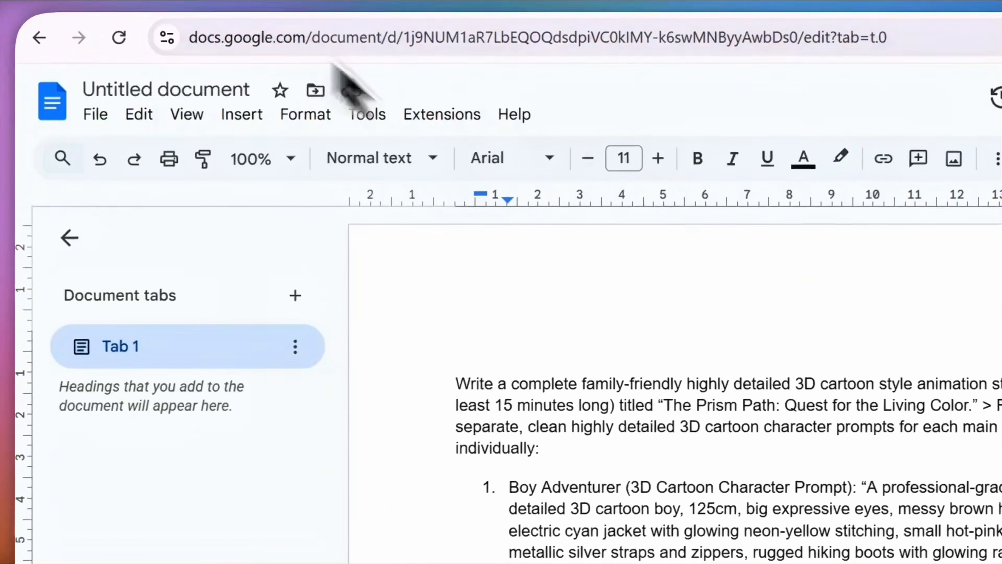
Step: Copy the whole Prism Path story prompt from Google Docs and switch to a new ChatGPT chat
{"action": "scroll", "coordinate": [586, 332], "scroll_direction": "down", "scroll_amount": 5}
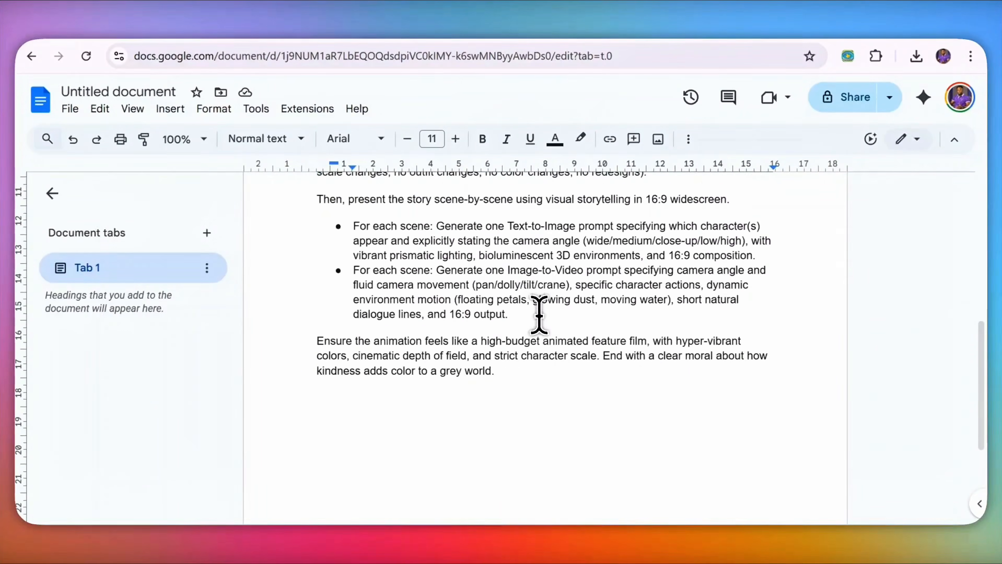
{"action": "scroll", "coordinate": [587, 333], "scroll_direction": "up", "scroll_amount": 3}
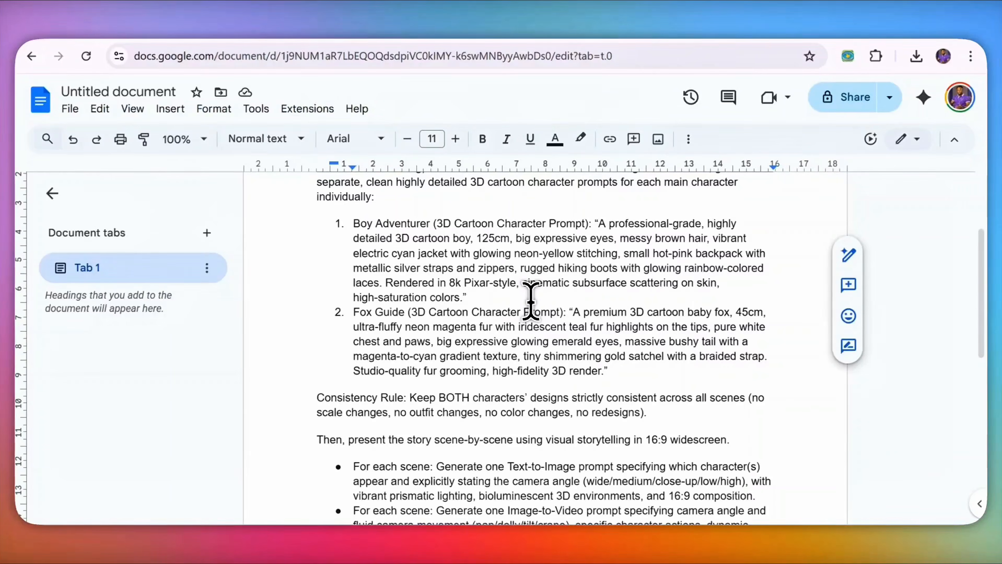
{"action": "scroll", "coordinate": [530, 301], "scroll_direction": "up", "scroll_amount": 2}
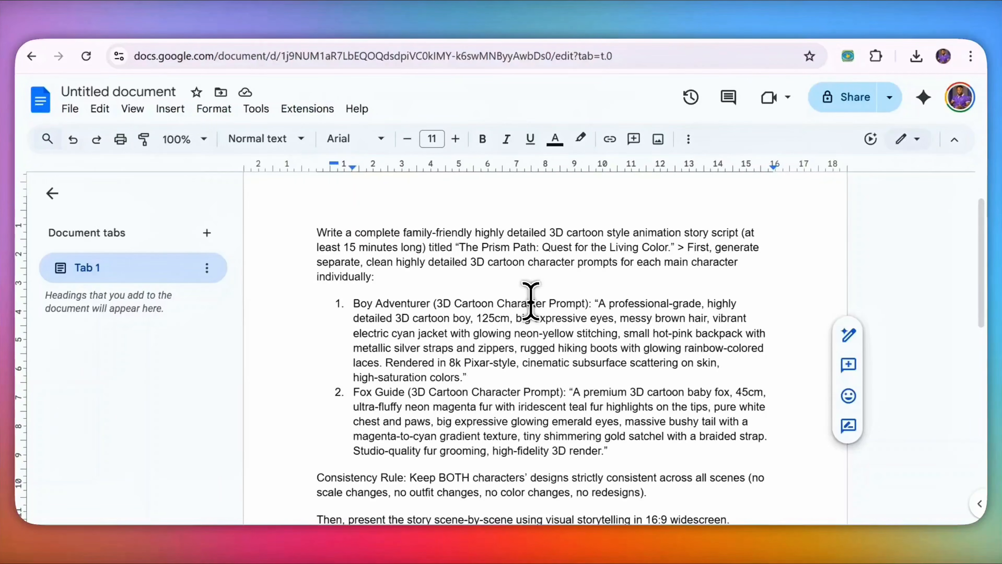
{"action": "scroll", "coordinate": [533, 296], "scroll_direction": "down", "scroll_amount": 8}
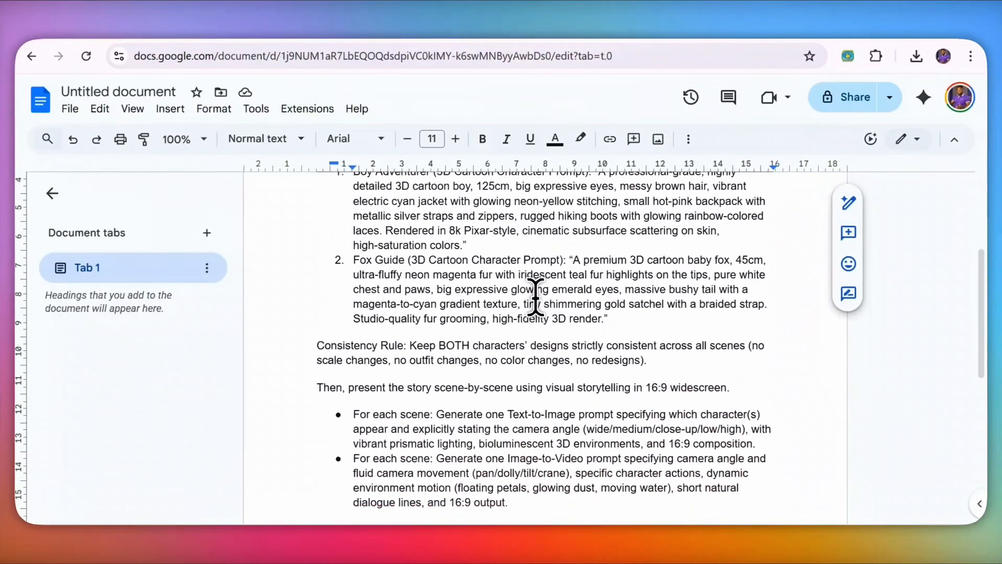
{"action": "scroll", "coordinate": [510, 287], "scroll_direction": "up", "scroll_amount": 7}
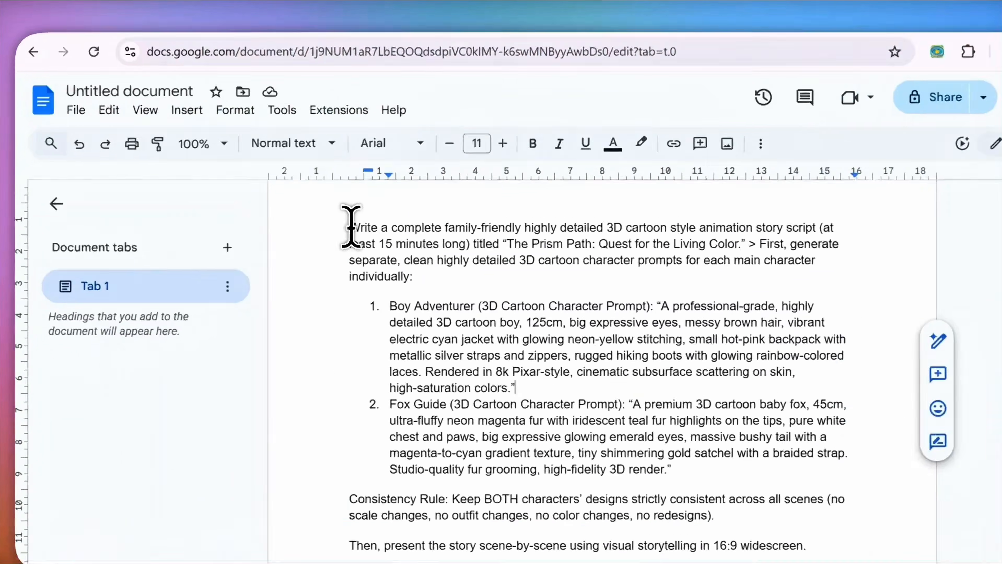
{"action": "left_click_drag", "start_coordinate": [318, 215], "coordinate": [466, 503]}
{"action": "left_click_drag", "start_coordinate": [551, 529], "coordinate": [591, 557]}
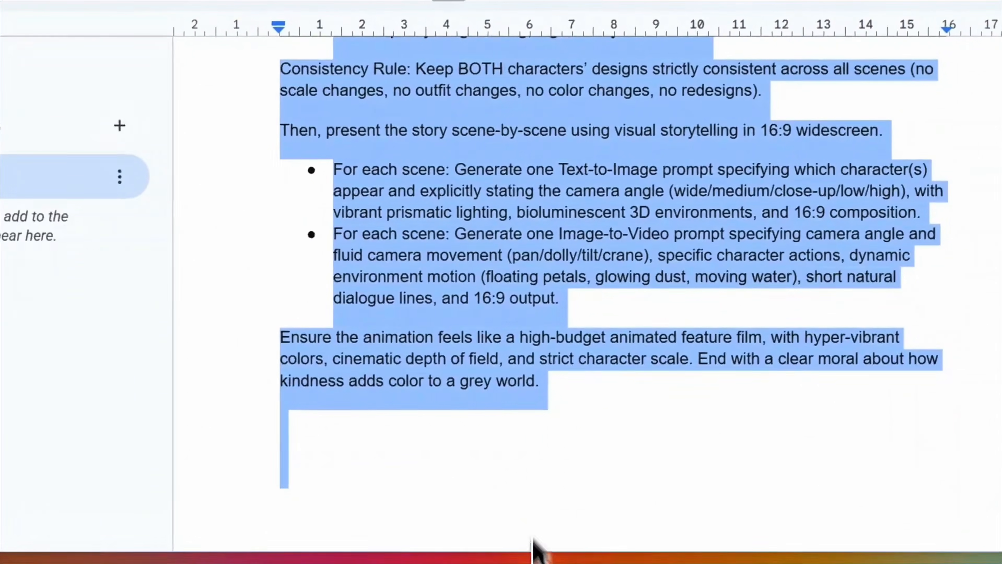
{"action": "right_click", "coordinate": [531, 140]}
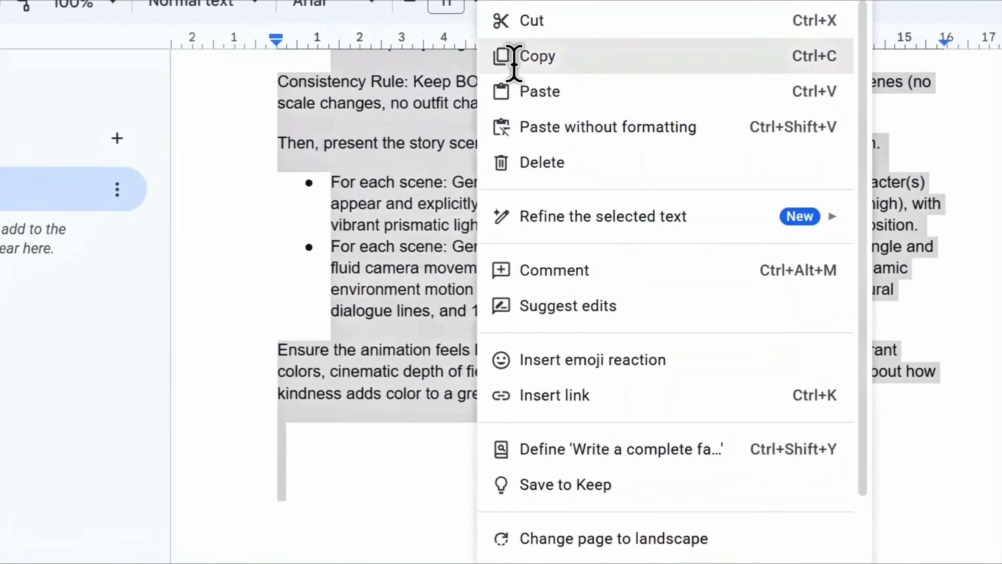
{"action": "left_click", "coordinate": [514, 42]}
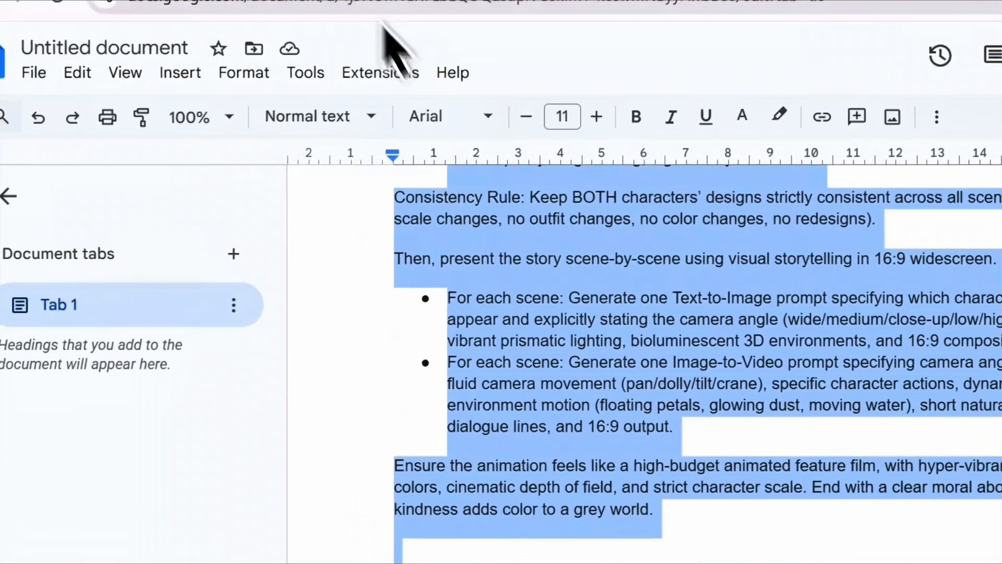
{"action": "left_click", "coordinate": [387, 1]}
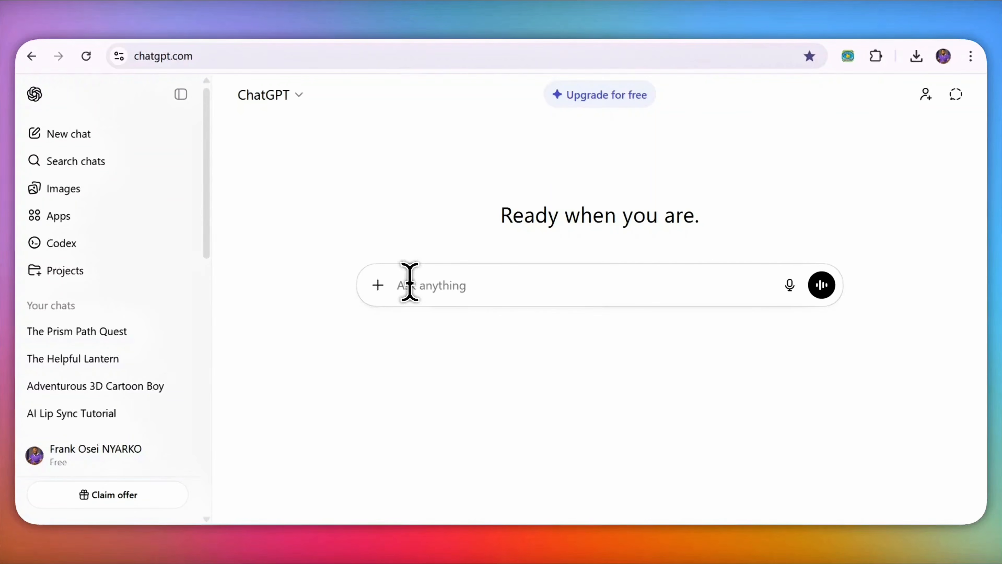
Step: Paste the Prism Path story prompt into ChatGPT, send it, and scroll through the returned script
{"action": "right_click", "coordinate": [410, 284]}
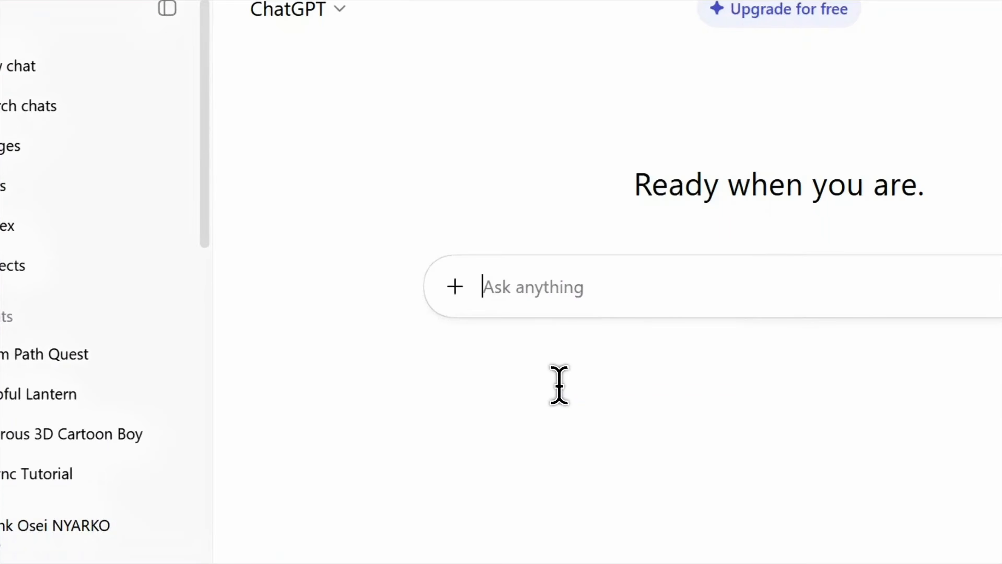
{"action": "key", "text": "ctrl+v"}
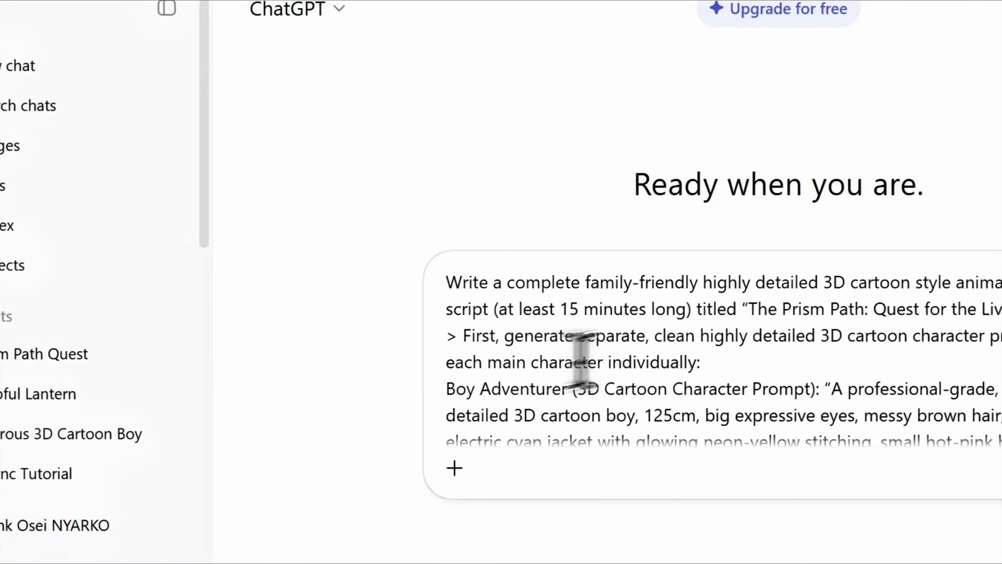
{"action": "left_click", "coordinate": [746, 382]}
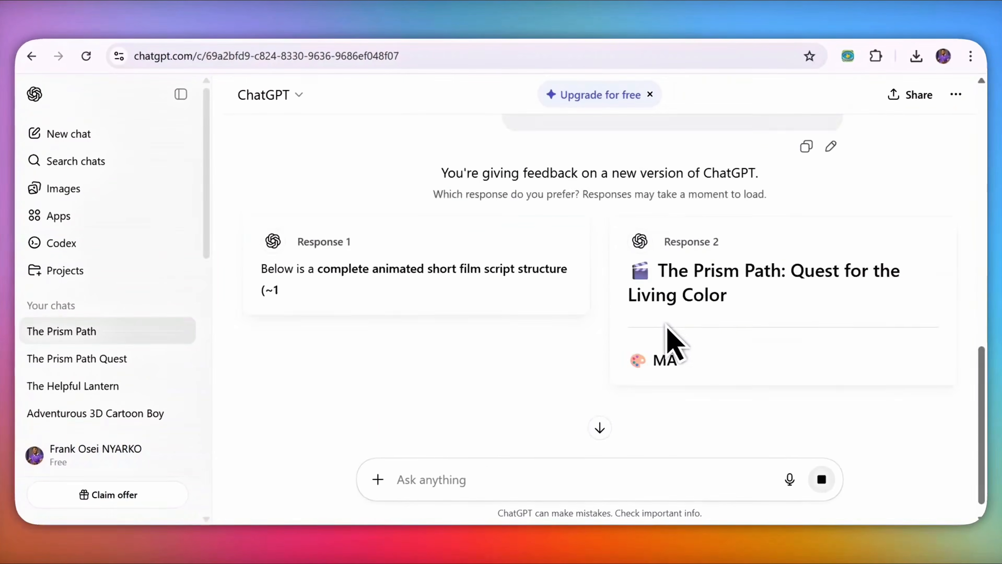
{"action": "scroll", "coordinate": [666, 325], "scroll_direction": "down", "scroll_amount": 1}
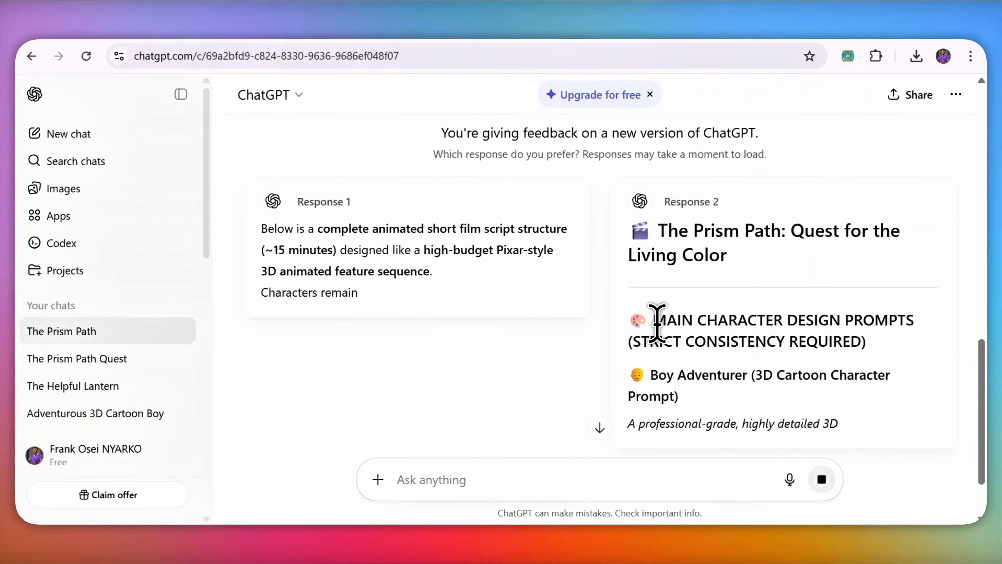
{"action": "scroll", "coordinate": [664, 336], "scroll_direction": "down", "scroll_amount": 20}
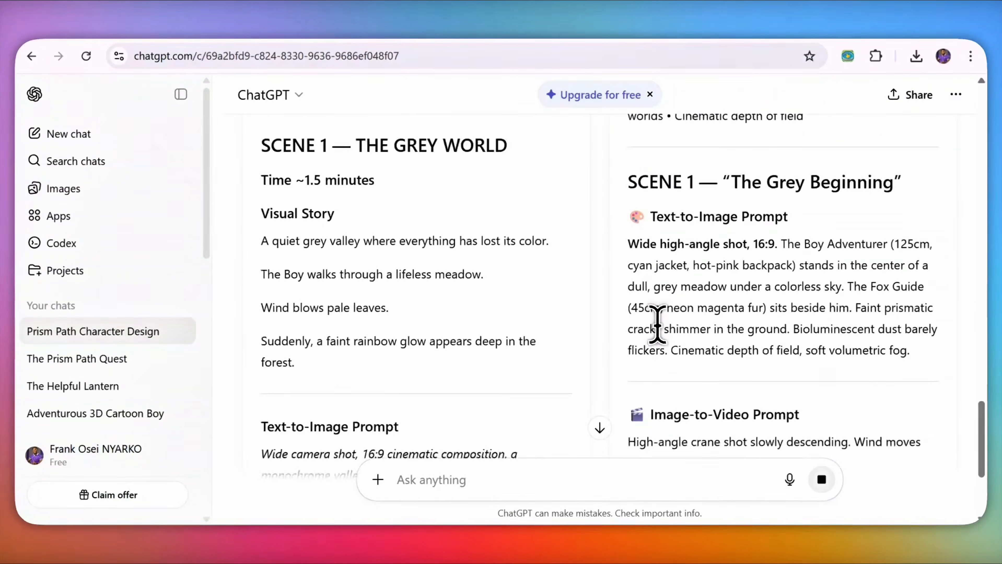
{"action": "scroll", "coordinate": [670, 349], "scroll_direction": "down", "scroll_amount": 15}
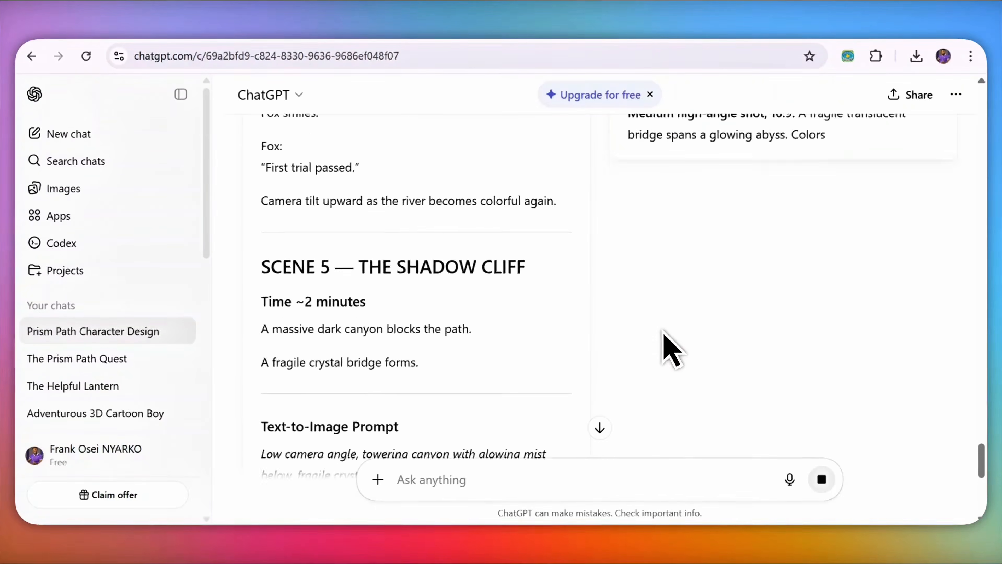
{"action": "scroll", "coordinate": [671, 348], "scroll_direction": "down", "scroll_amount": 15}
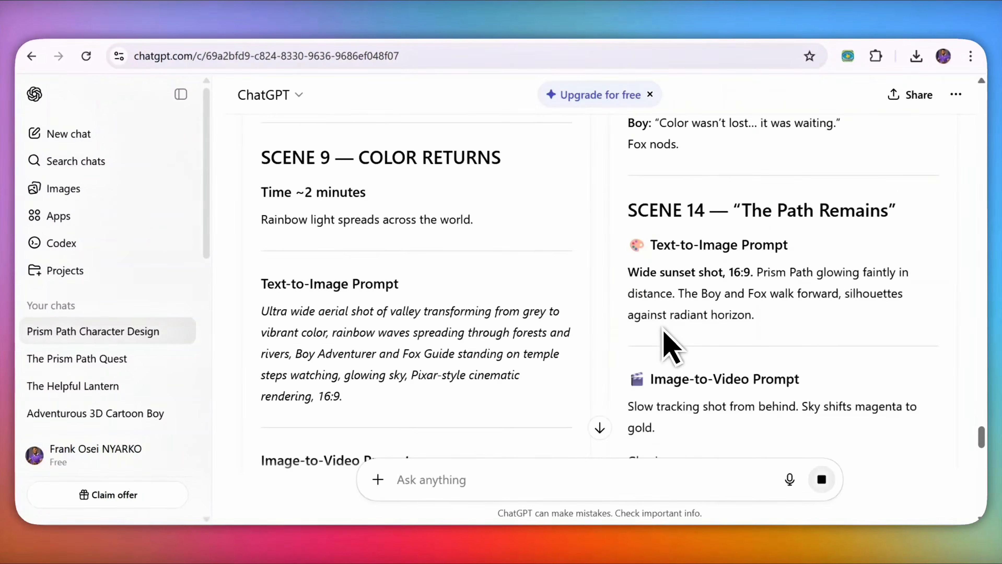
{"action": "scroll", "coordinate": [632, 256], "scroll_direction": "up", "scroll_amount": 10}
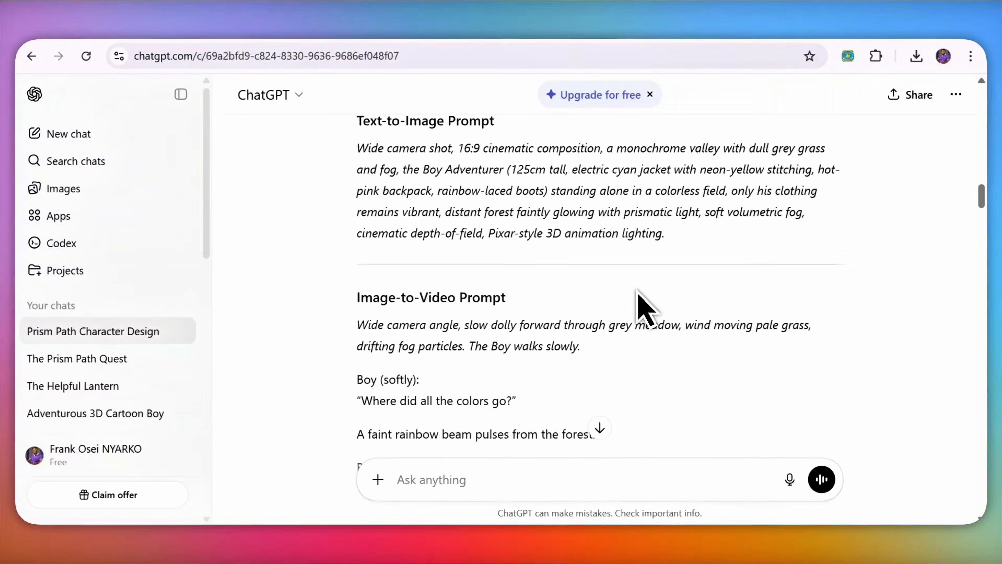
{"action": "scroll", "coordinate": [635, 282], "scroll_direction": "down", "scroll_amount": 8}
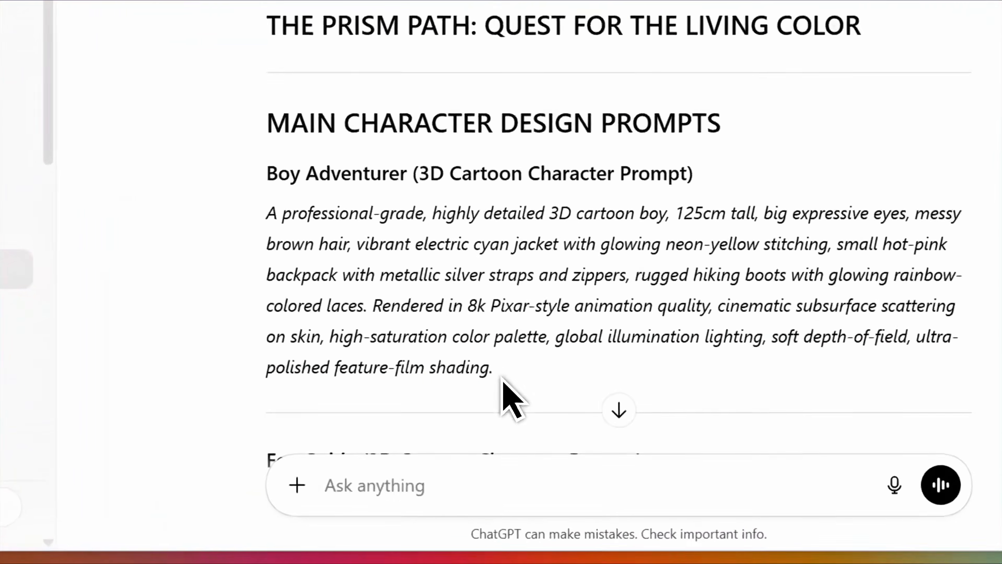
Step: Look over the Boy Adventurer and Fox Guide character prompts in the ChatGPT script
{"action": "left_click_drag", "start_coordinate": [522, 400], "coordinate": [357, 293]}
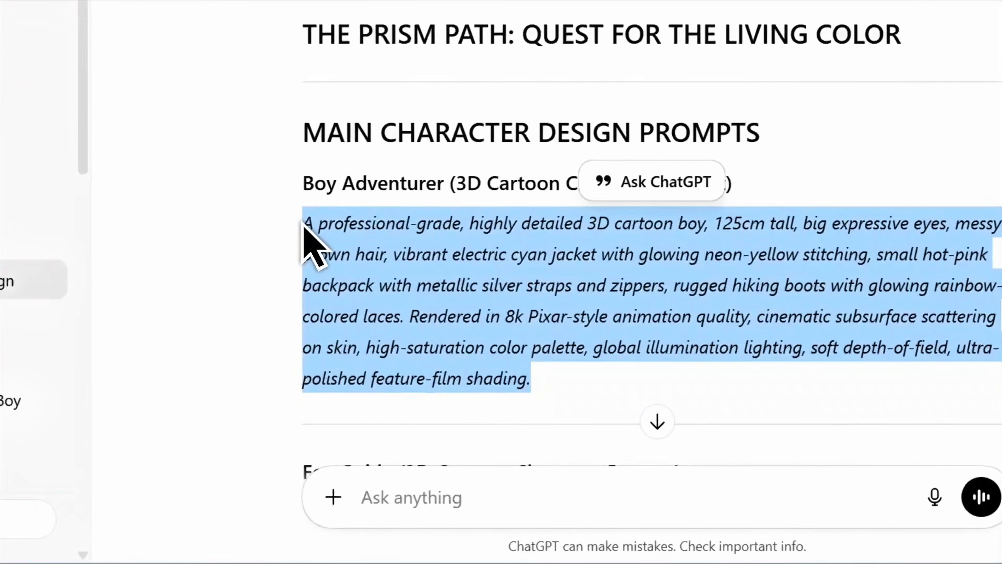
{"action": "left_click", "coordinate": [279, 231]}
{"action": "scroll", "coordinate": [277, 233], "scroll_direction": "down", "scroll_amount": 1}
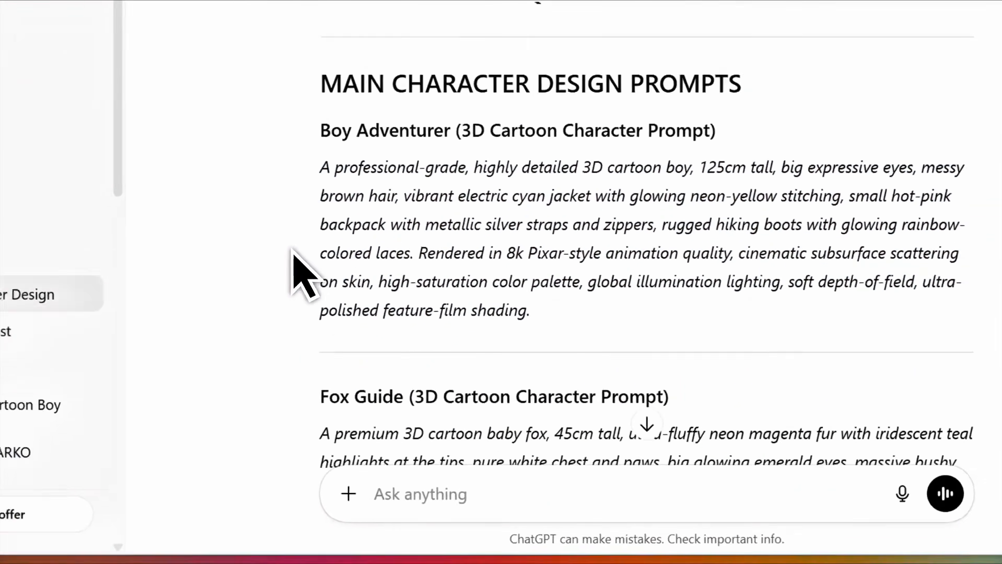
{"action": "scroll", "coordinate": [293, 255], "scroll_direction": "down", "scroll_amount": 2}
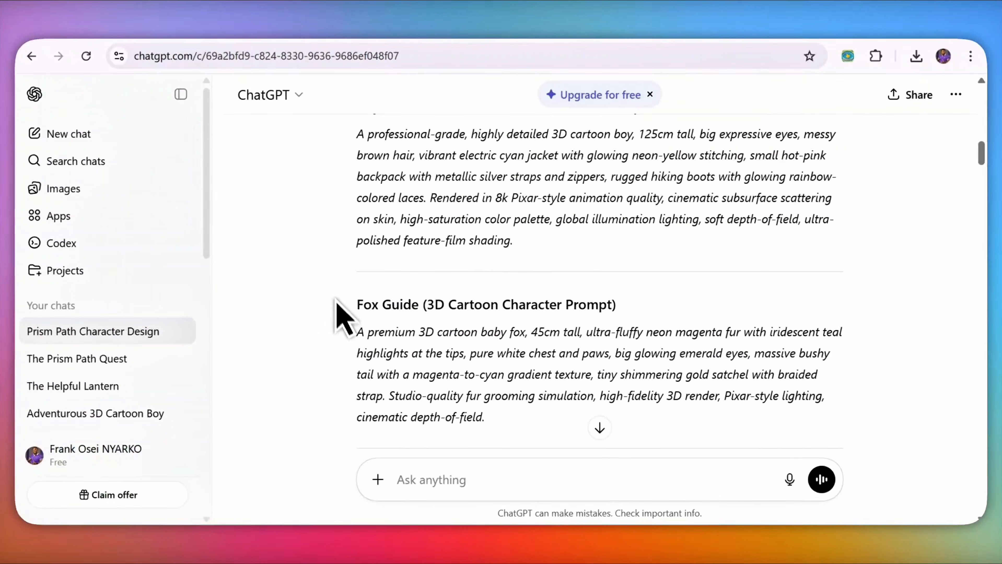
{"action": "scroll", "coordinate": [344, 296], "scroll_direction": "down", "scroll_amount": 2}
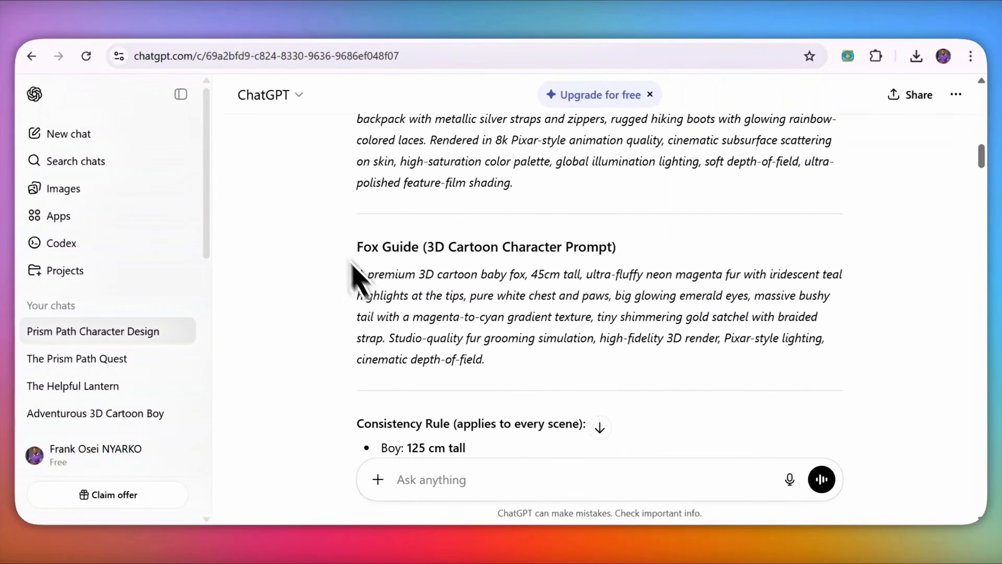
{"action": "left_click_drag", "start_coordinate": [359, 277], "coordinate": [496, 367]}
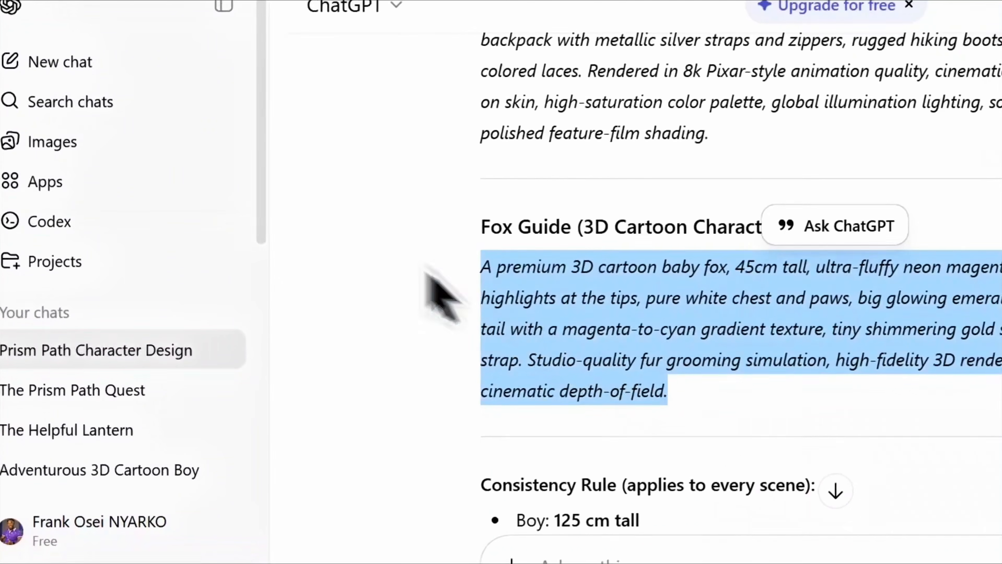
{"action": "left_click", "coordinate": [373, 246]}
{"action": "scroll", "coordinate": [402, 264], "scroll_direction": "down", "scroll_amount": 6}
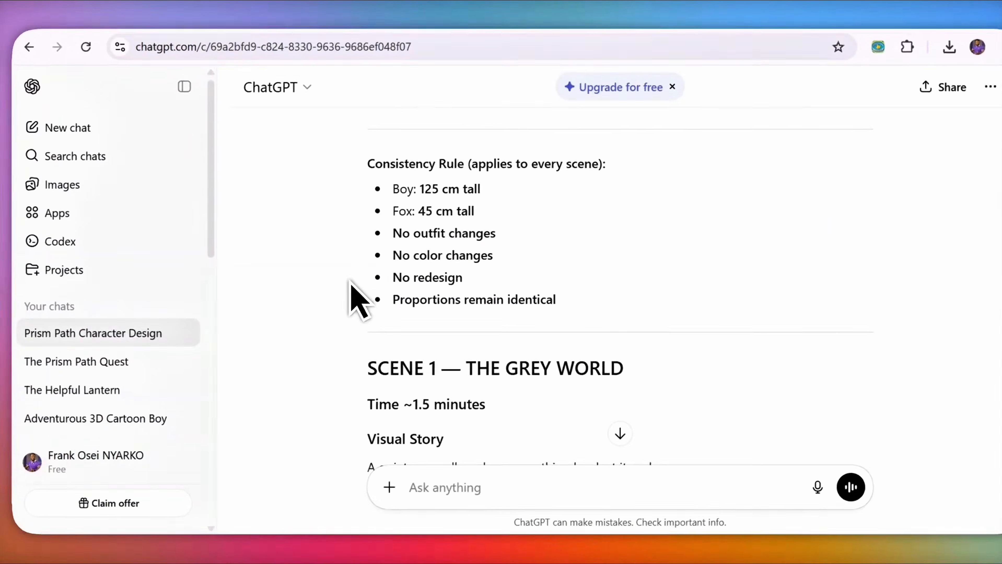
{"action": "scroll", "coordinate": [466, 285], "scroll_direction": "down", "scroll_amount": 5}
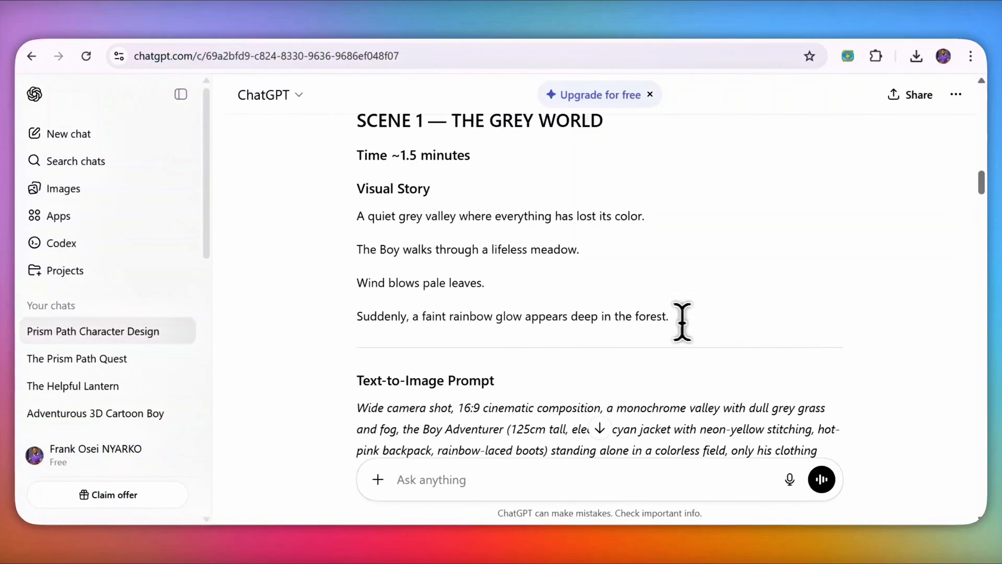
{"action": "scroll", "coordinate": [456, 322], "scroll_direction": "down", "scroll_amount": 4}
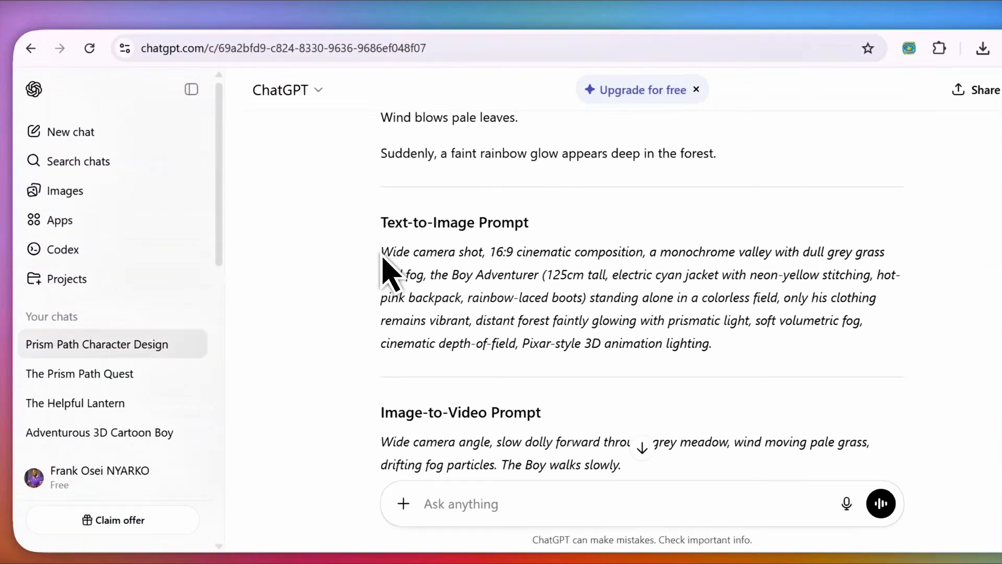
Step: Review Scene 1's text-to-image and image-to-video prompts
{"action": "left_click_drag", "start_coordinate": [357, 246], "coordinate": [667, 340]}
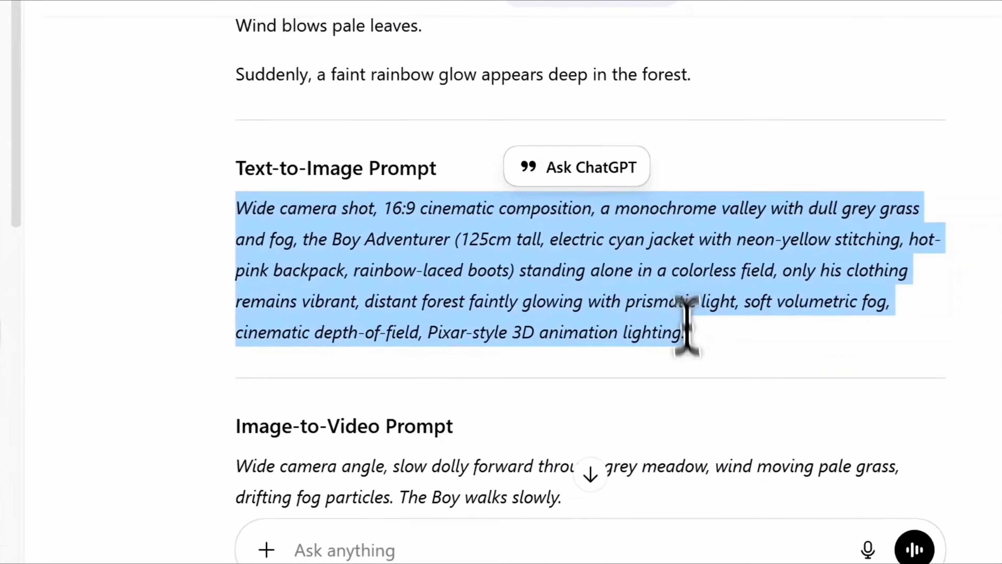
{"action": "scroll", "coordinate": [474, 169], "scroll_direction": "up", "scroll_amount": 5}
{"action": "scroll", "coordinate": [340, 182], "scroll_direction": "down", "scroll_amount": 9}
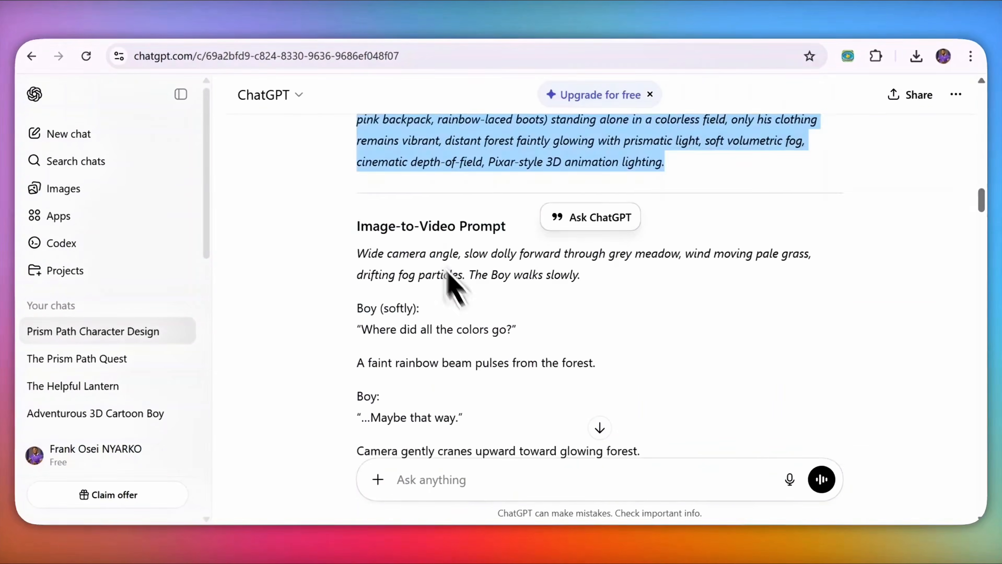
{"action": "scroll", "coordinate": [454, 285], "scroll_direction": "down", "scroll_amount": 6}
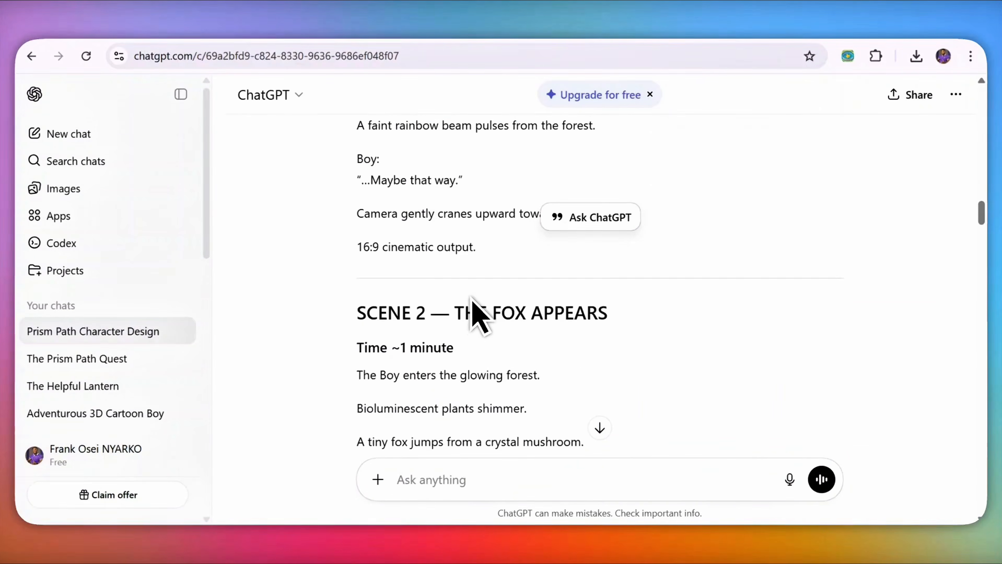
{"action": "scroll", "coordinate": [476, 293], "scroll_direction": "up", "scroll_amount": 5}
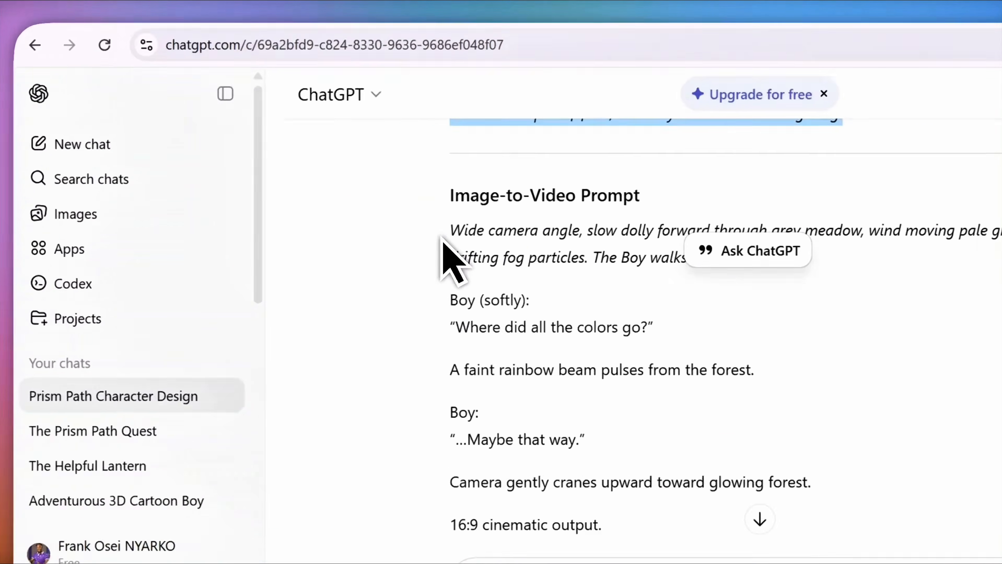
{"action": "double_click", "coordinate": [360, 204]}
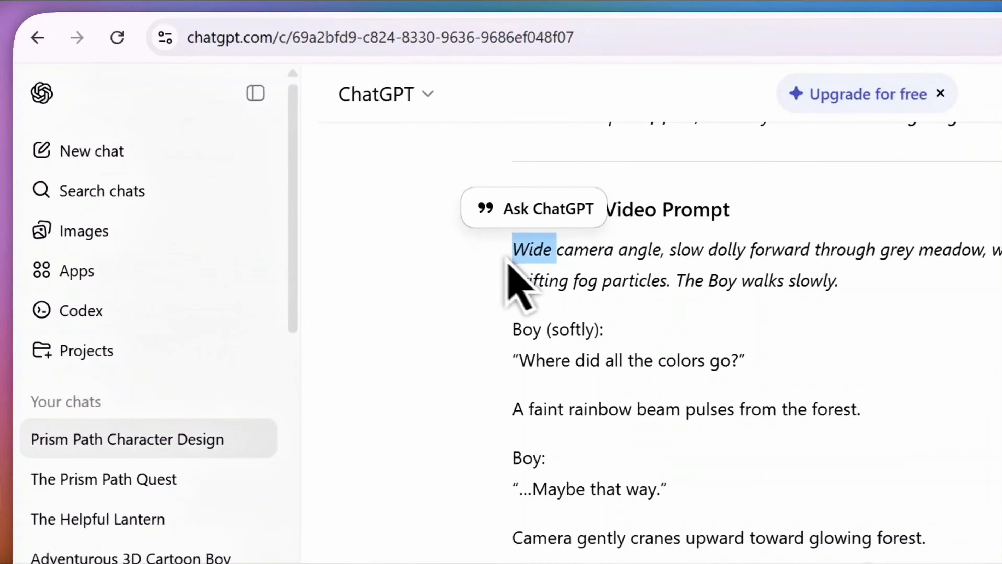
{"action": "left_click", "coordinate": [928, 316]}
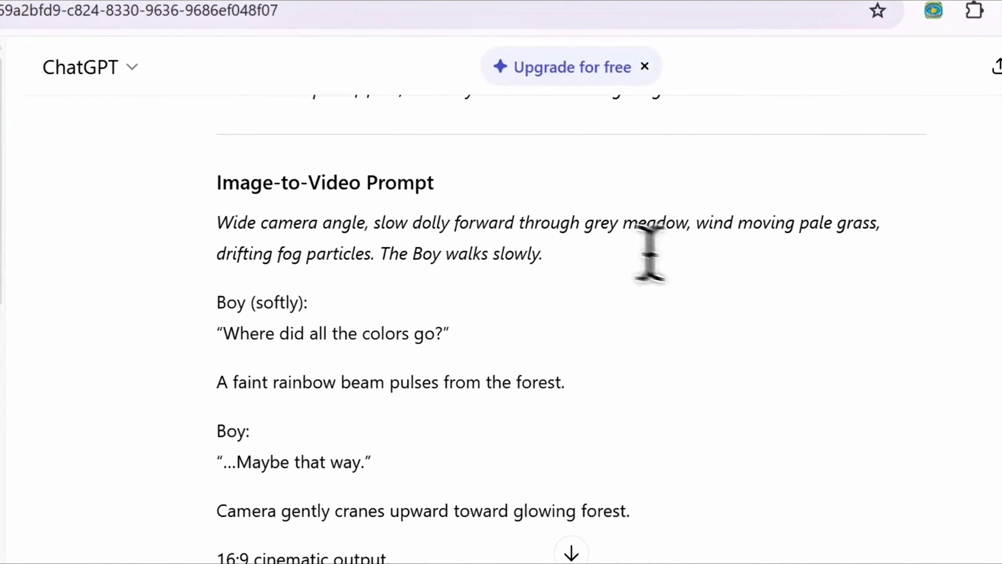
{"action": "scroll", "coordinate": [838, 273], "scroll_direction": "up", "scroll_amount": 6}
{"action": "scroll", "coordinate": [561, 257], "scroll_direction": "up", "scroll_amount": 5}
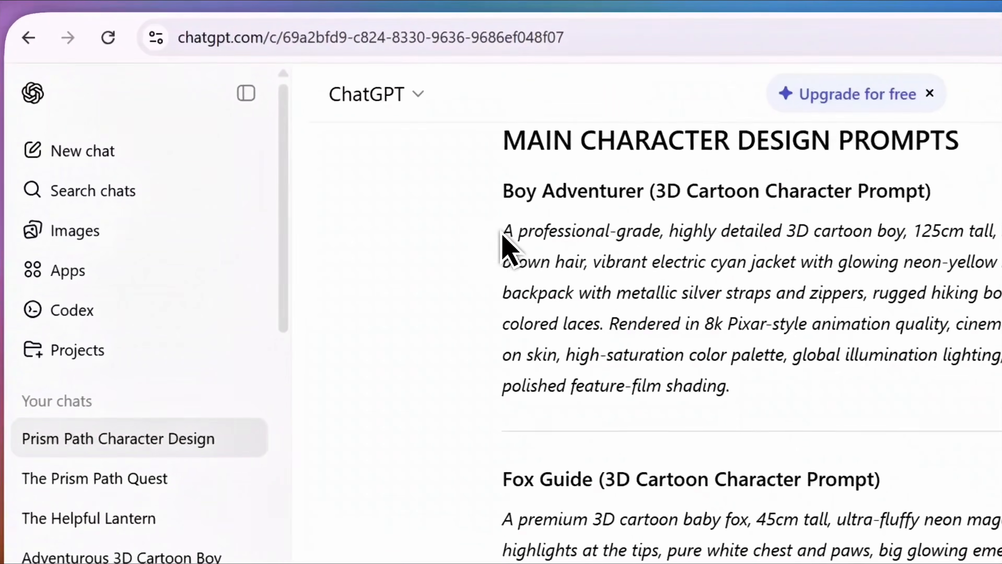
Step: Copy the full Boy Adventurer character prompt and go to the Whisk tab
{"action": "left_click_drag", "start_coordinate": [358, 189], "coordinate": [475, 248]}
{"action": "left_click_drag", "start_coordinate": [675, 316], "coordinate": [753, 384]}
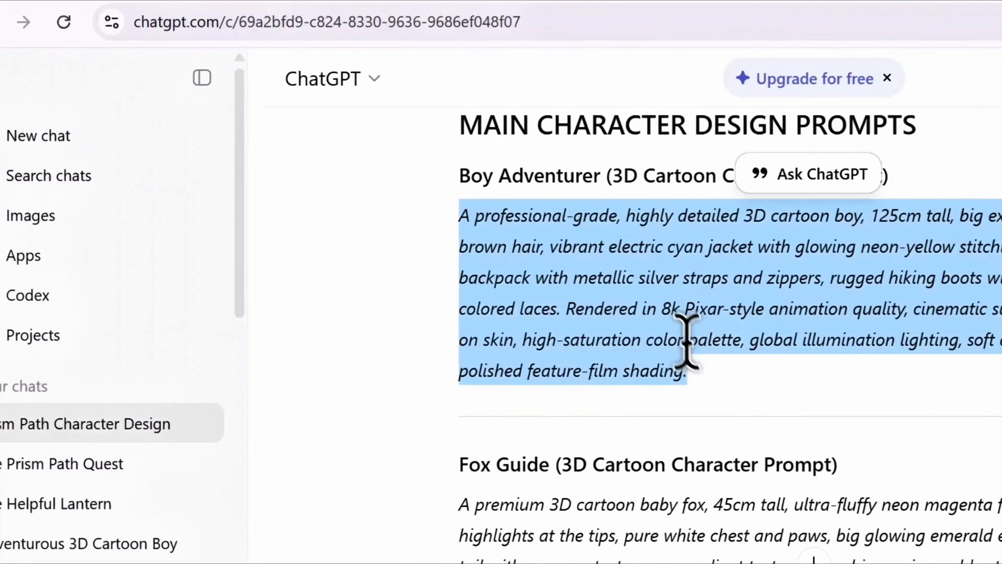
{"action": "right_click", "coordinate": [710, 318]}
{"action": "left_click", "coordinate": [691, 323]}
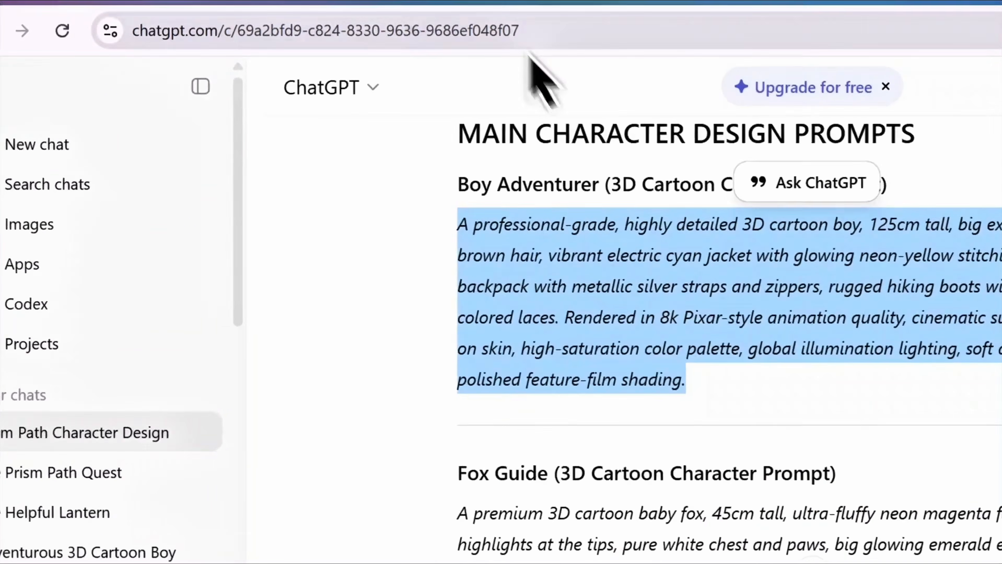
{"action": "left_click", "coordinate": [529, 4]}
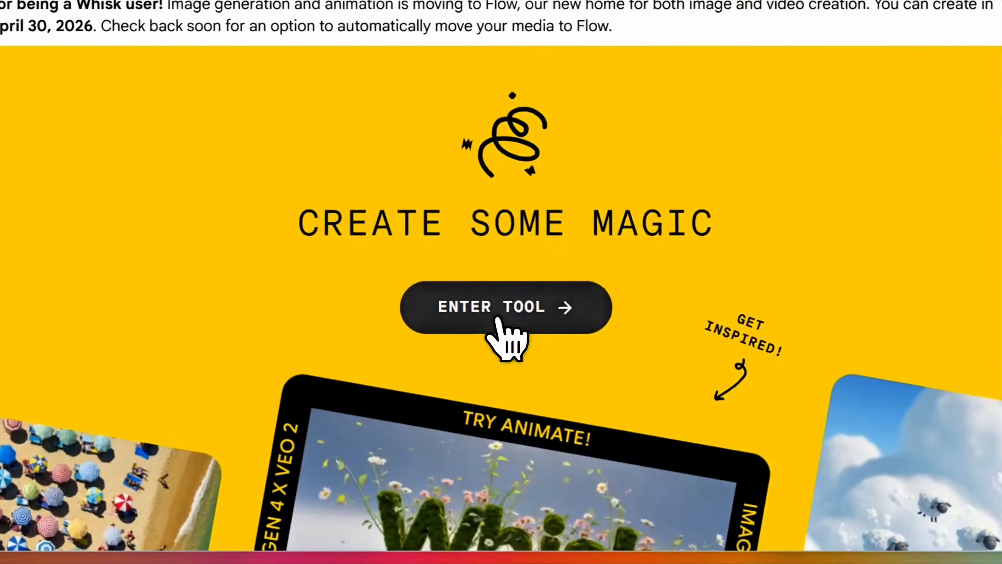
Step: Enter the Whisk tool, paste the Boy Adventurer prompt, keep Square aspect ratio, and generate
{"action": "left_click", "coordinate": [504, 355]}
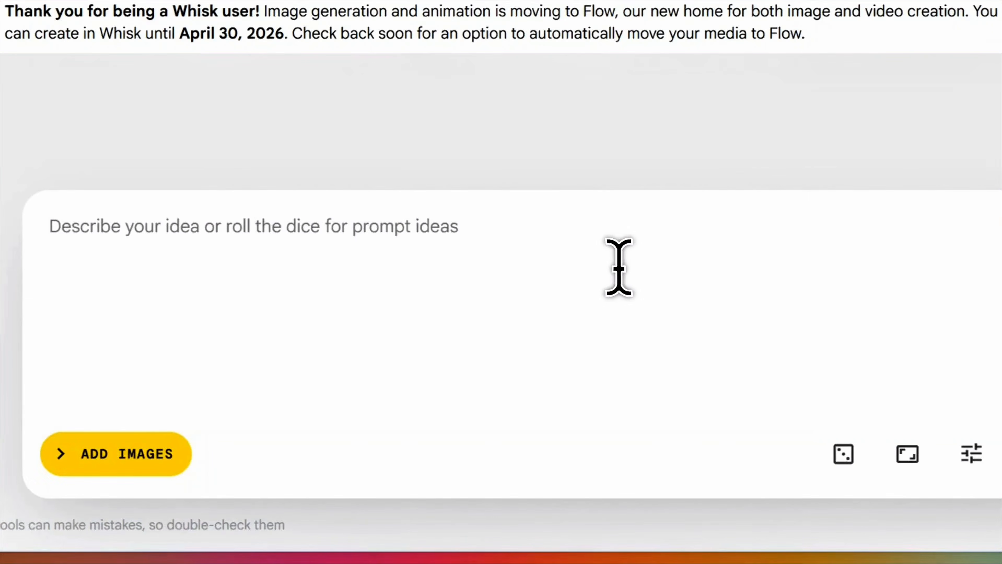
{"action": "left_click", "coordinate": [276, 247]}
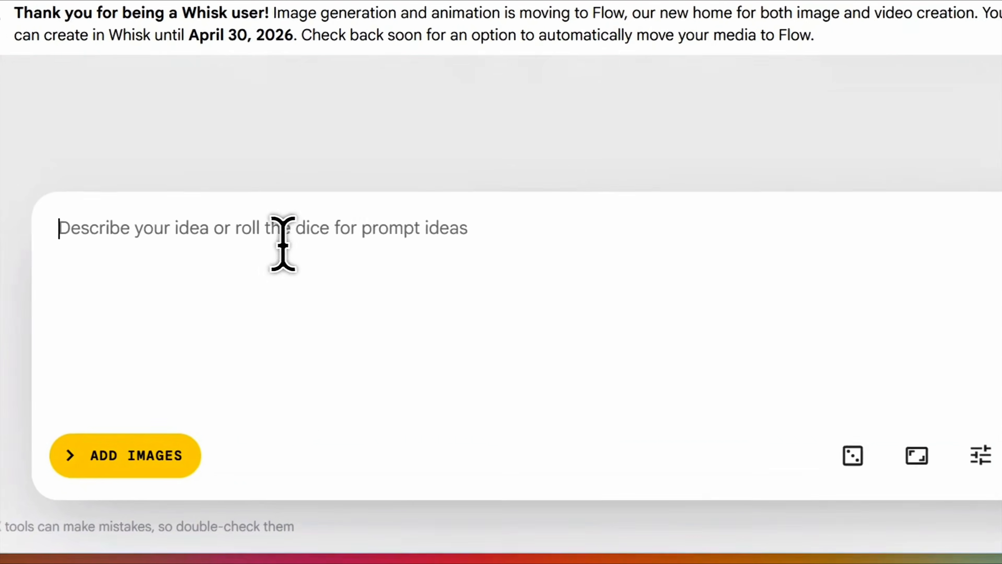
{"action": "right_click", "coordinate": [263, 248]}
{"action": "left_click", "coordinate": [347, 316]}
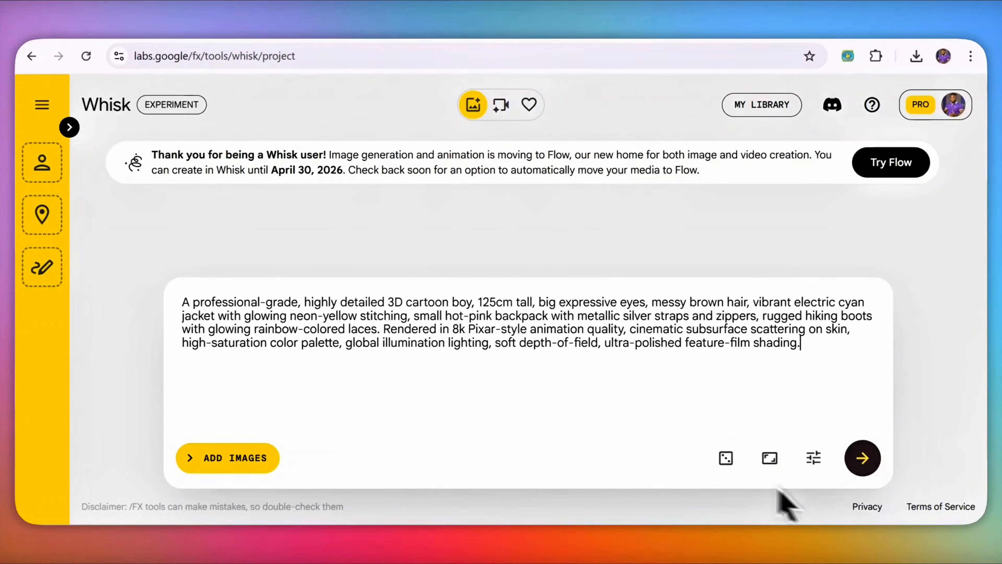
{"action": "left_click", "coordinate": [769, 458]}
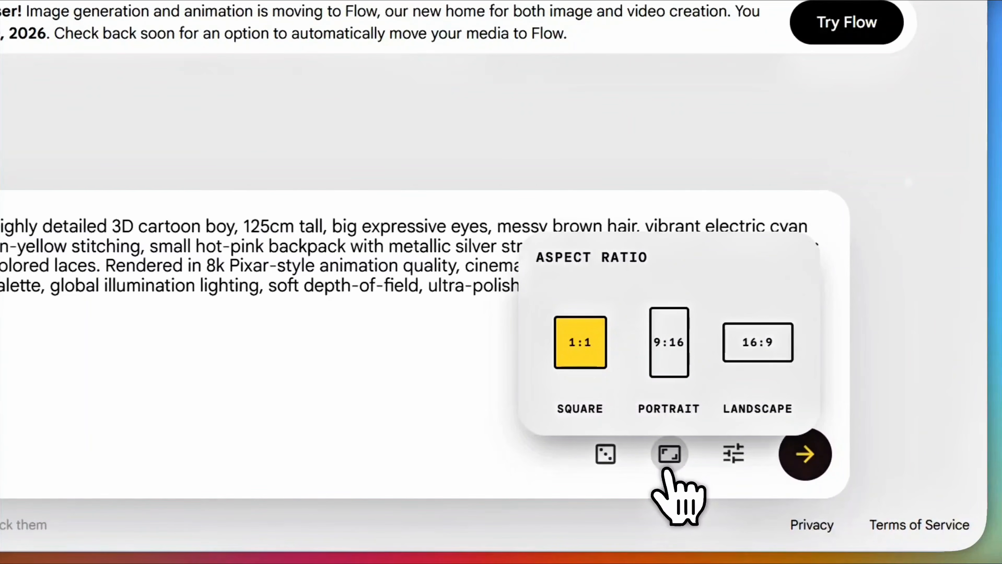
{"action": "left_click", "coordinate": [668, 470]}
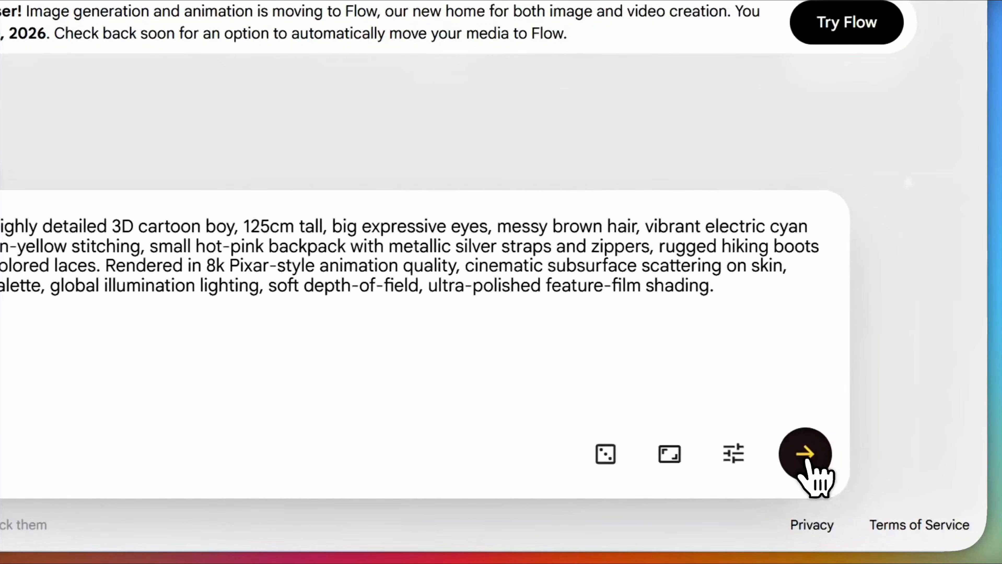
{"action": "left_click", "coordinate": [807, 462]}
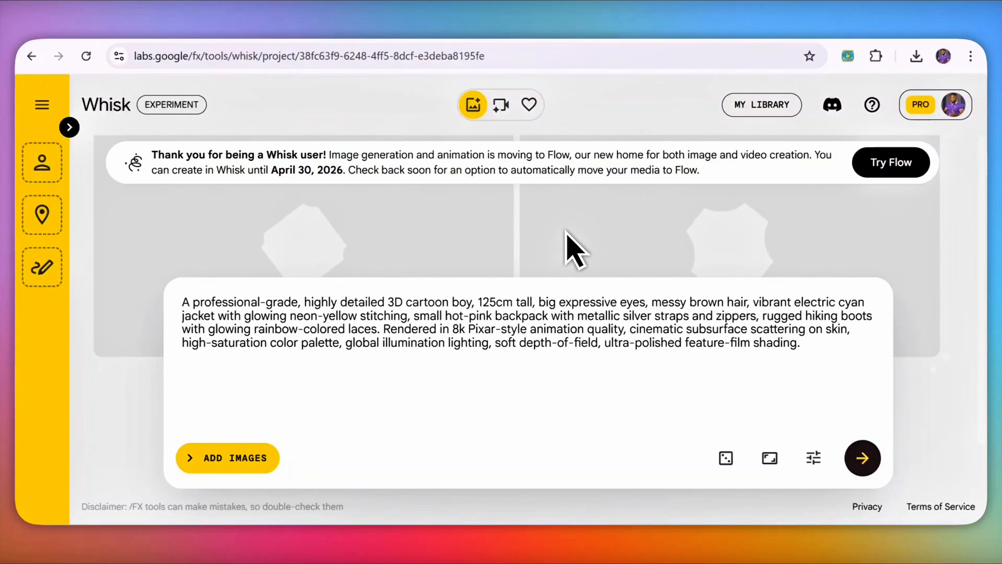
Step: View each of the two generated boy images up close
{"action": "left_click", "coordinate": [600, 221]}
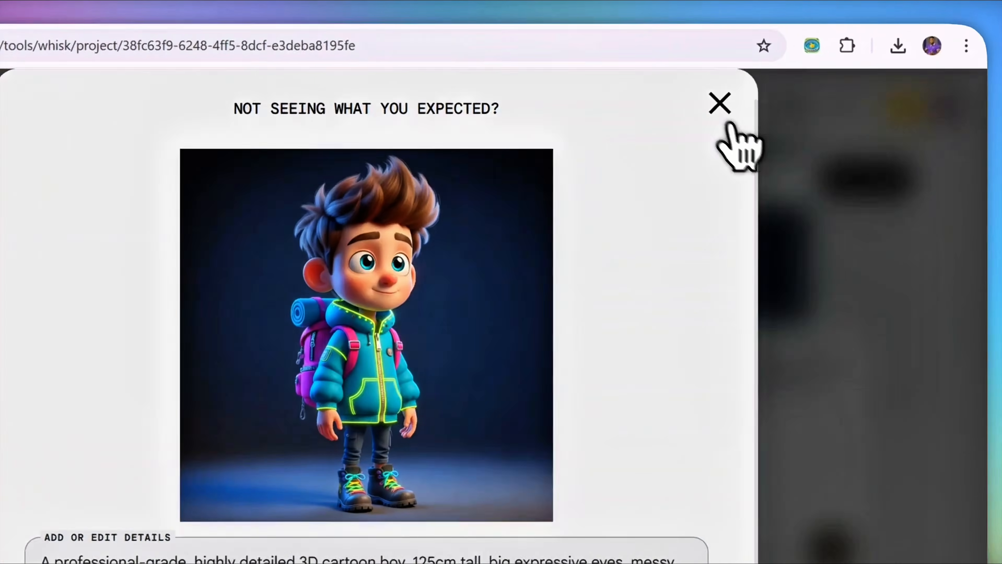
{"action": "left_click", "coordinate": [774, 102]}
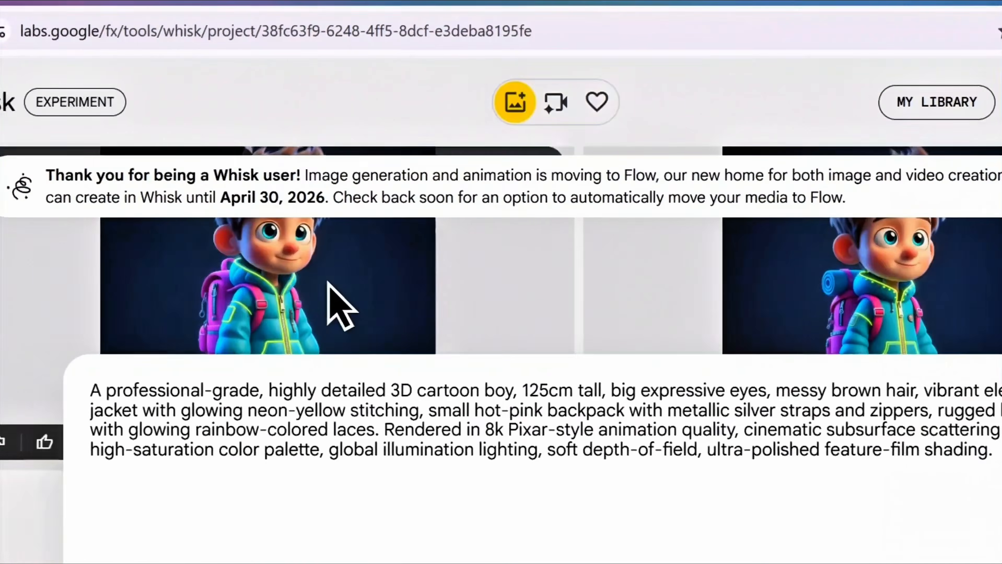
{"action": "left_click", "coordinate": [327, 281]}
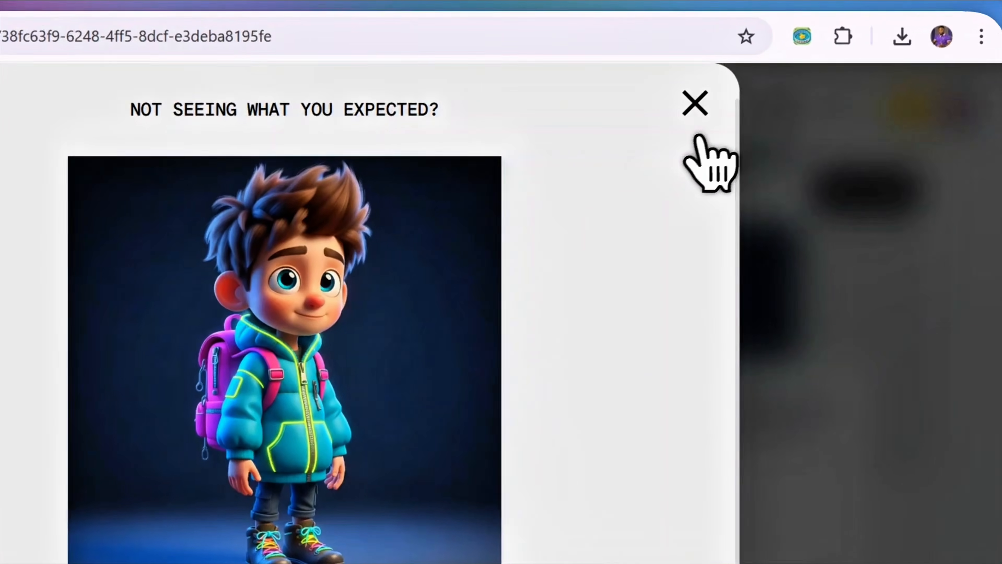
{"action": "left_click", "coordinate": [695, 115]}
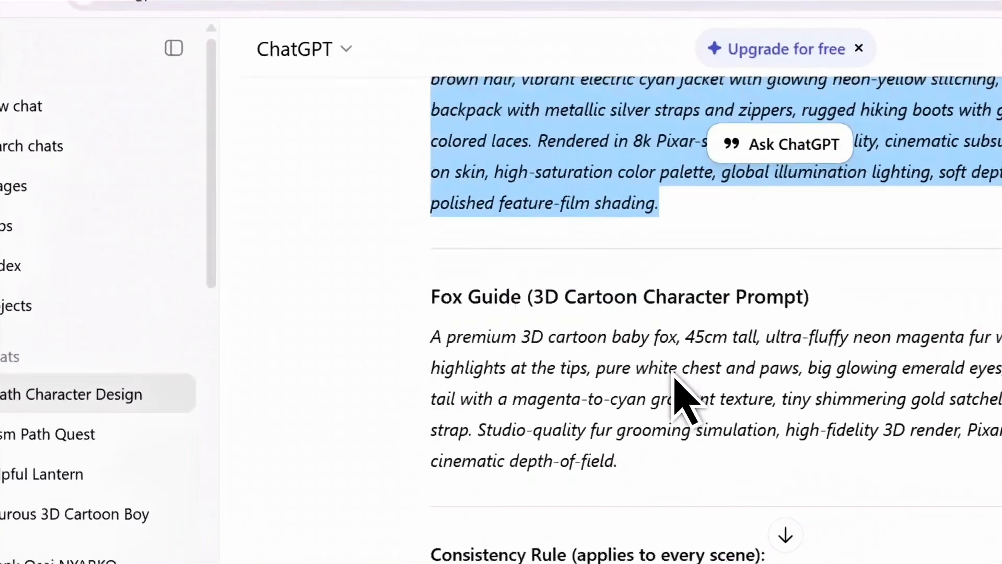
Step: Copy the Fox Guide prompt from ChatGPT and return to Whisk
{"action": "scroll", "coordinate": [673, 379], "scroll_direction": "down", "scroll_amount": 2}
{"action": "left_click", "coordinate": [431, 266]}
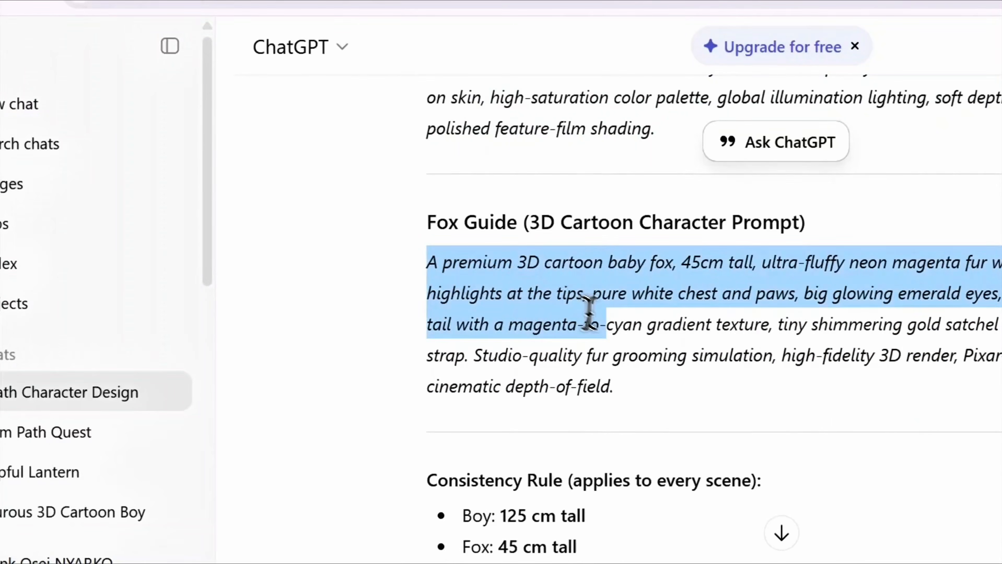
{"action": "left_click_drag", "start_coordinate": [588, 312], "coordinate": [619, 367]}
{"action": "right_click", "coordinate": [559, 339]}
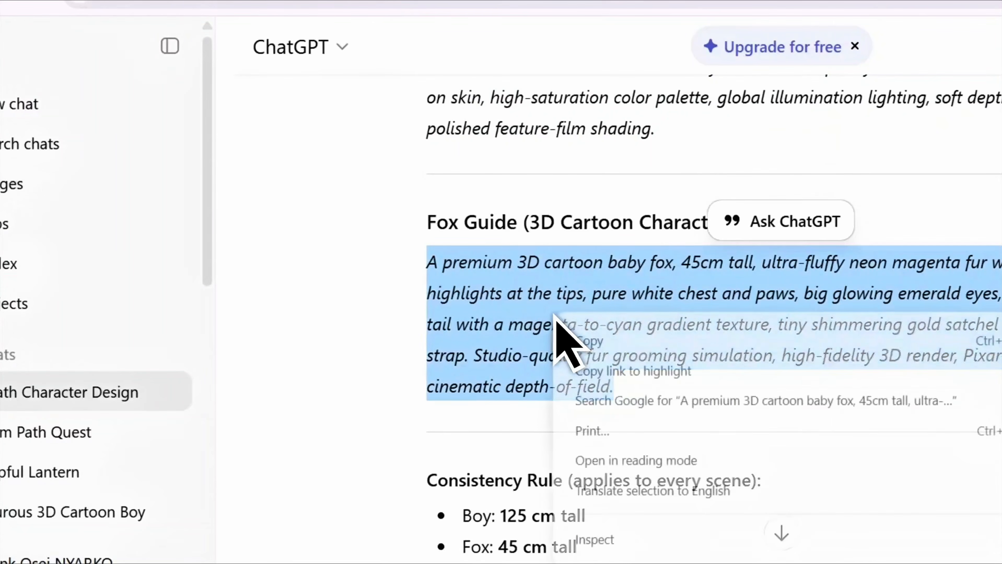
{"action": "left_click", "coordinate": [578, 341]}
{"action": "left_click", "coordinate": [454, 3]}
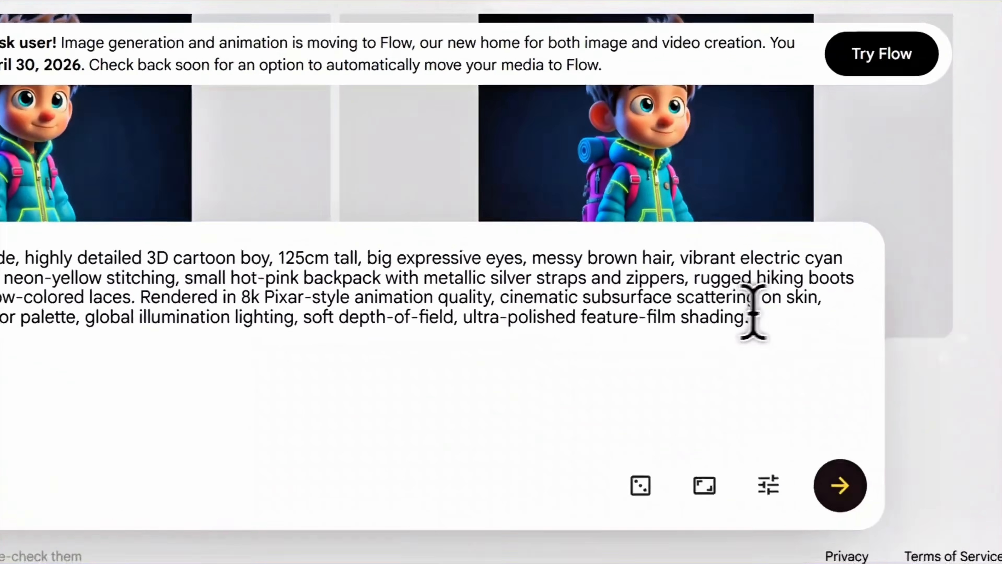
Step: Replace the boy prompt with the Fox Guide prompt to generate pink fox images
{"action": "left_click_drag", "start_coordinate": [751, 314], "coordinate": [0, 253]}
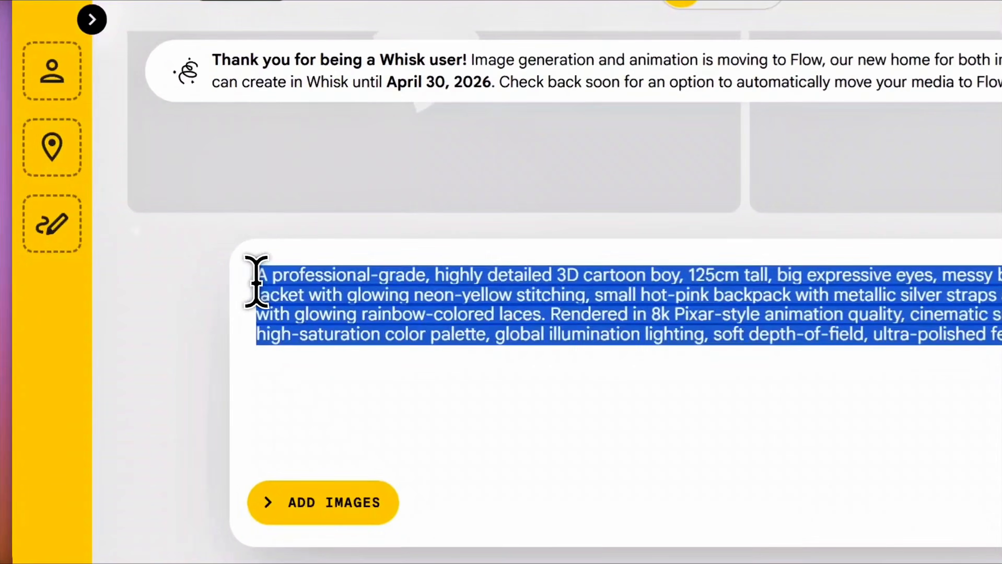
{"action": "key", "text": "ctrl+v"}
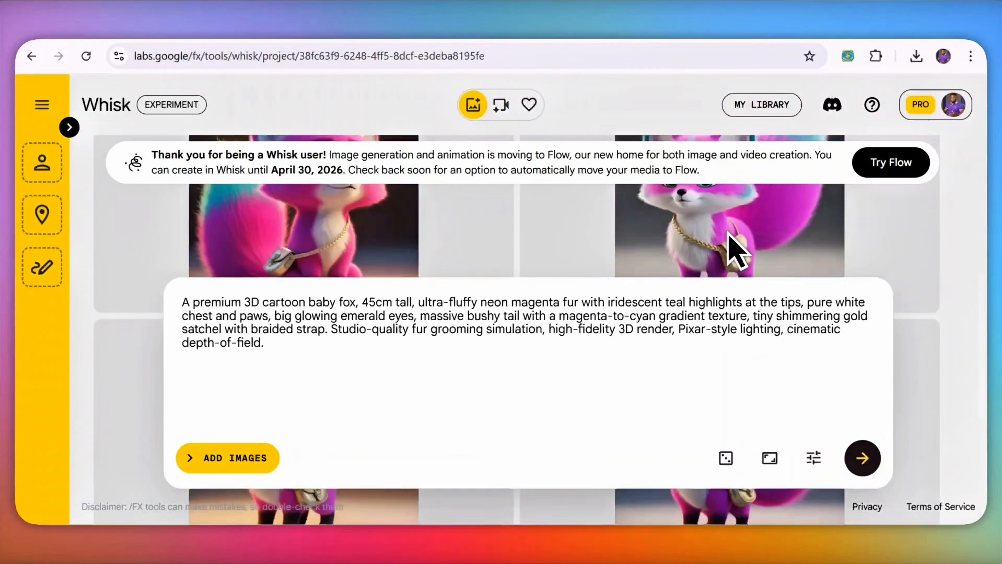
{"action": "scroll", "coordinate": [458, 253], "scroll_direction": "up", "scroll_amount": 5}
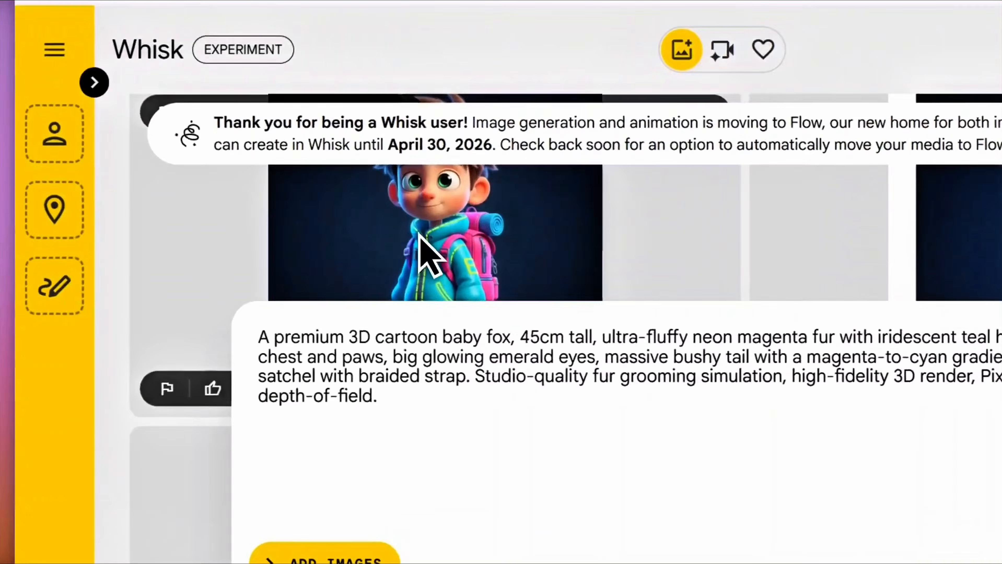
{"action": "left_click", "coordinate": [294, 243]}
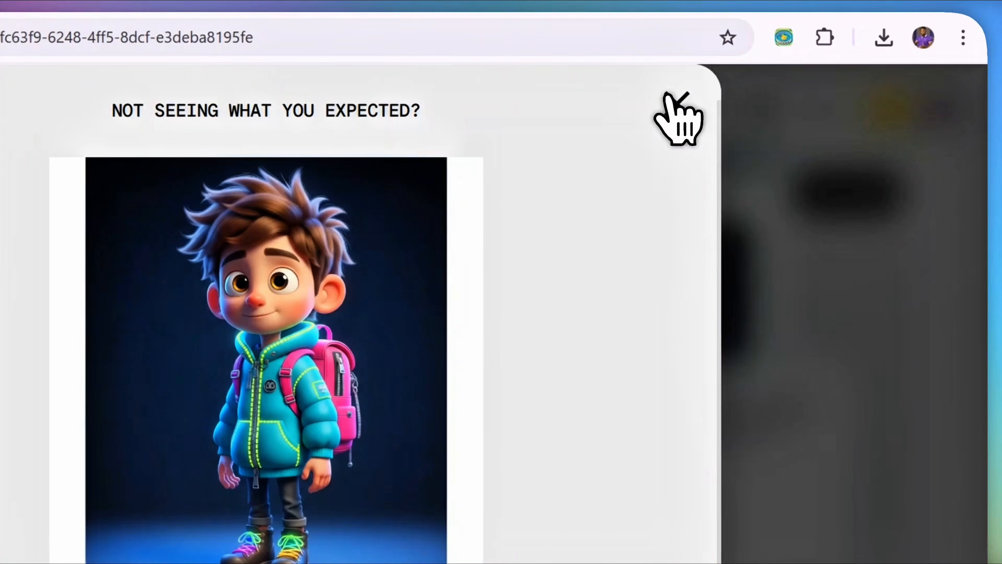
{"action": "left_click", "coordinate": [673, 105]}
Step: Drag a generated boy image into the sidebar's Subject slot
{"action": "left_click", "coordinate": [85, 145]}
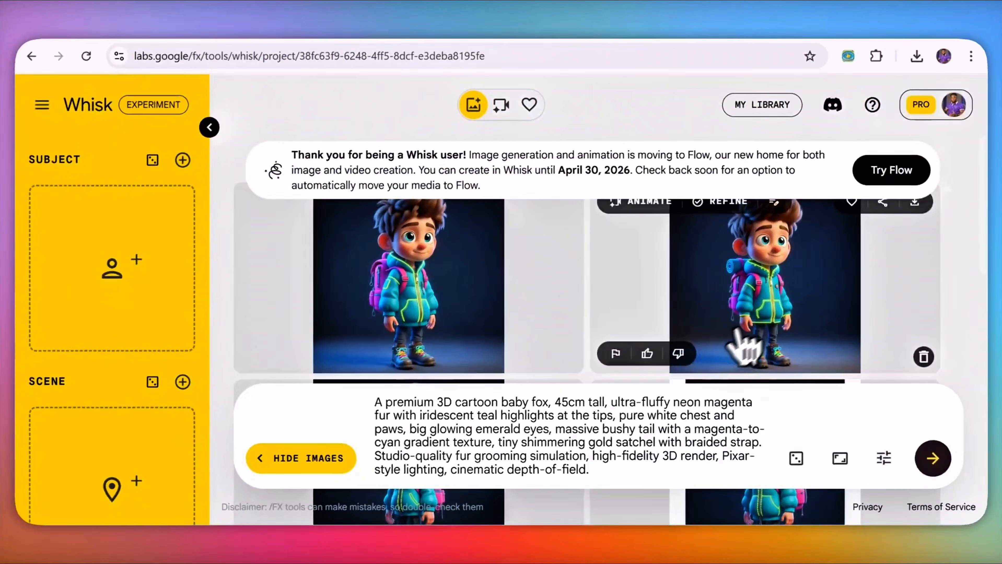
{"action": "scroll", "coordinate": [774, 304], "scroll_direction": "down", "scroll_amount": 2}
{"action": "scroll", "coordinate": [775, 303], "scroll_direction": "down", "scroll_amount": 2}
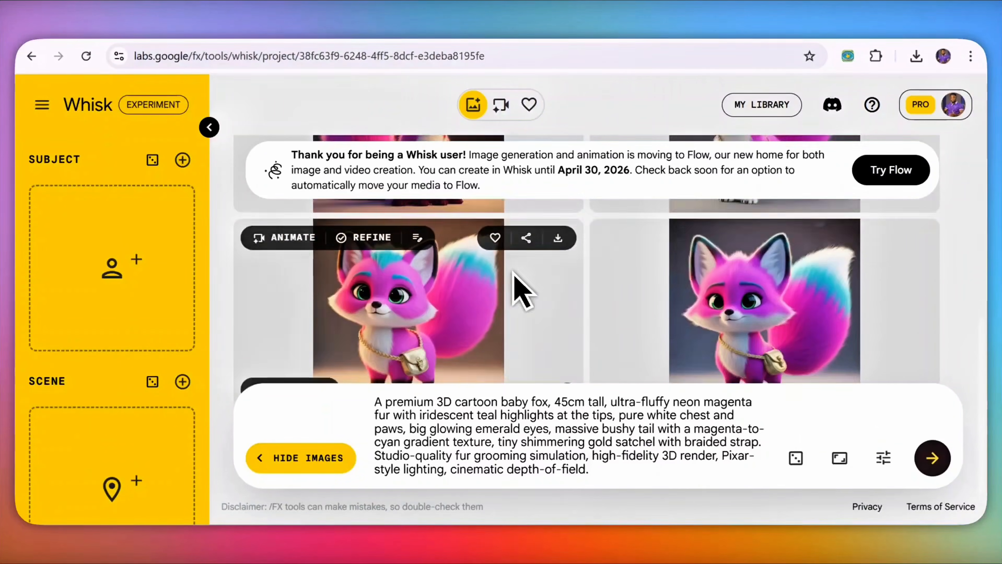
{"action": "scroll", "coordinate": [521, 287], "scroll_direction": "down", "scroll_amount": 2}
{"action": "mouse_move", "coordinate": [85, 221]}
{"action": "scroll", "coordinate": [640, 286], "scroll_direction": "up", "scroll_amount": 4}
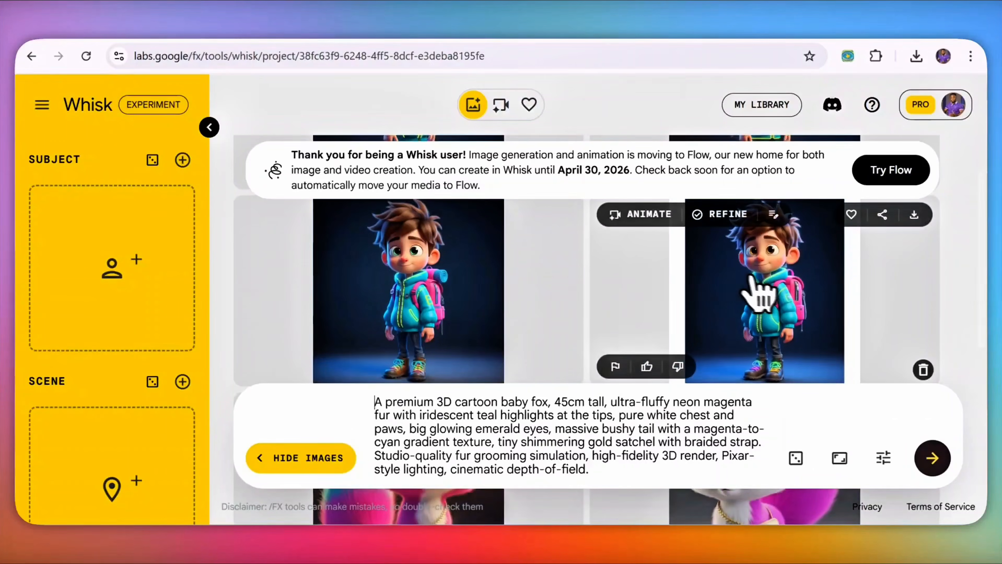
{"action": "left_click_drag", "start_coordinate": [735, 316], "coordinate": [193, 272]}
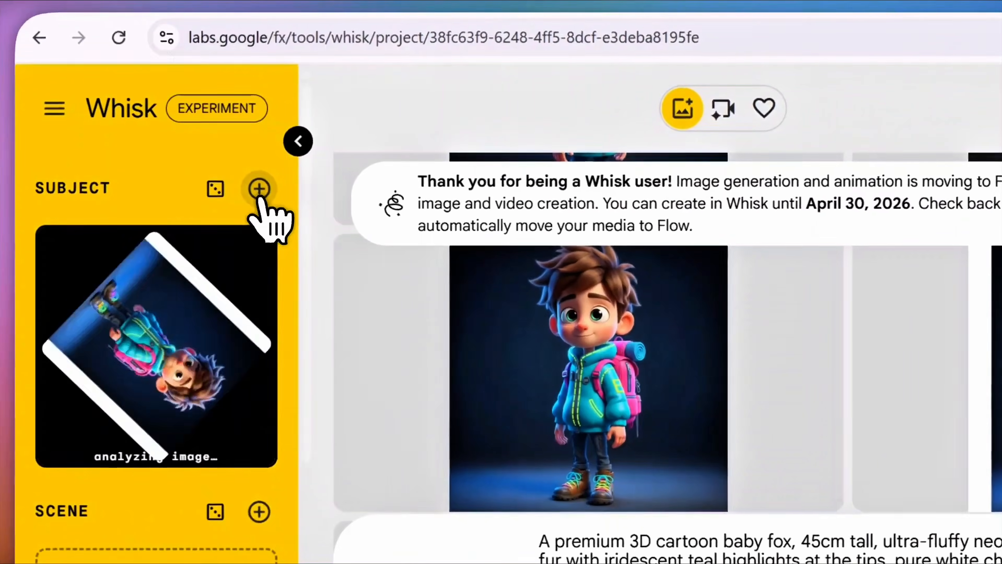
Step: Add a second Subject slot holding the pink fox image, then return to the ChatGPT scene prompts
{"action": "left_click", "coordinate": [182, 160]}
{"action": "scroll", "coordinate": [751, 391], "scroll_direction": "down", "scroll_amount": 6}
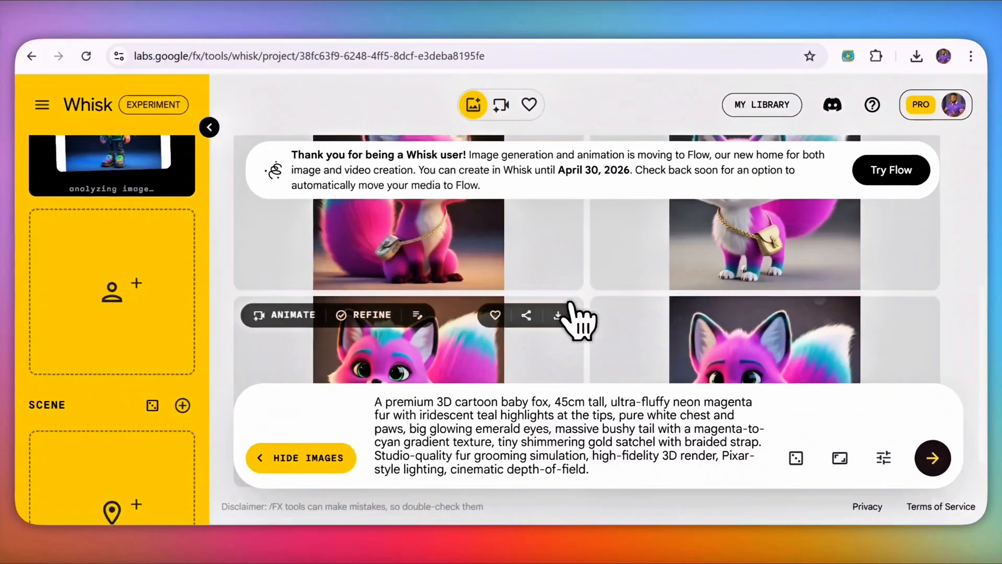
{"action": "scroll", "coordinate": [509, 300], "scroll_direction": "up", "scroll_amount": 8}
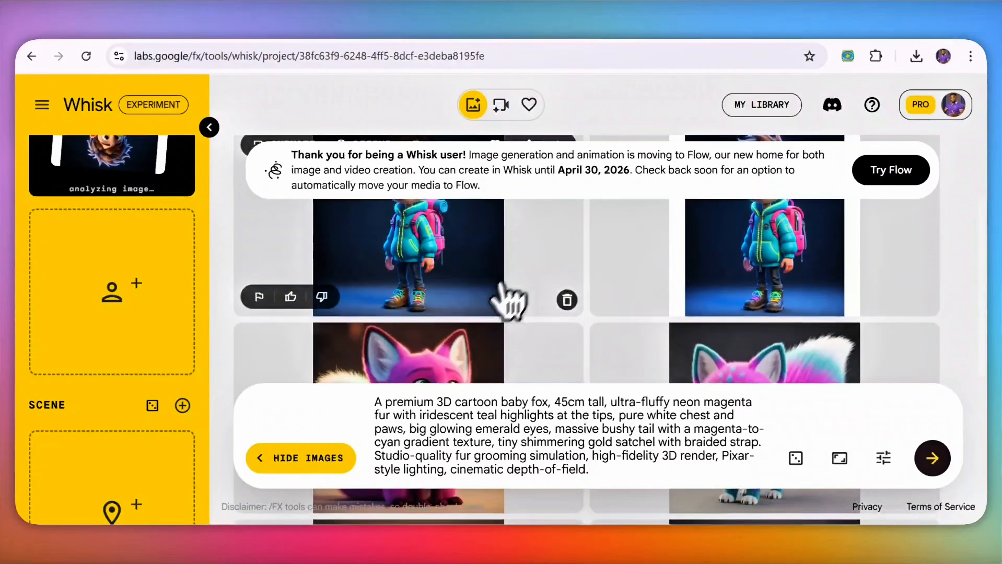
{"action": "scroll", "coordinate": [473, 336], "scroll_direction": "down", "scroll_amount": 4}
{"action": "scroll", "coordinate": [438, 323], "scroll_direction": "down", "scroll_amount": 3}
{"action": "scroll", "coordinate": [648, 308], "scroll_direction": "up", "scroll_amount": 3}
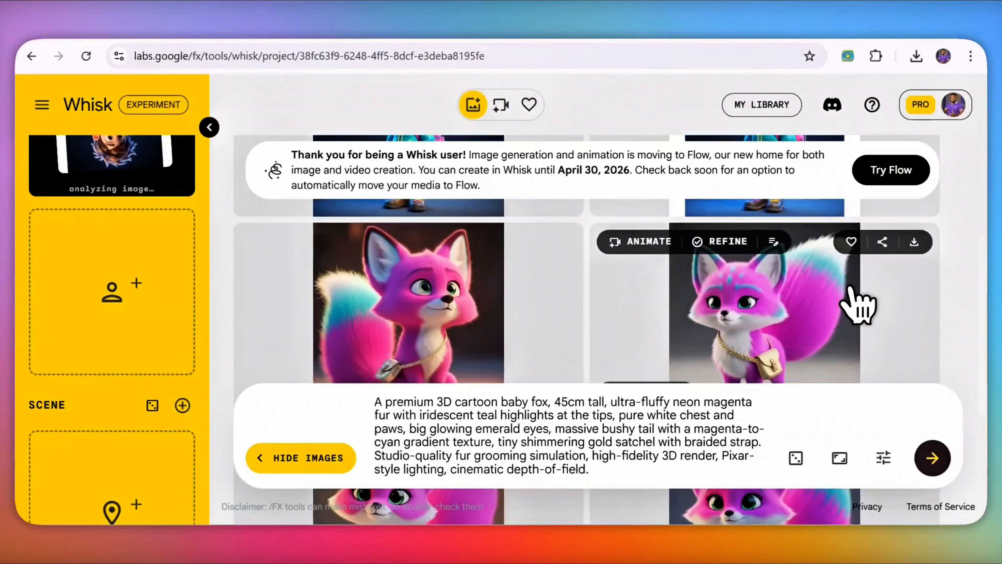
{"action": "scroll", "coordinate": [873, 313], "scroll_direction": "down", "scroll_amount": 4}
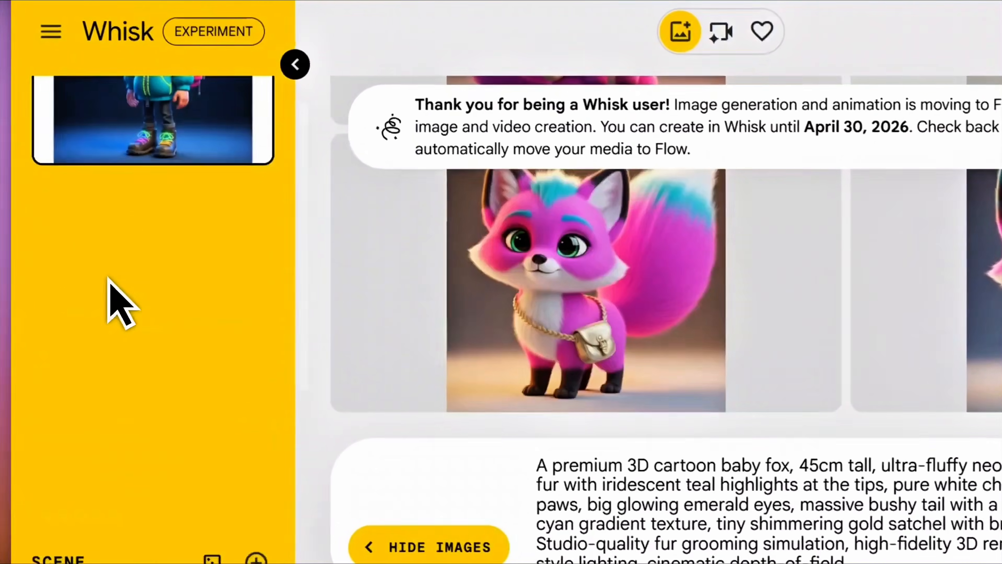
{"action": "scroll", "coordinate": [198, 268], "scroll_direction": "up", "scroll_amount": 3}
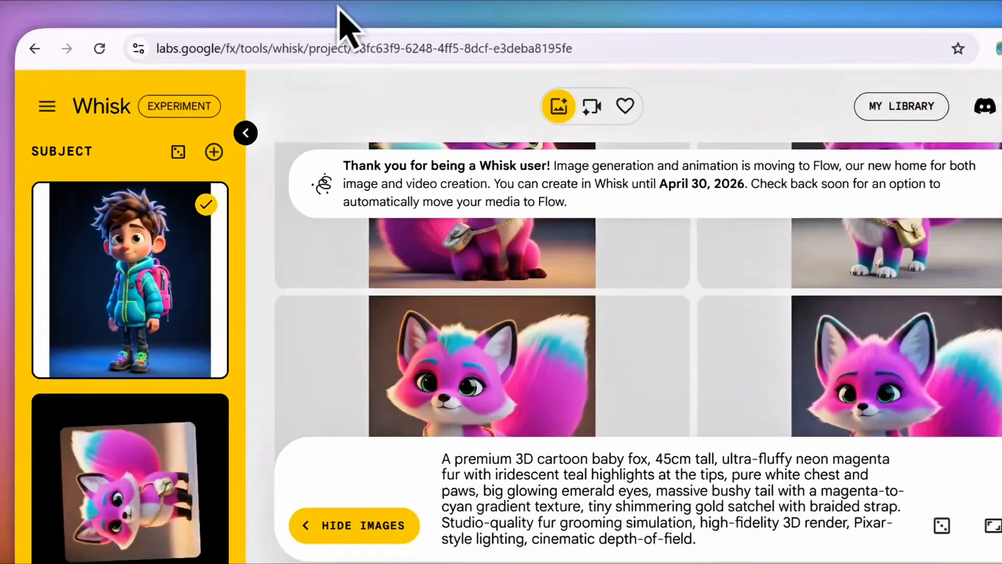
{"action": "left_click", "coordinate": [284, 22]}
{"action": "scroll", "coordinate": [541, 308], "scroll_direction": "down", "scroll_amount": 6}
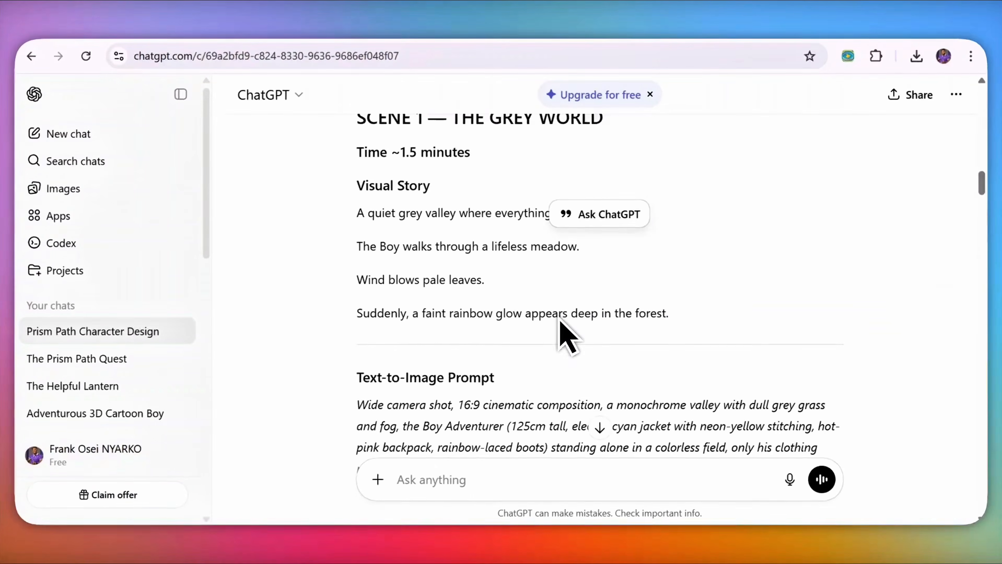
Step: Copy Scene 1's text-to-image prompt and return to Whisk
{"action": "scroll", "coordinate": [557, 326], "scroll_direction": "down", "scroll_amount": 1}
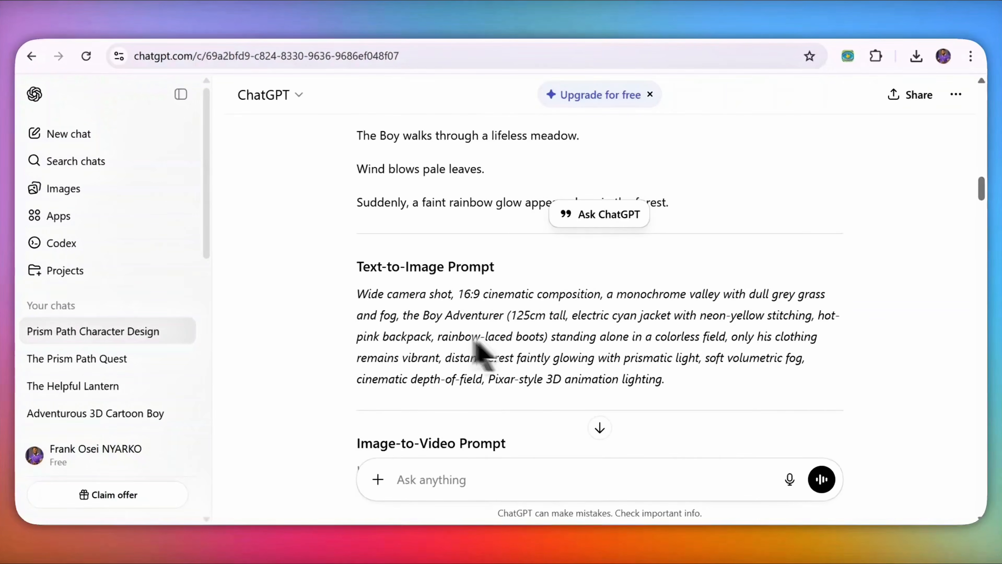
{"action": "left_click_drag", "start_coordinate": [358, 294], "coordinate": [658, 390]}
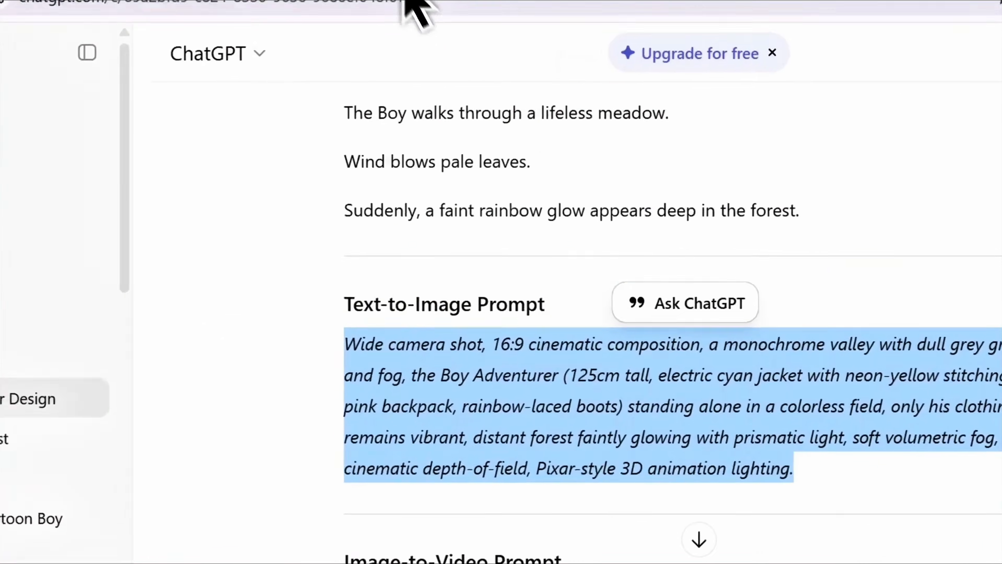
{"action": "left_click", "coordinate": [411, 1]}
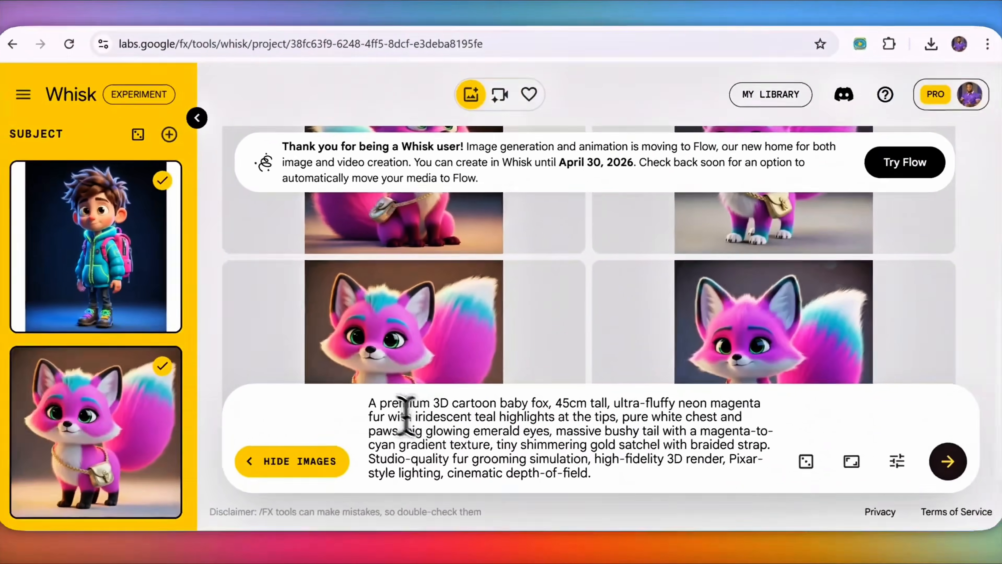
Step: Paste the Scene 1 grey-valley prompt over the fox prompt and recheck the fox subject
{"action": "left_click_drag", "start_coordinate": [369, 404], "coordinate": [591, 474]}
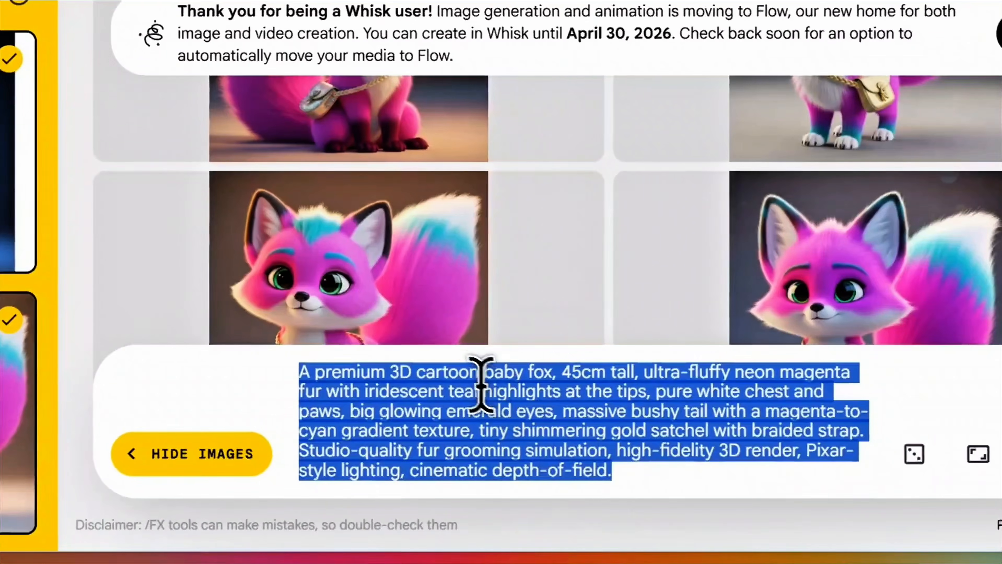
{"action": "key", "text": "ctrl+v"}
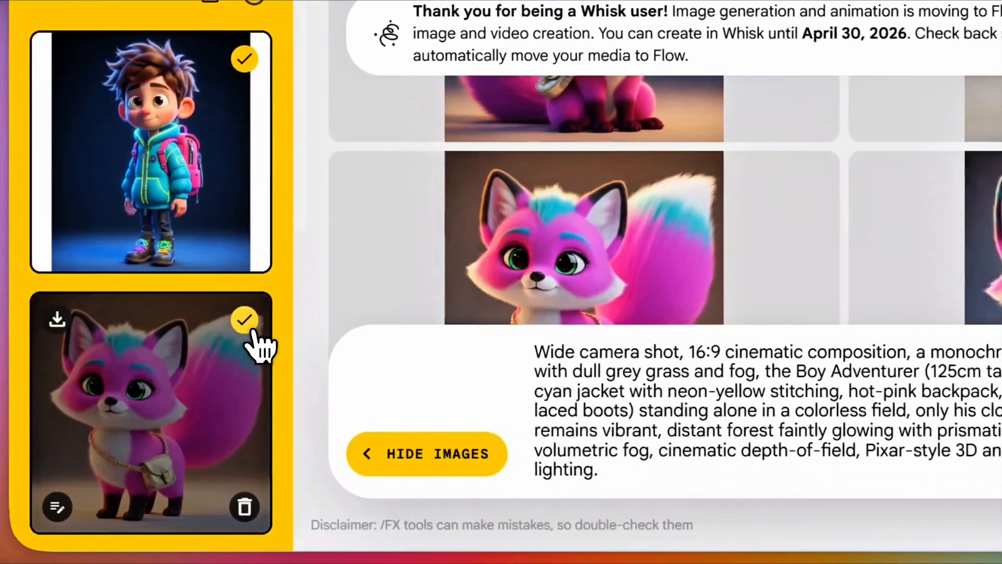
{"action": "left_click", "coordinate": [7, 321]}
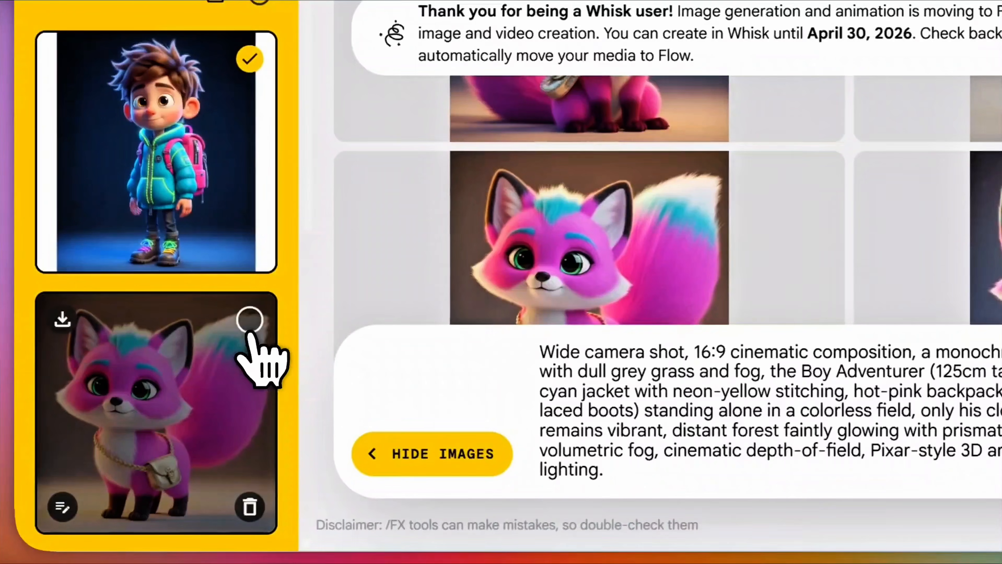
{"action": "left_click", "coordinate": [249, 320]}
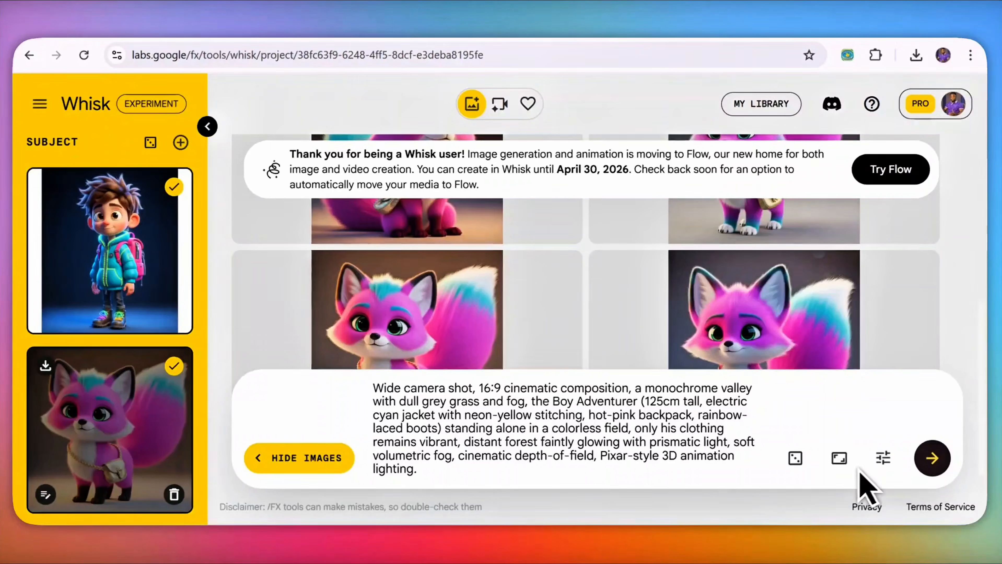
Step: Switch the aspect ratio to Landscape 16:9 and generate the Scene 1 images
{"action": "left_click", "coordinate": [839, 458]}
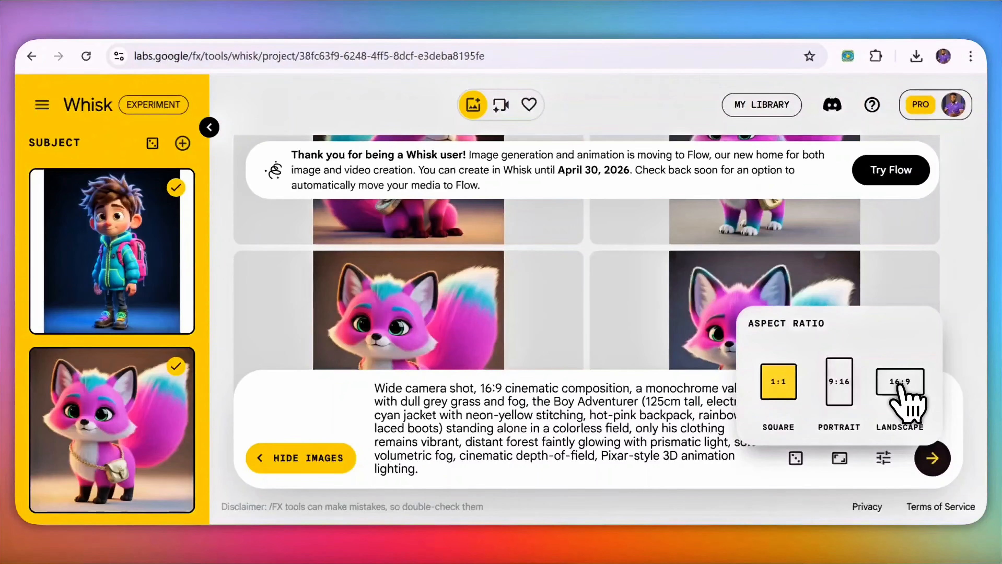
{"action": "left_click", "coordinate": [900, 383]}
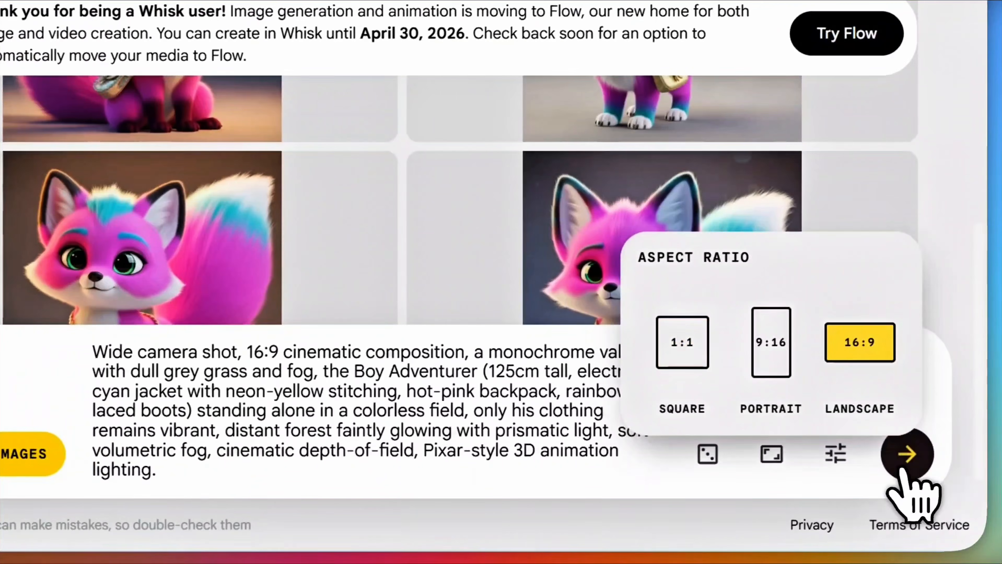
{"action": "left_click", "coordinate": [902, 468]}
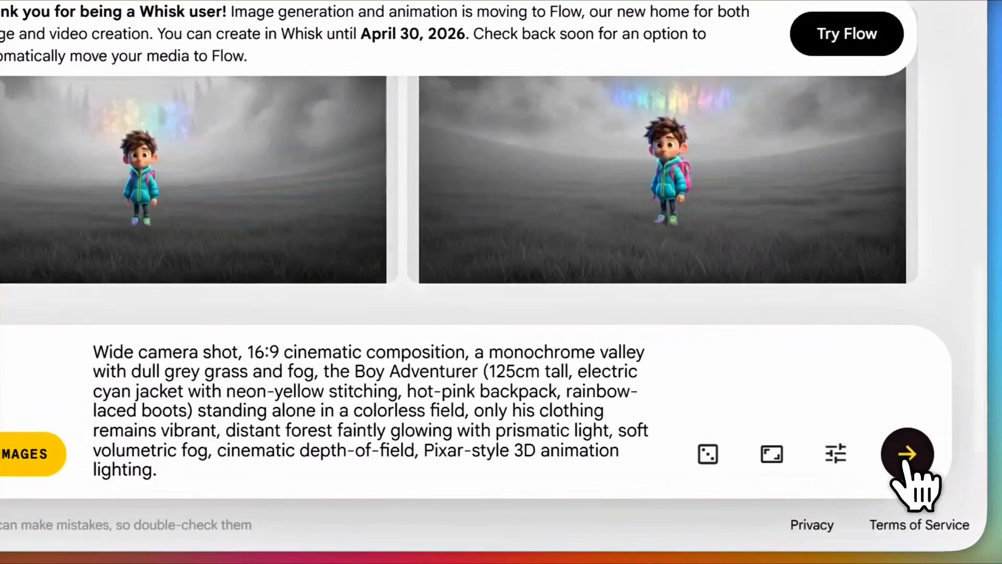
{"action": "left_click", "coordinate": [905, 460]}
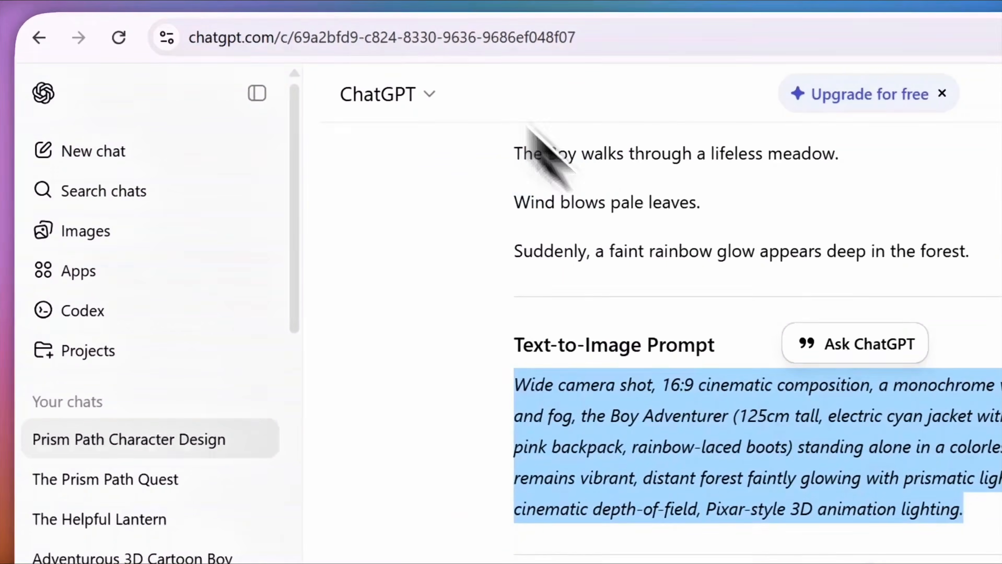
Step: Copy Scene 2's text-to-image prompt from the ChatGPT script
{"action": "scroll", "coordinate": [872, 340], "scroll_direction": "down", "scroll_amount": 3}
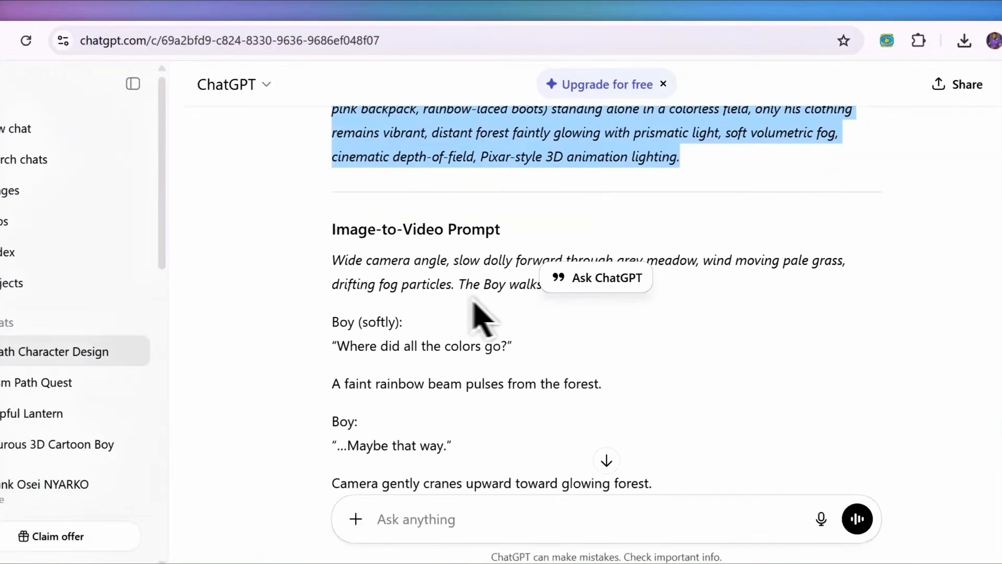
{"action": "scroll", "coordinate": [669, 360], "scroll_direction": "down", "scroll_amount": 5}
{"action": "scroll", "coordinate": [468, 324], "scroll_direction": "down", "scroll_amount": 3}
{"action": "left_click_drag", "start_coordinate": [361, 291], "coordinate": [788, 357]}
{"action": "key", "text": "ctrl+c"}
{"action": "right_click", "coordinate": [556, 307]}
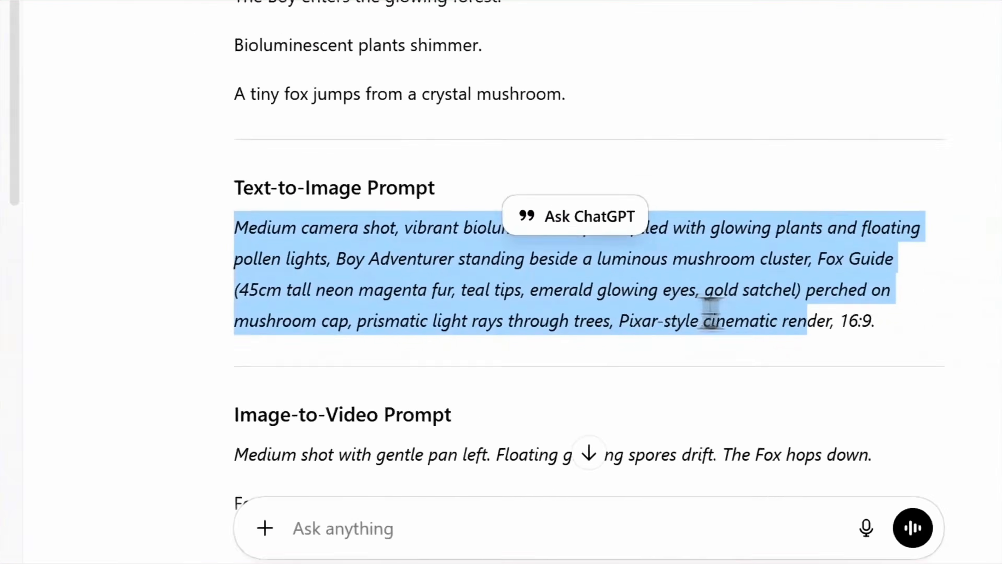
{"action": "left_click", "coordinate": [402, 290]}
Step: In Whisk, delete the Scene 1 prompt and paste the Scene 2 prompt
{"action": "left_click", "coordinate": [413, 3]}
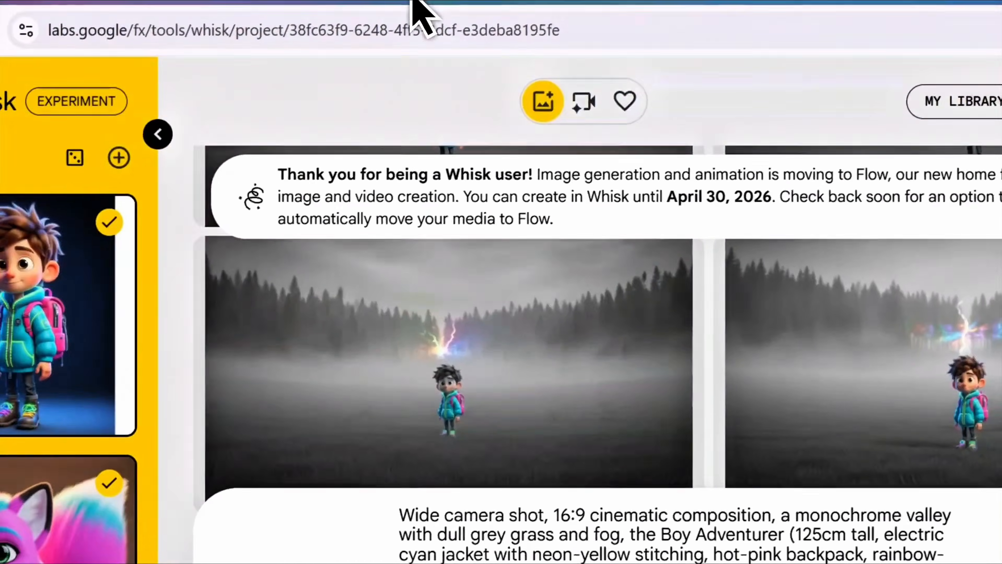
{"action": "left_click_drag", "start_coordinate": [355, 475], "coordinate": [295, 348]}
{"action": "key", "text": "BackSpace"}
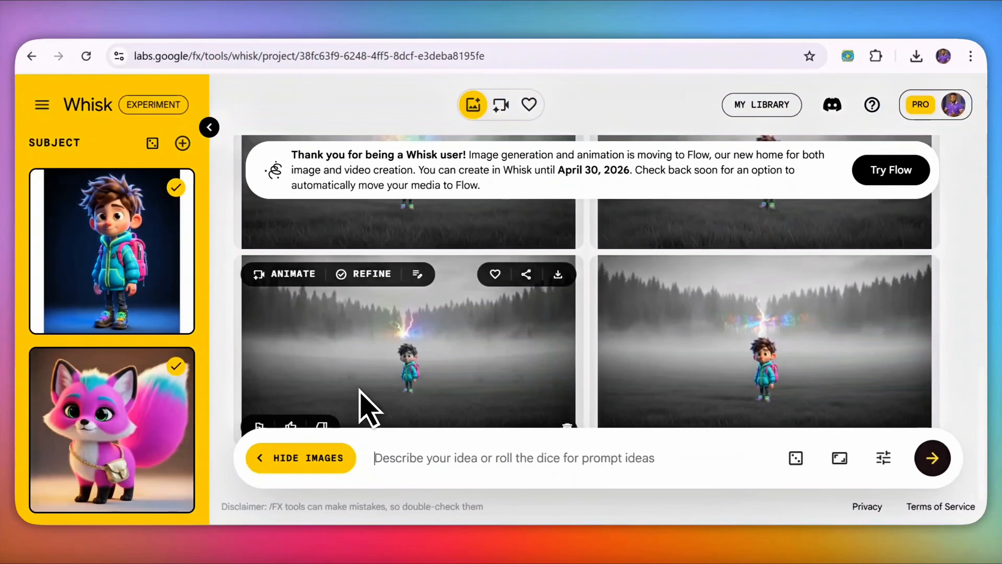
{"action": "key", "text": "ctrl+v"}
Step: Generate the glowing-forest fox-on-mushroom images, enlarge one, then generate another set
{"action": "left_click", "coordinate": [929, 467]}
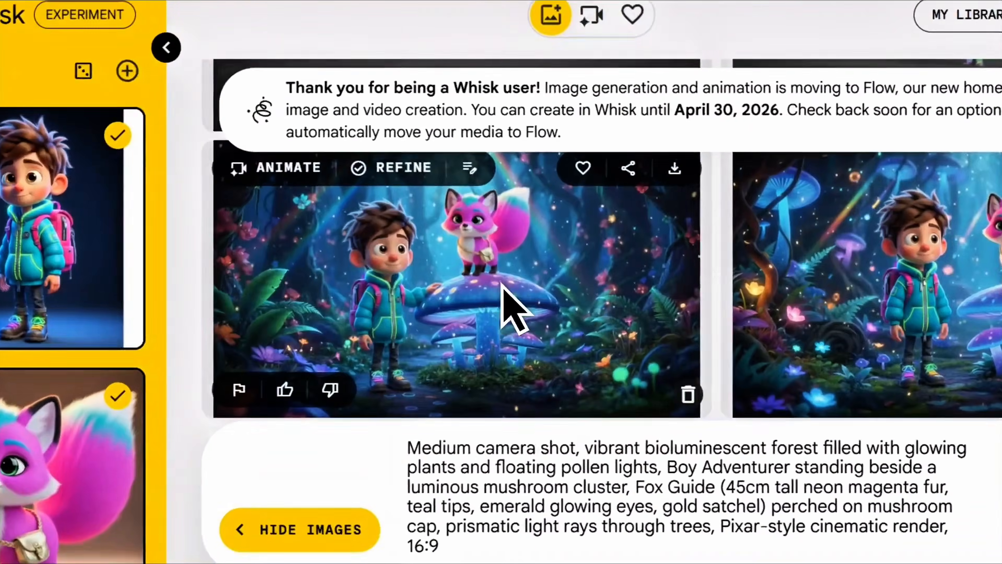
{"action": "left_click", "coordinate": [446, 293]}
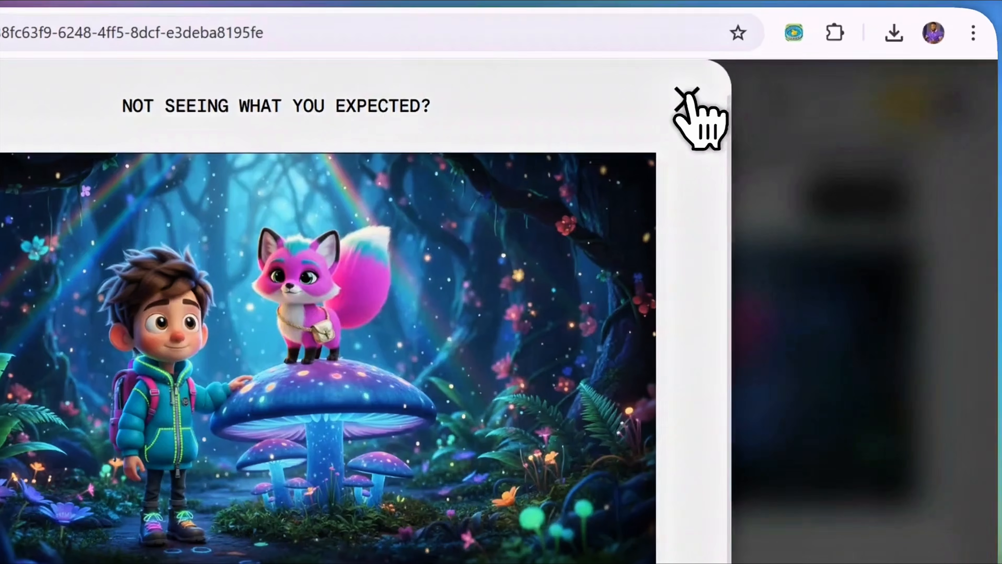
{"action": "left_click", "coordinate": [775, 102]}
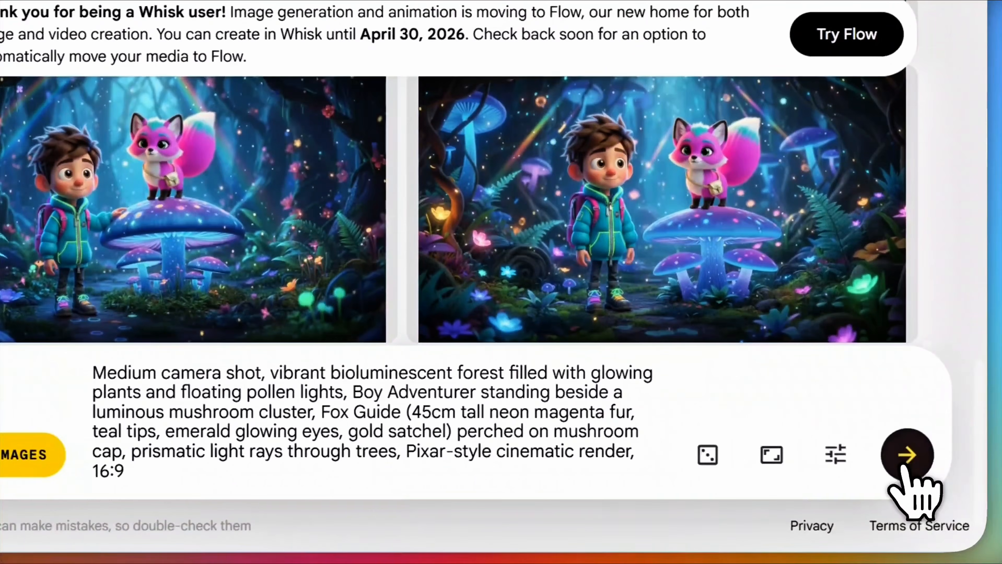
{"action": "left_click", "coordinate": [905, 464]}
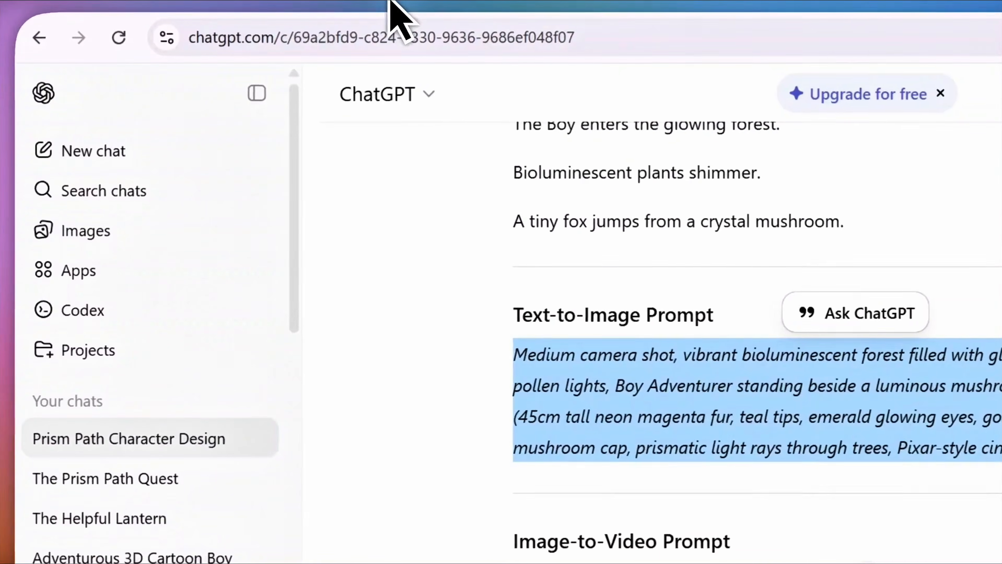
Step: Copy Scene 3's 'Prism Path' prompt from ChatGPT and select the old Scene 2 prompt in Whisk
{"action": "scroll", "coordinate": [682, 246], "scroll_direction": "down", "scroll_amount": 10}
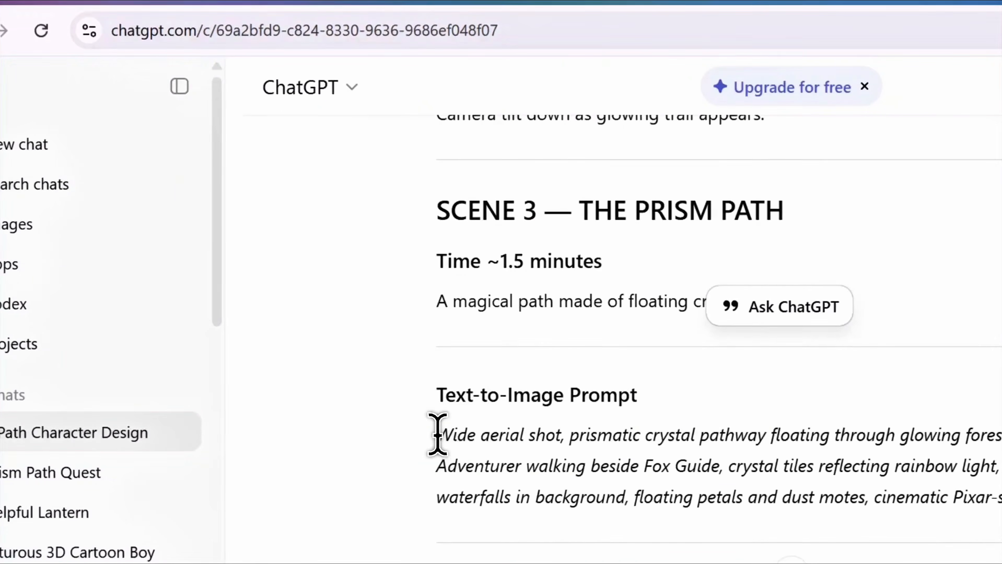
{"action": "left_click_drag", "start_coordinate": [438, 435], "coordinate": [776, 340]}
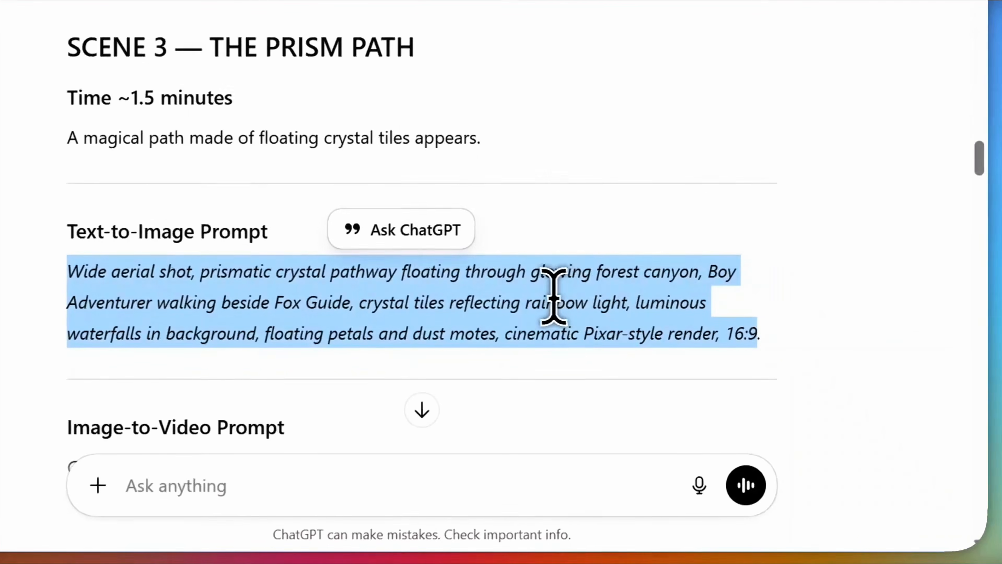
{"action": "right_click", "coordinate": [553, 297]}
{"action": "left_click", "coordinate": [185, 77]}
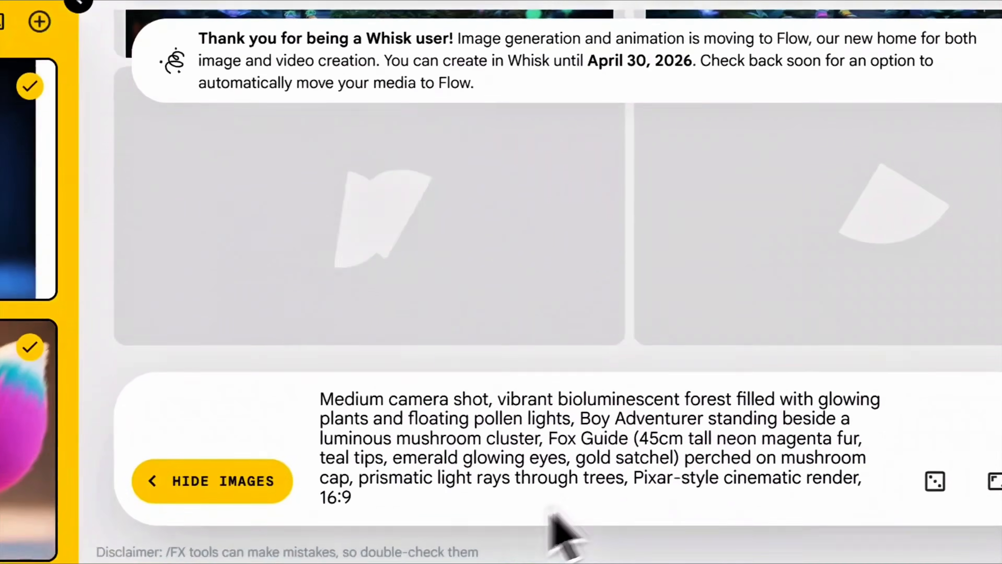
{"action": "triple_click", "coordinate": [320, 409]}
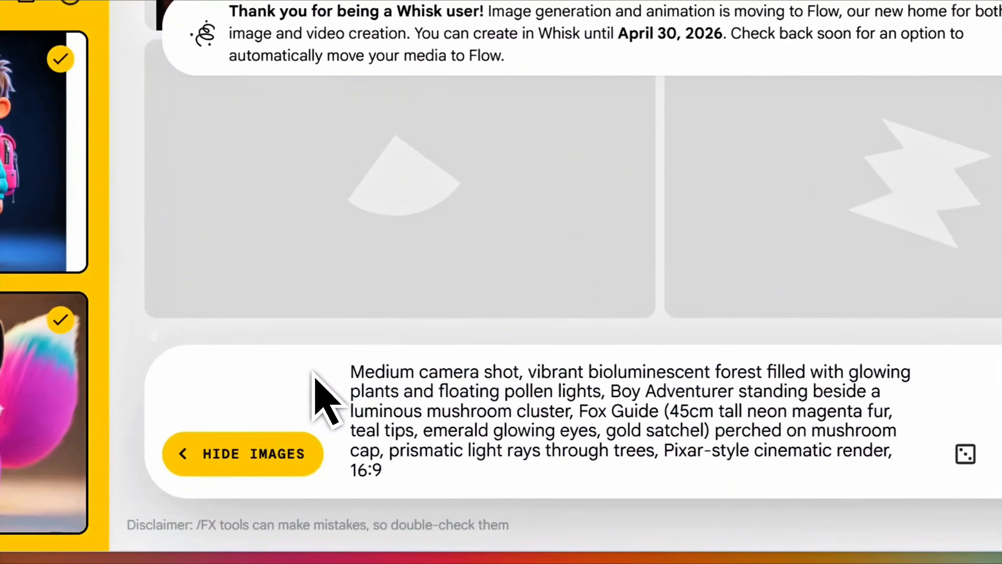
Step: Replace the Whisk prompt with the Scene 3 crystal-pathway prompt and generate images
{"action": "key", "text": "ctrl+a"}
{"action": "key", "text": "BackSpace"}
{"action": "key", "text": "ctrl+v"}
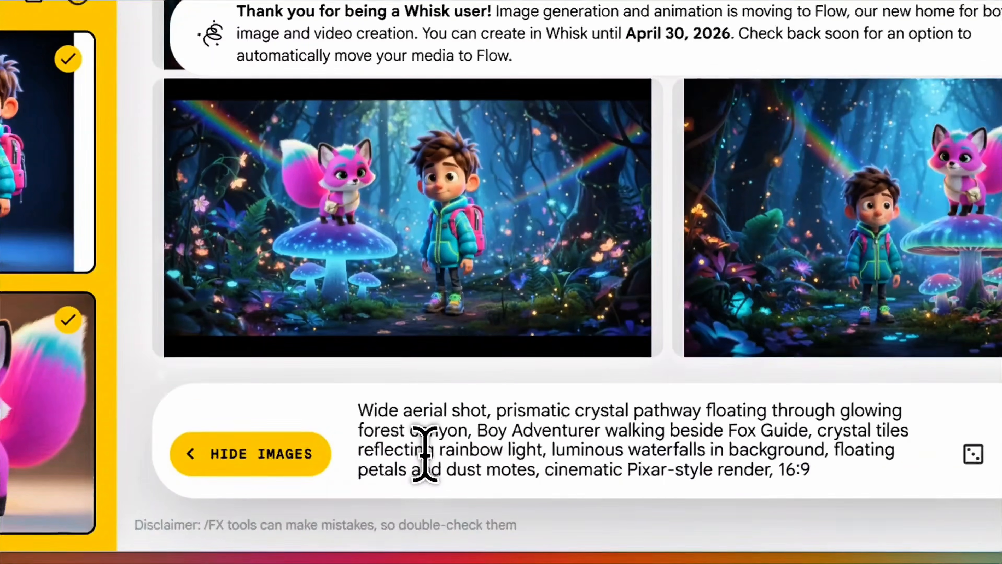
{"action": "left_click", "coordinate": [915, 458]}
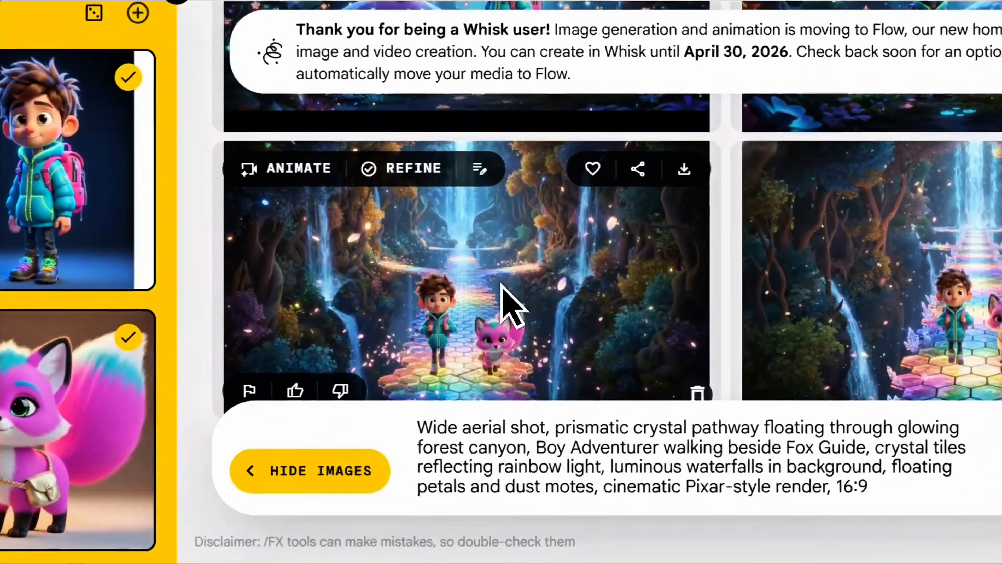
Step: Enlarge one pathway result, close it, and scroll through the results grid
{"action": "left_click", "coordinate": [439, 334]}
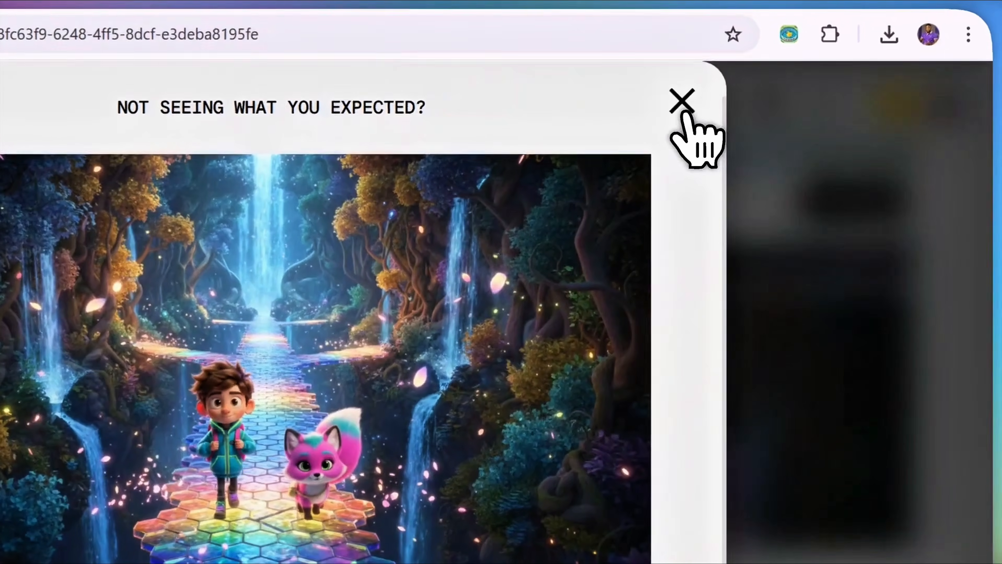
{"action": "left_click", "coordinate": [713, 83]}
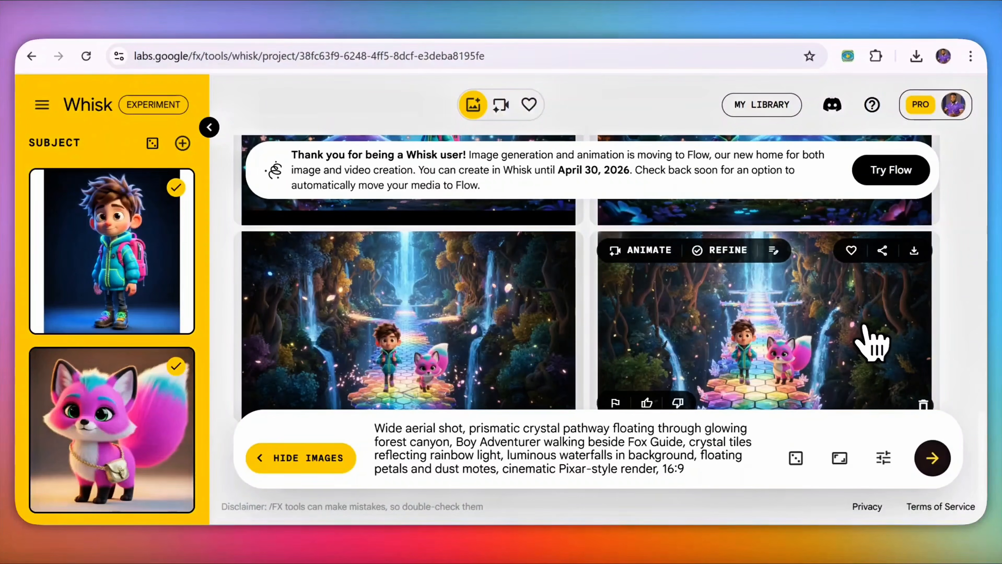
{"action": "scroll", "coordinate": [871, 342], "scroll_direction": "up", "scroll_amount": 3}
{"action": "scroll", "coordinate": [802, 324], "scroll_direction": "up", "scroll_amount": 2}
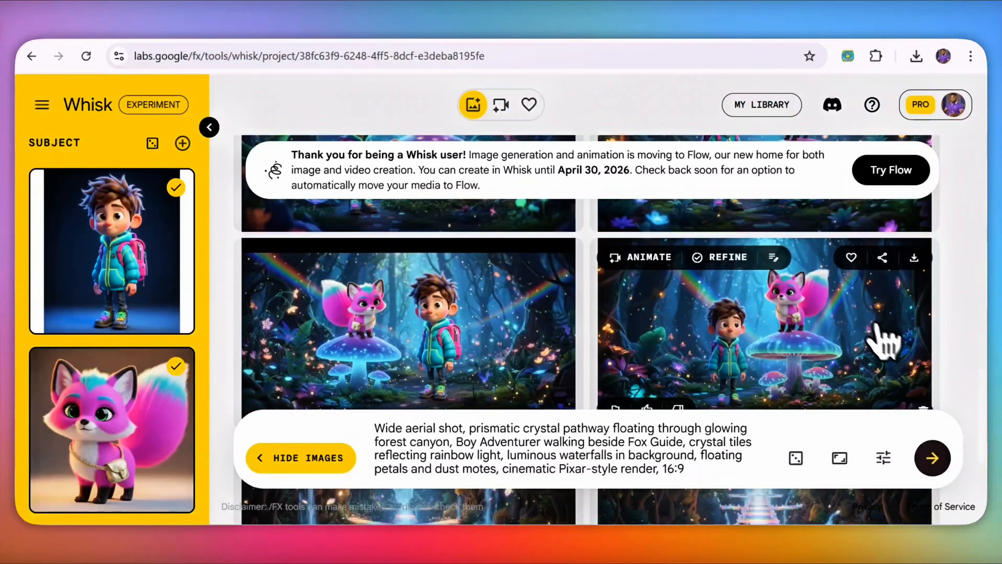
{"action": "scroll", "coordinate": [912, 373], "scroll_direction": "down", "scroll_amount": 6}
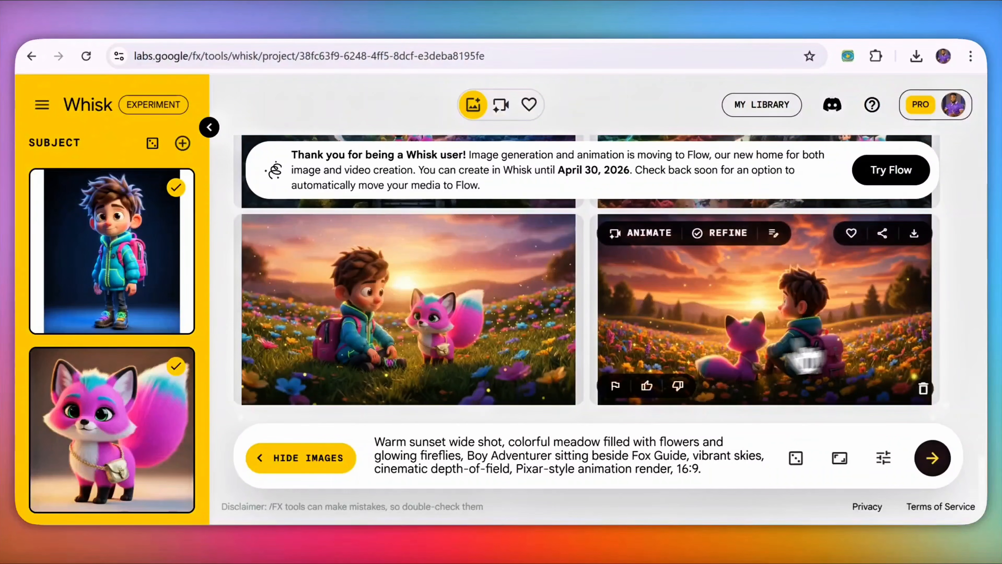
{"action": "scroll", "coordinate": [964, 341], "scroll_direction": "up", "scroll_amount": 20}
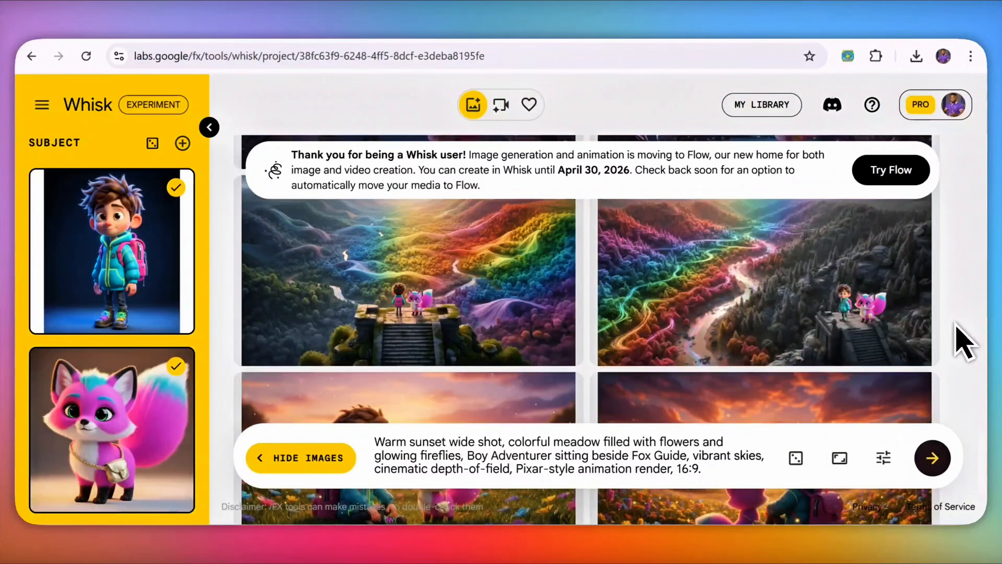
{"action": "scroll", "coordinate": [955, 343], "scroll_direction": "up", "scroll_amount": 20}
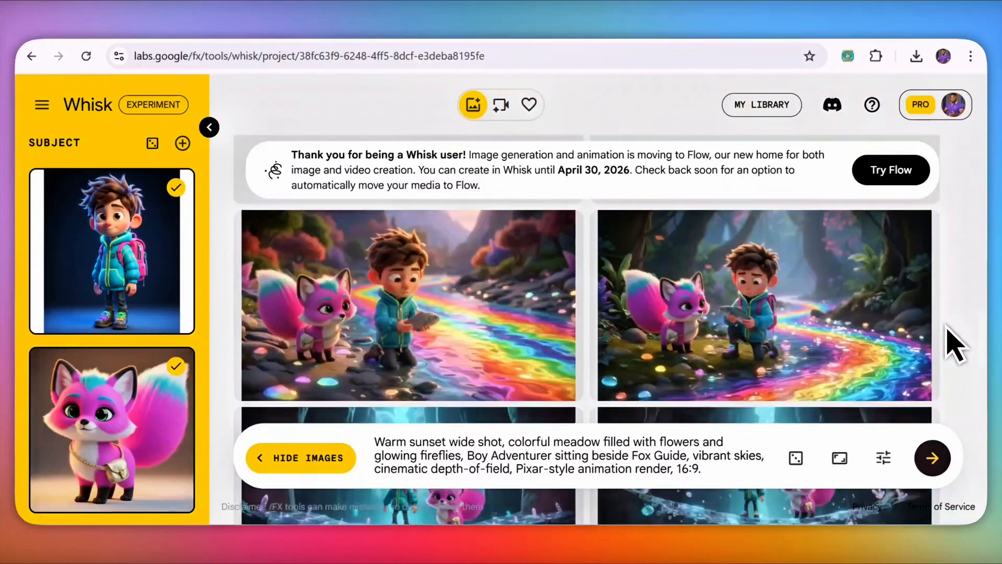
{"action": "scroll", "coordinate": [952, 352], "scroll_direction": "up", "scroll_amount": 20}
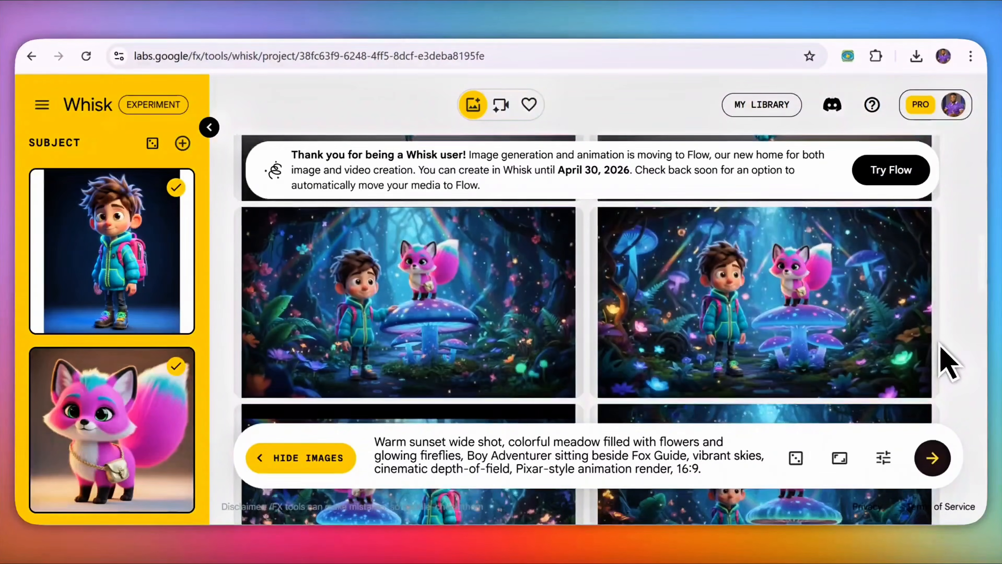
{"action": "mouse_move", "coordinate": [934, 342]}
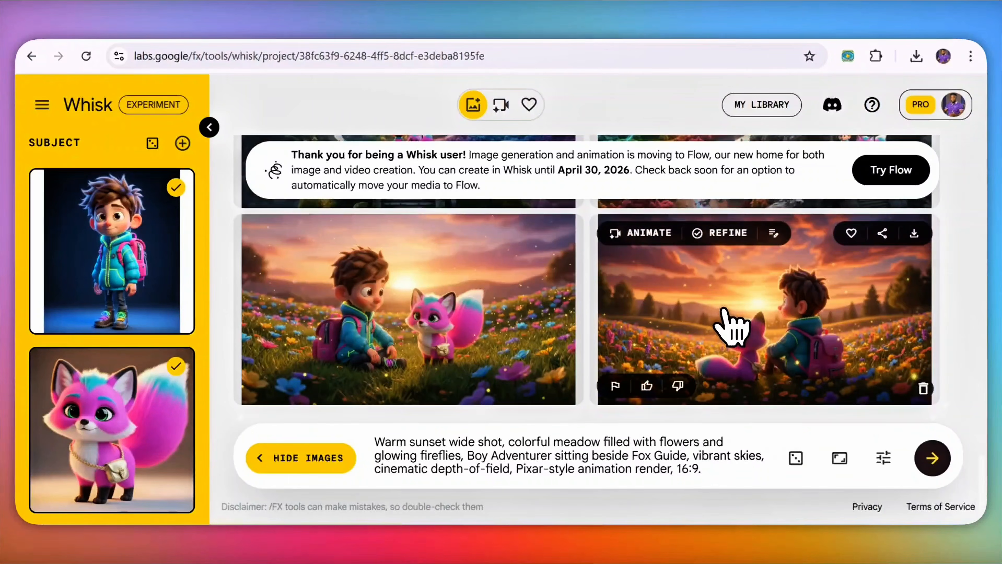
{"action": "scroll", "coordinate": [642, 302], "scroll_direction": "up", "scroll_amount": 10}
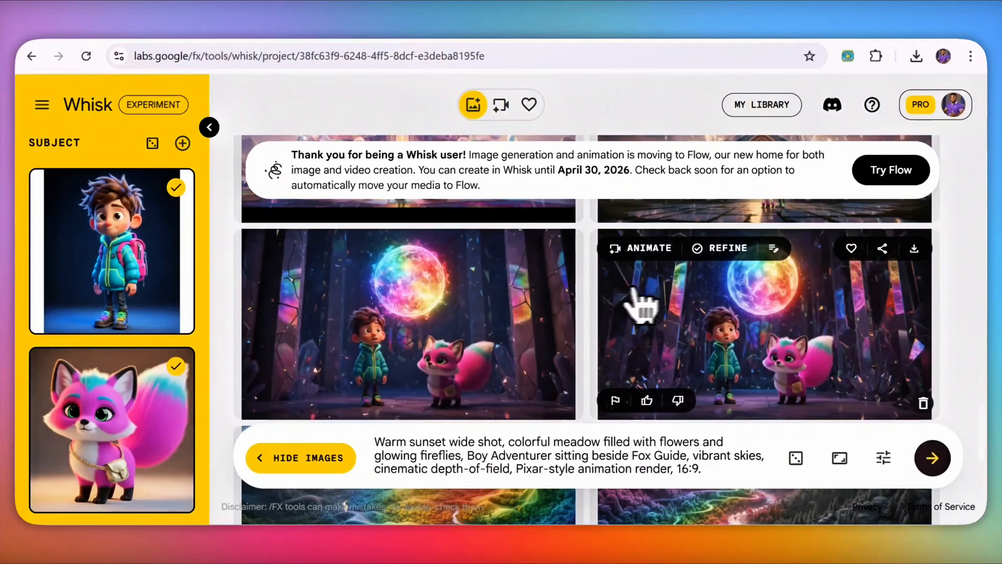
Step: Pass through the Grok tab to the Meta AI tab and select the meta.ai address
{"action": "left_click", "coordinate": [514, 43]}
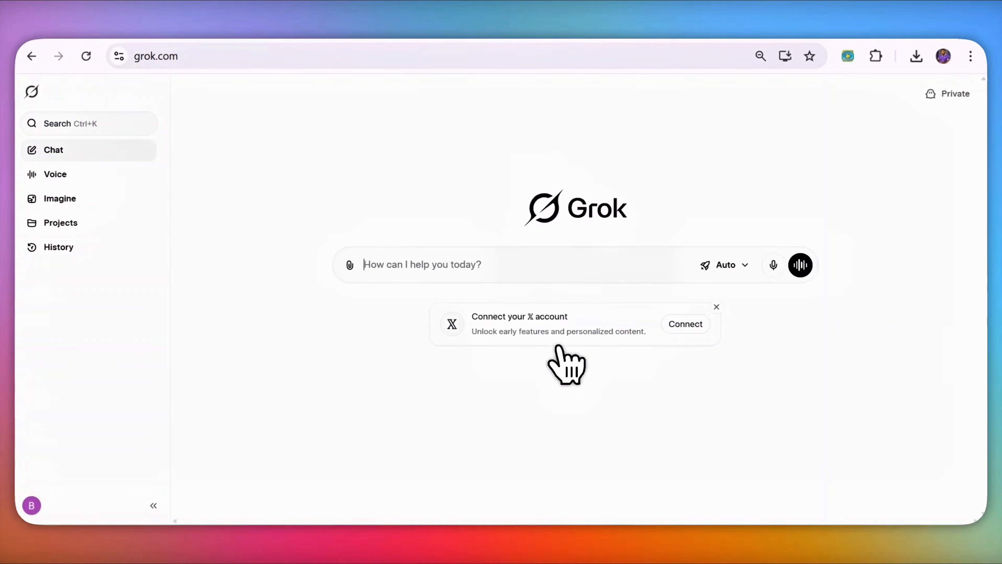
{"action": "left_click", "coordinate": [584, 45]}
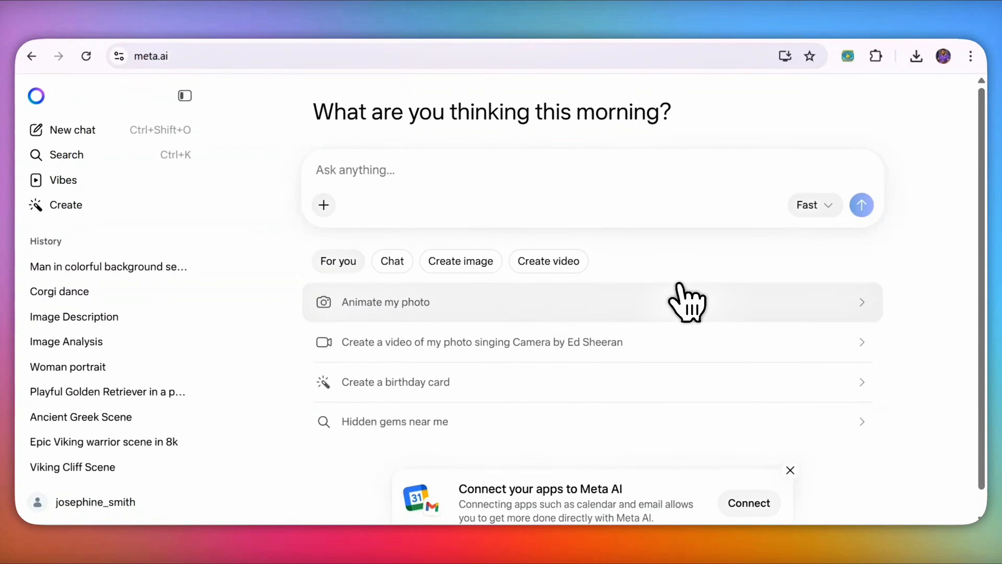
{"action": "left_click", "coordinate": [485, 38]}
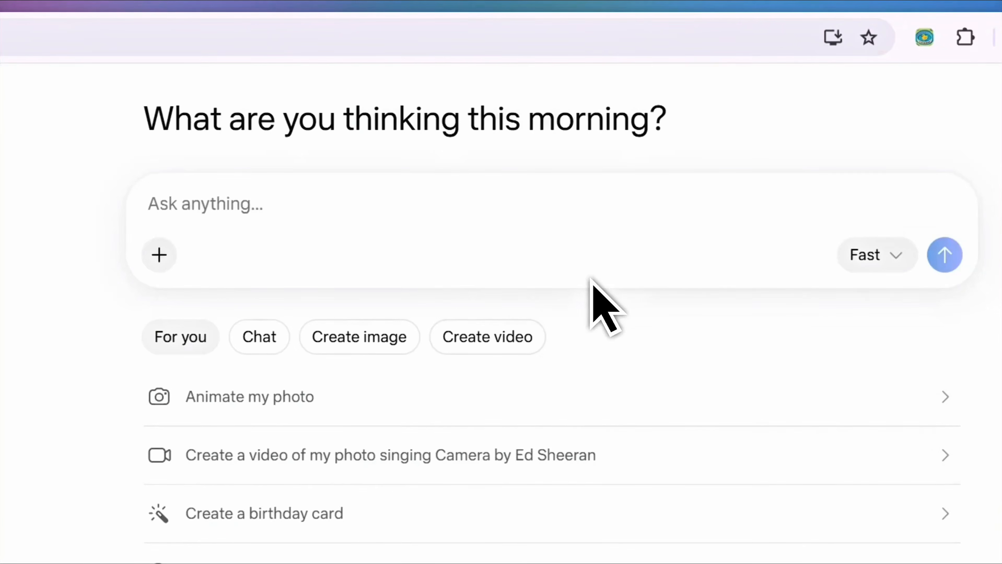
{"action": "left_click_drag", "start_coordinate": [279, 30], "coordinate": [143, 31]}
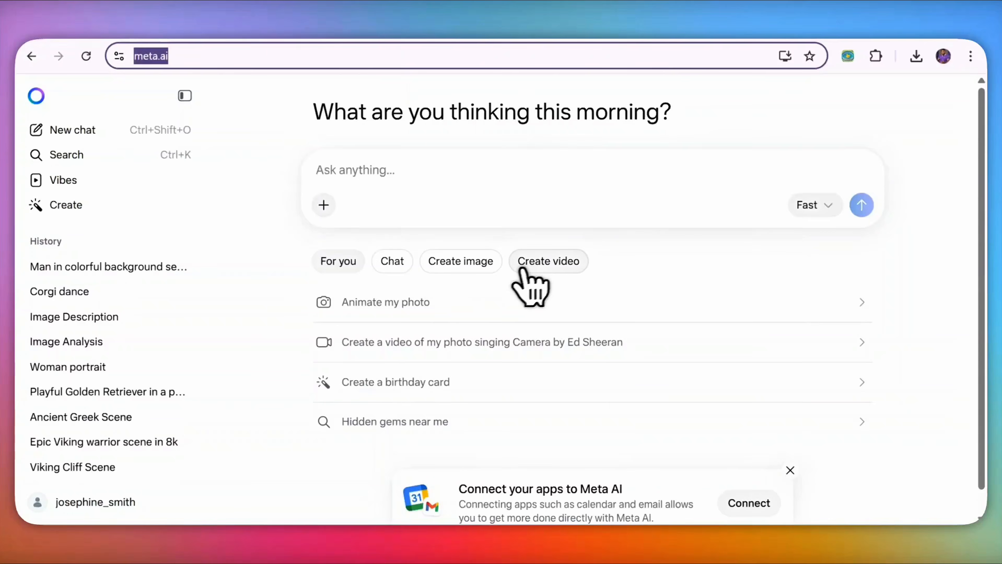
Step: Switch Meta AI to Create video and attach the grey-meadow boy image from Downloads
{"action": "left_click", "coordinate": [521, 270]}
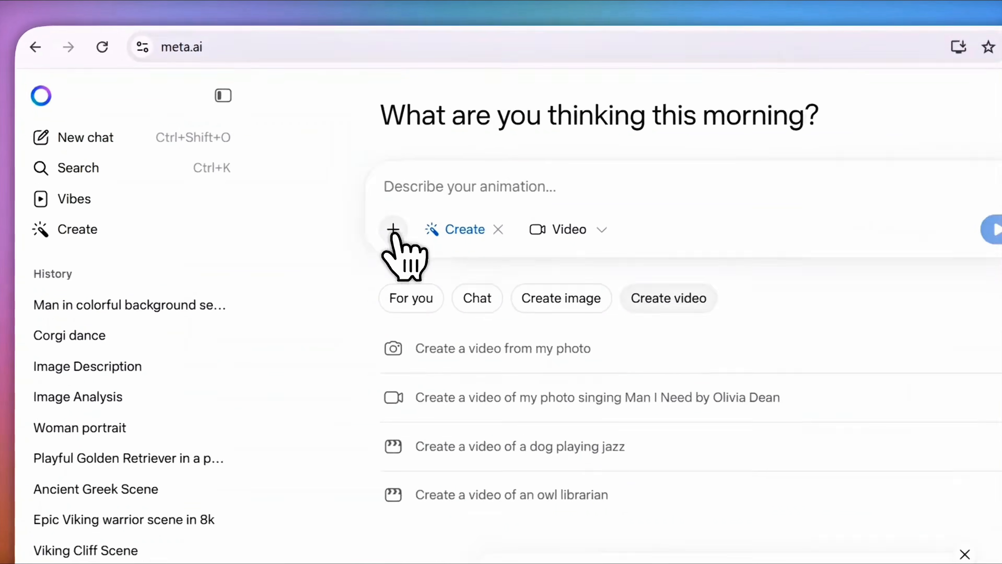
{"action": "left_click", "coordinate": [323, 205]}
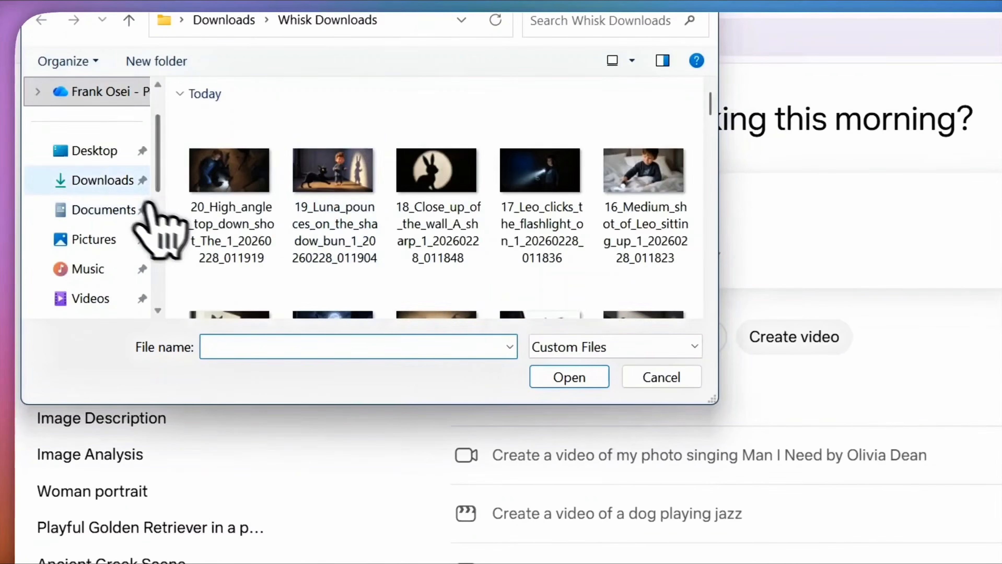
{"action": "left_click", "coordinate": [118, 180]}
{"action": "double_click", "coordinate": [343, 276]}
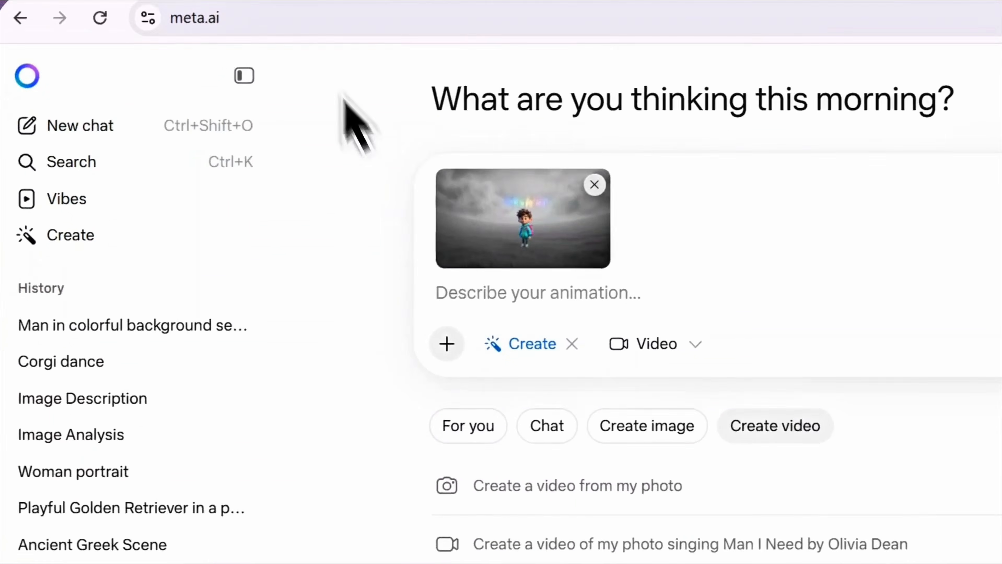
{"action": "left_click", "coordinate": [371, 1]}
{"action": "scroll", "coordinate": [417, 243], "scroll_direction": "up", "scroll_amount": 10}
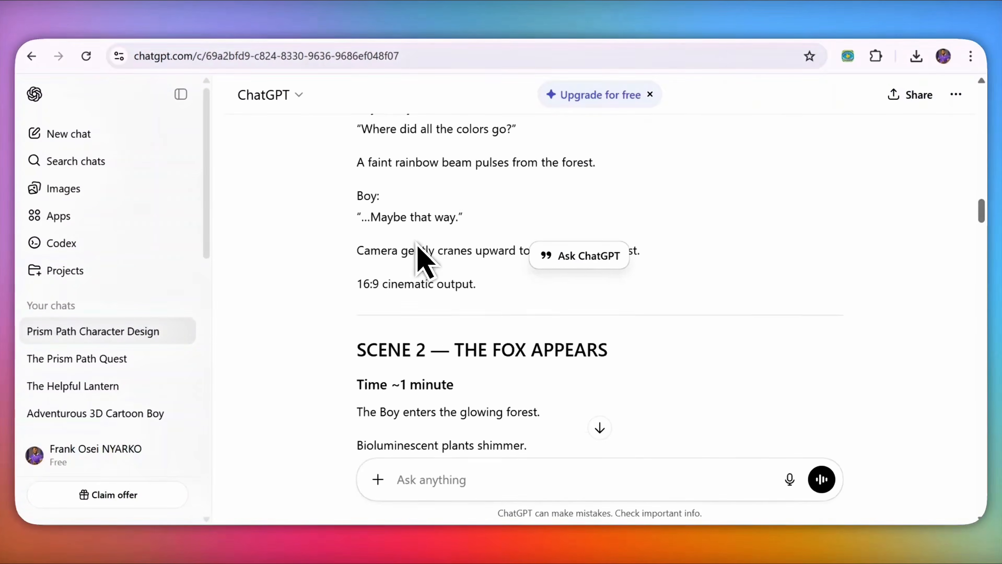
Step: Scroll to Scene 1 in ChatGPT and copy its grey-meadow slow-dolly Image-to-Video prompt
{"action": "scroll", "coordinate": [419, 246], "scroll_direction": "up", "scroll_amount": 15}
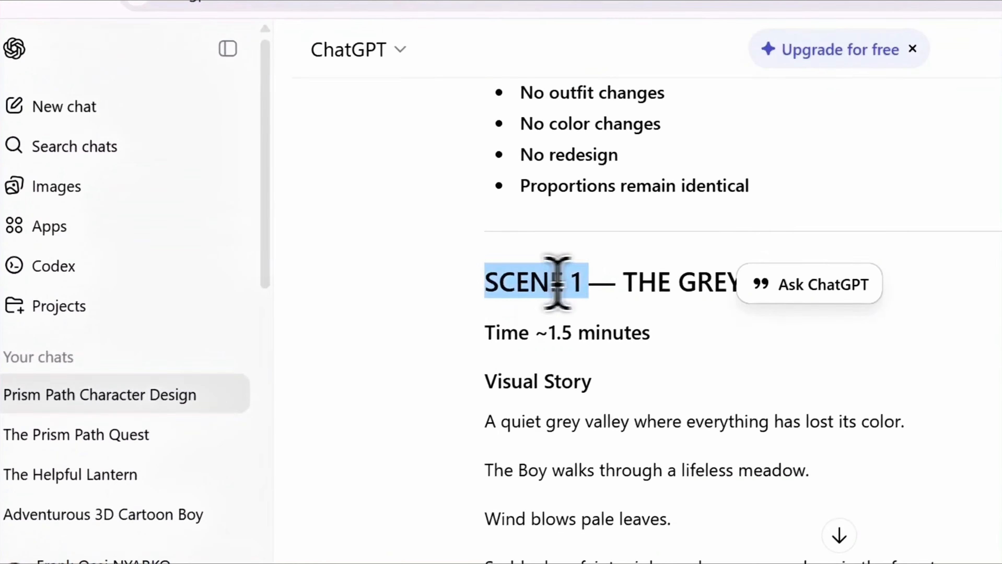
{"action": "left_click_drag", "start_coordinate": [557, 284], "coordinate": [587, 283]}
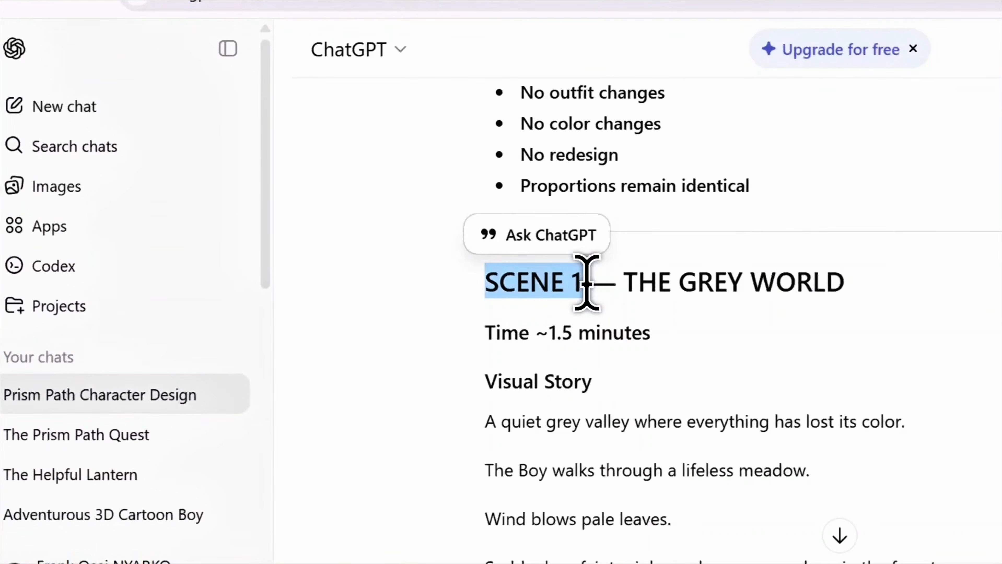
{"action": "scroll", "coordinate": [699, 320], "scroll_direction": "down", "scroll_amount": 1}
{"action": "left_click", "coordinate": [698, 327]}
{"action": "scroll", "coordinate": [696, 333], "scroll_direction": "down", "scroll_amount": 3}
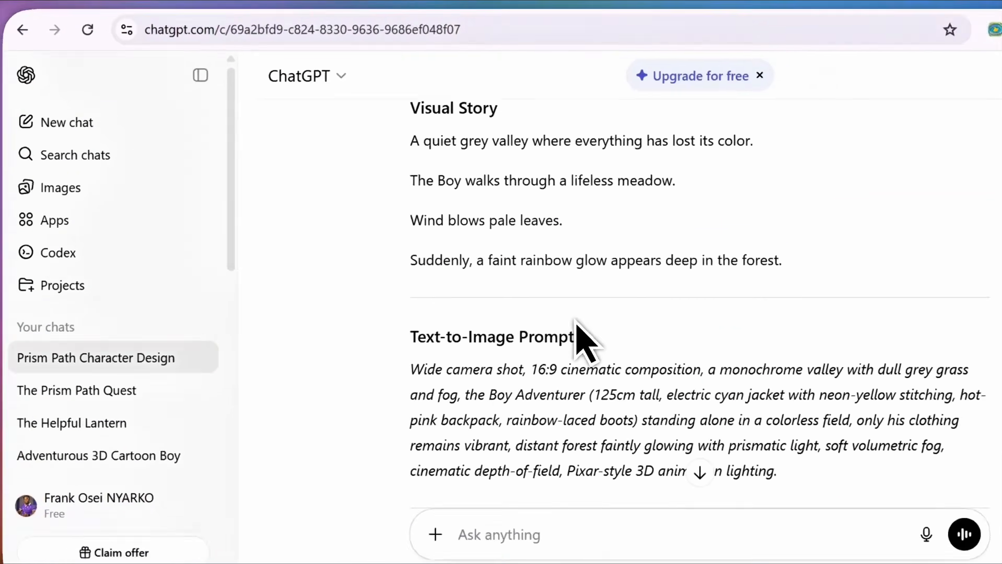
{"action": "scroll", "coordinate": [576, 322], "scroll_direction": "down", "scroll_amount": 4}
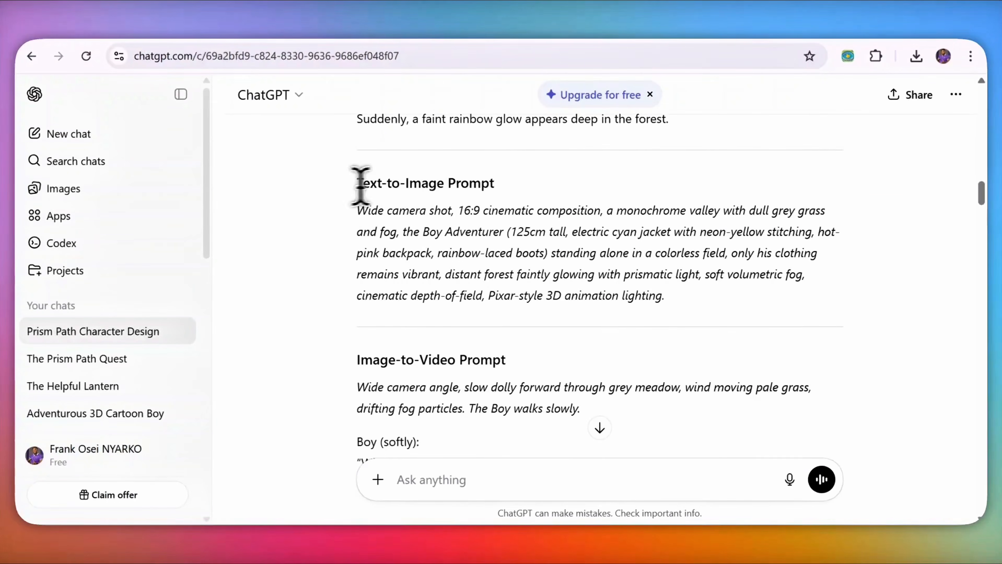
{"action": "scroll", "coordinate": [487, 277], "scroll_direction": "down", "scroll_amount": 3}
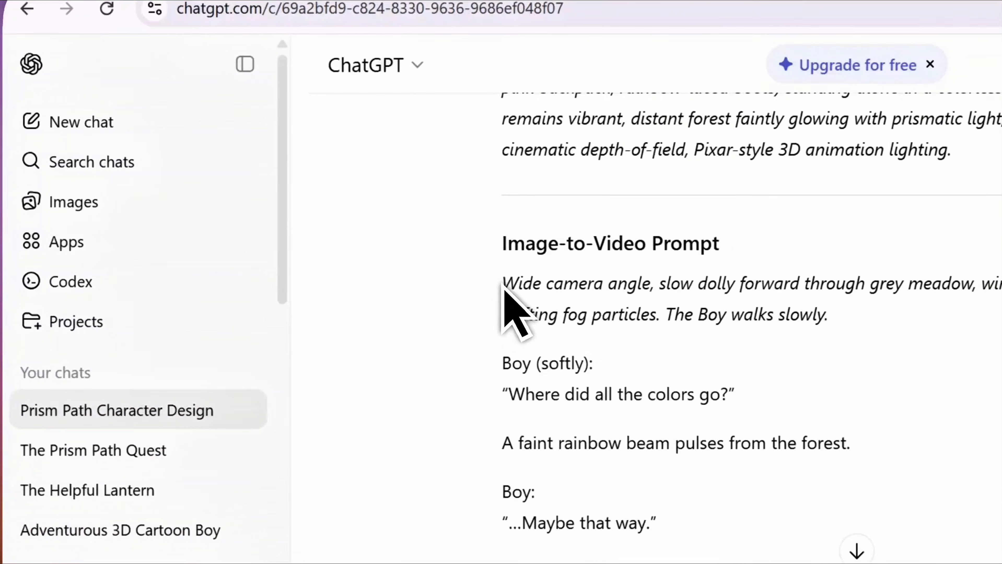
{"action": "scroll", "coordinate": [367, 258], "scroll_direction": "down", "scroll_amount": 1}
{"action": "left_click_drag", "start_coordinate": [364, 209], "coordinate": [447, 212]}
{"action": "left_click_drag", "start_coordinate": [630, 237], "coordinate": [843, 256]}
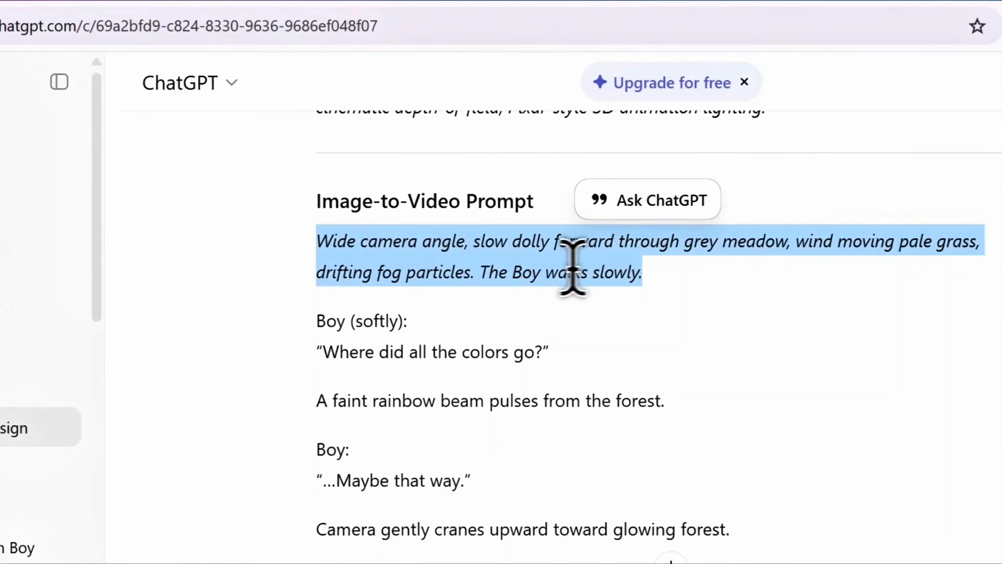
{"action": "right_click", "coordinate": [741, 264]}
{"action": "left_click", "coordinate": [760, 282]}
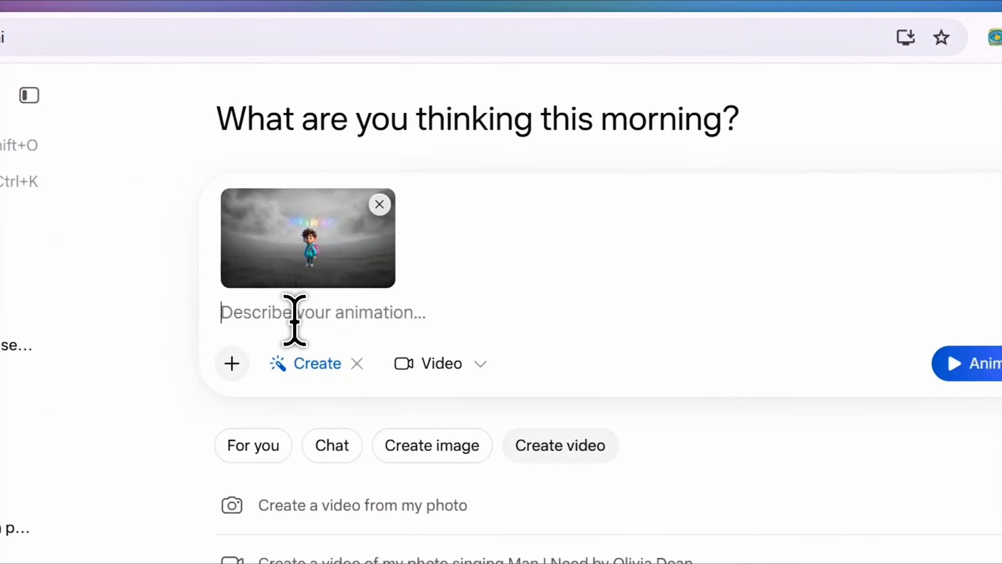
Step: Paste the Scene 1 prompt into Meta AI, animate it, and open the file picker for the next image
{"action": "key", "text": "ctrl+v"}
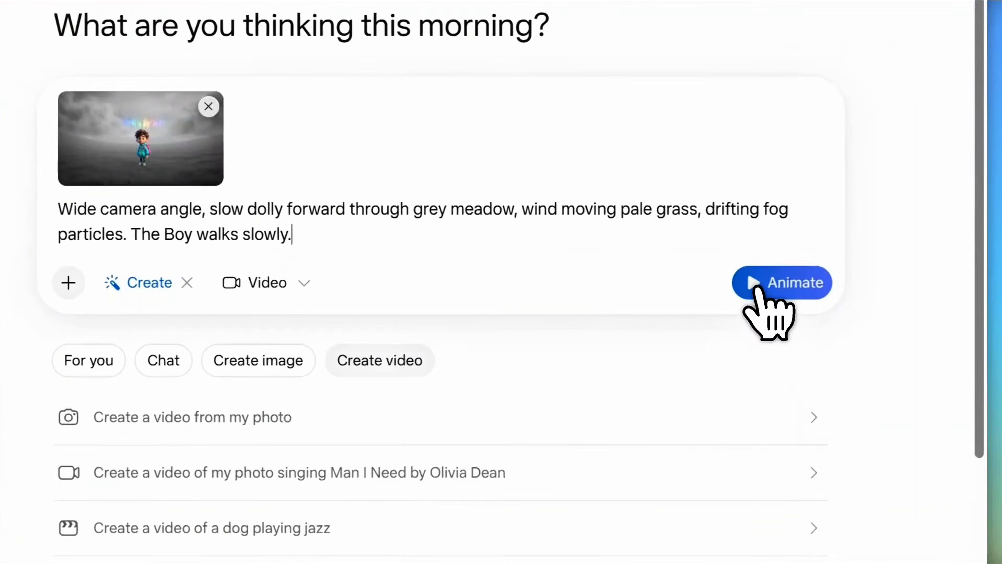
{"action": "left_click", "coordinate": [833, 302]}
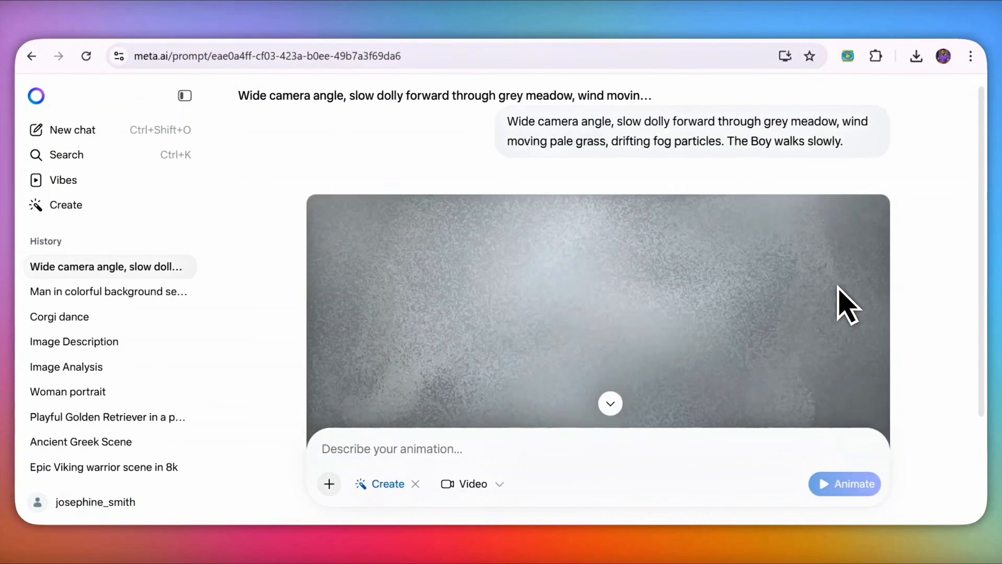
{"action": "scroll", "coordinate": [584, 218], "scroll_direction": "down", "scroll_amount": 3}
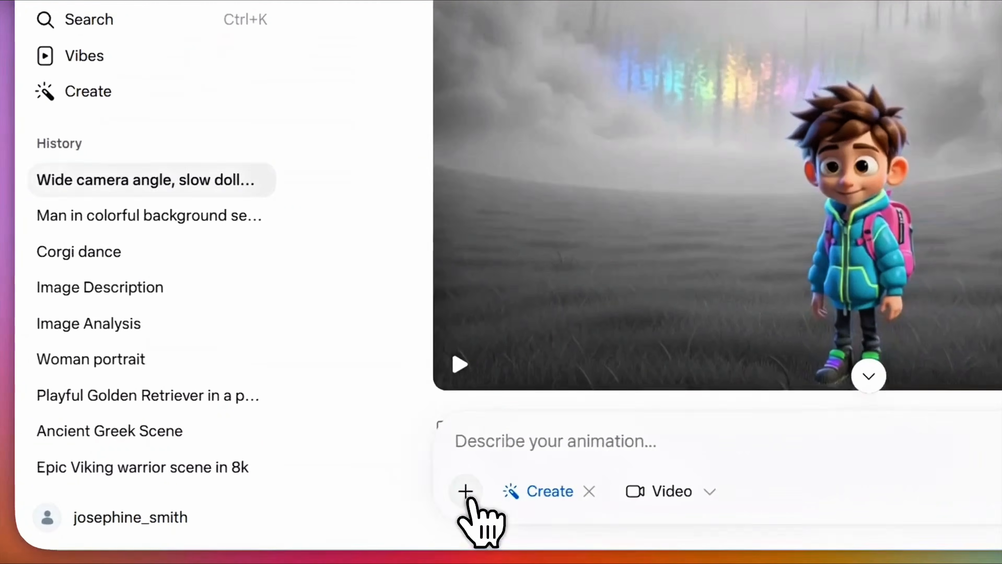
{"action": "left_click", "coordinate": [342, 489]}
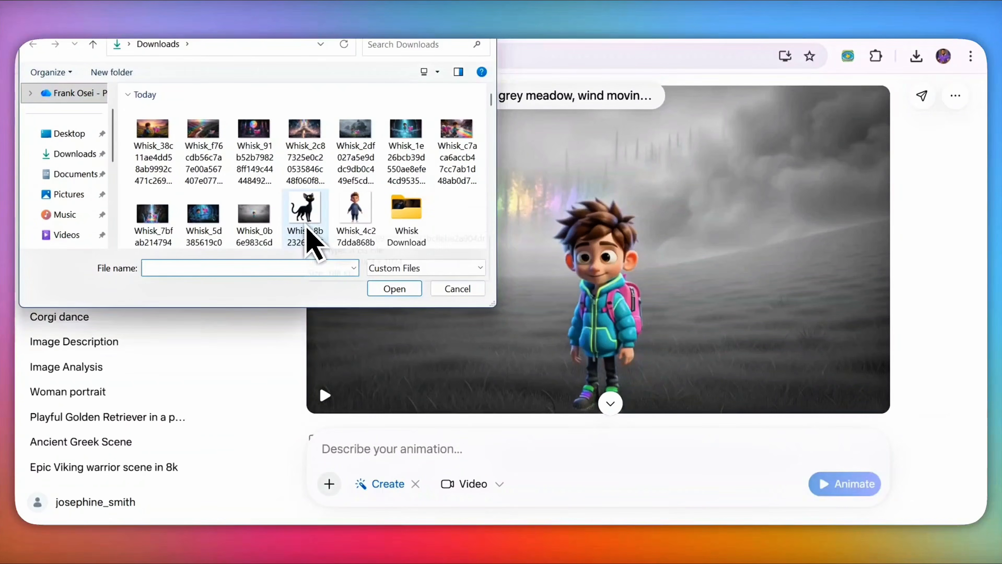
Step: Attach the Whisk mushroom-forest boy-and-fox image and copy the fox-hops-down prompt from ChatGPT
{"action": "left_click", "coordinate": [213, 224]}
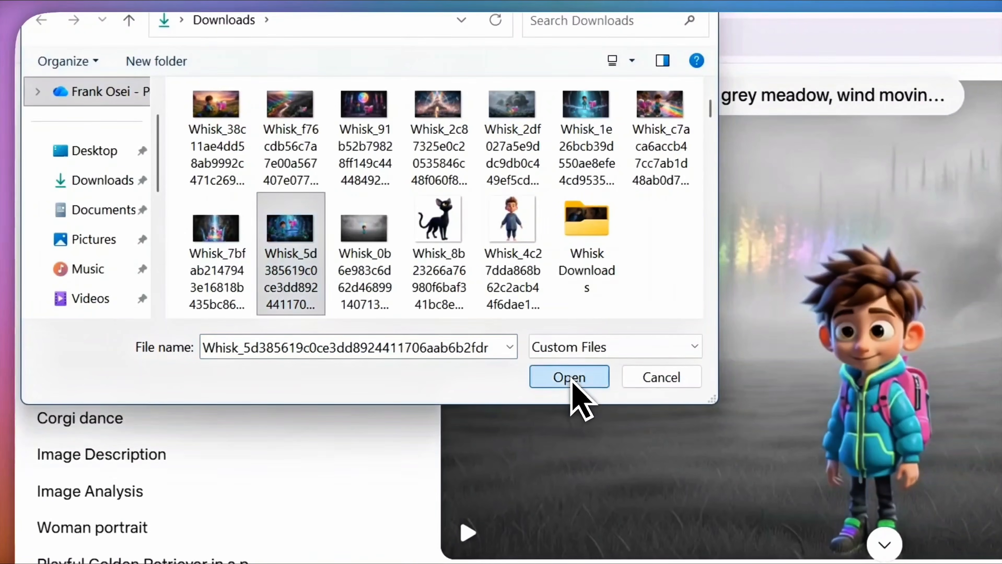
{"action": "left_click", "coordinate": [572, 381]}
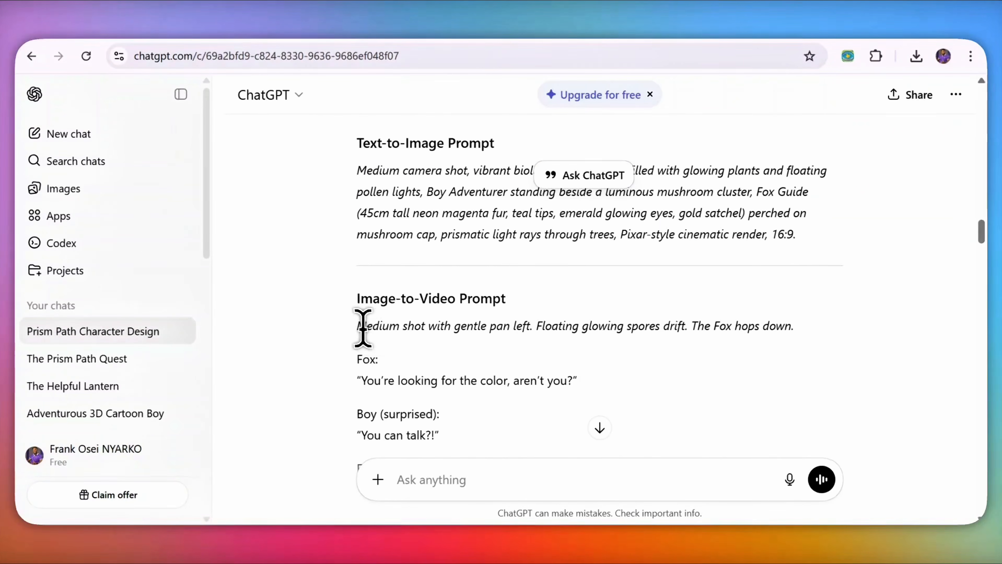
{"action": "left_click_drag", "start_coordinate": [358, 327], "coordinate": [797, 328]}
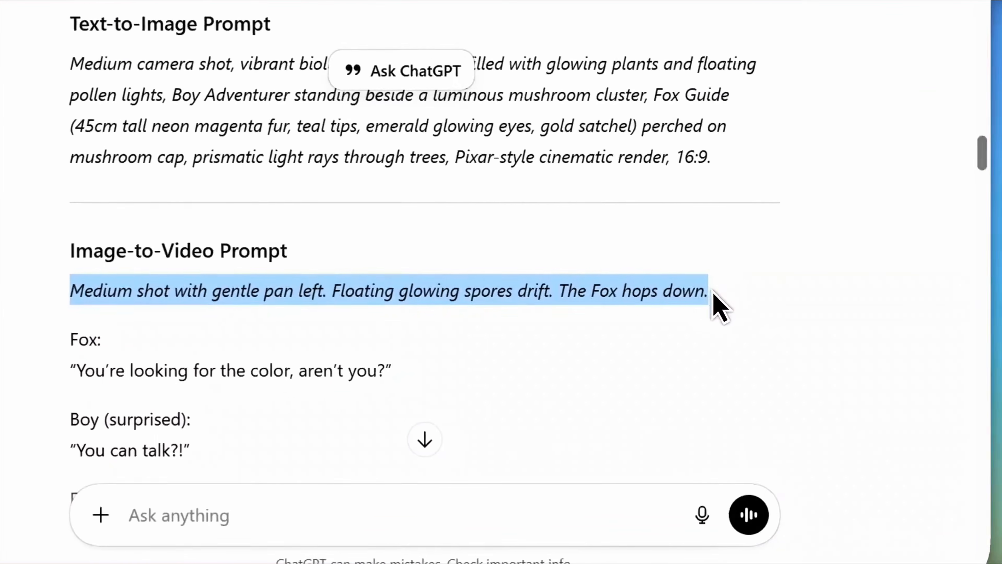
{"action": "right_click", "coordinate": [664, 300]}
{"action": "left_click", "coordinate": [598, 323]}
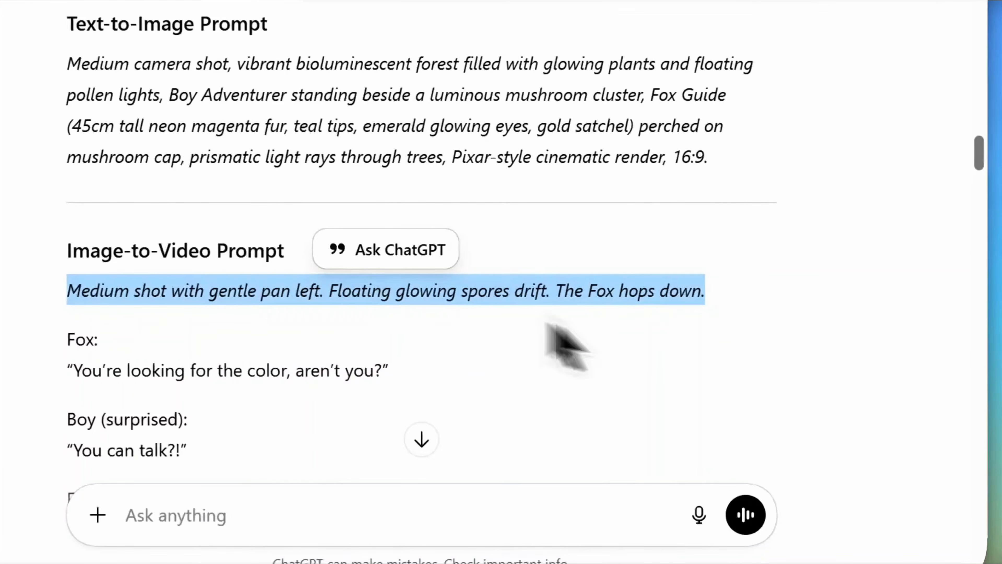
{"action": "left_click", "coordinate": [592, 2]}
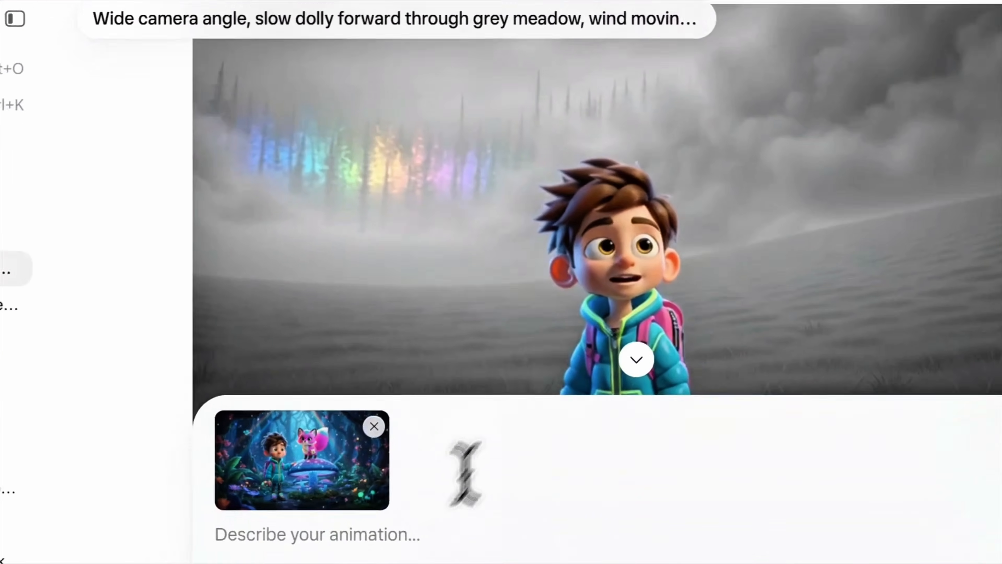
Step: Paste the fox-hops-down prompt into Meta AI and generate the Scene 2 video
{"action": "left_click", "coordinate": [403, 458]}
{"action": "key", "text": "ctrl+v"}
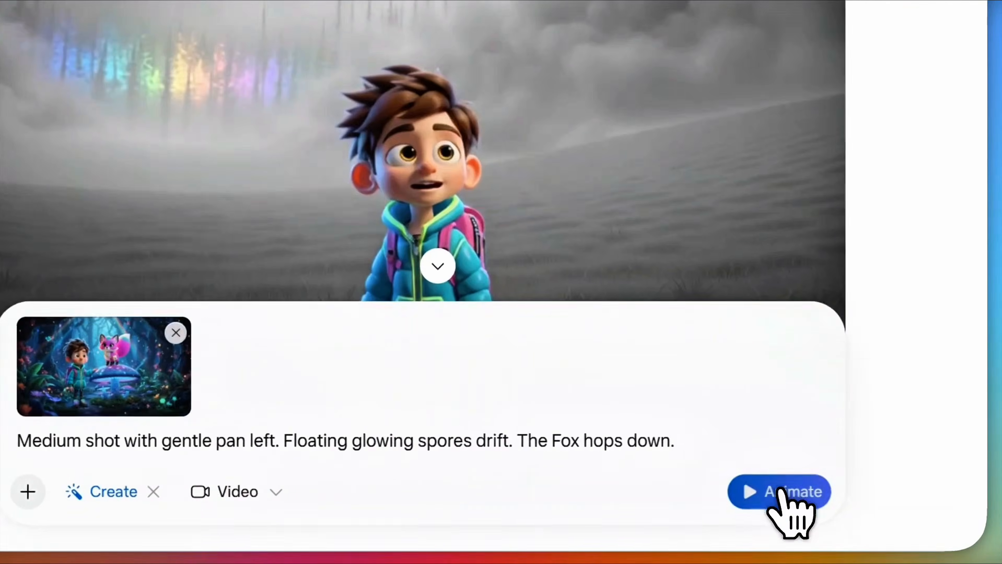
{"action": "left_click", "coordinate": [989, 493]}
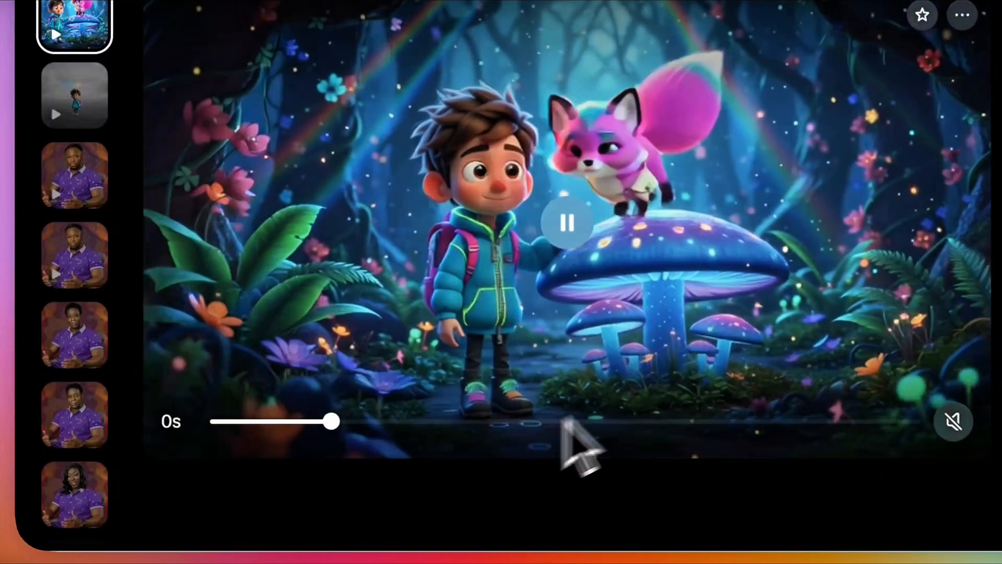
Step: Play and scrub the boy-and-fox clip through to 4 seconds, then close it
{"action": "left_click", "coordinate": [641, 350]}
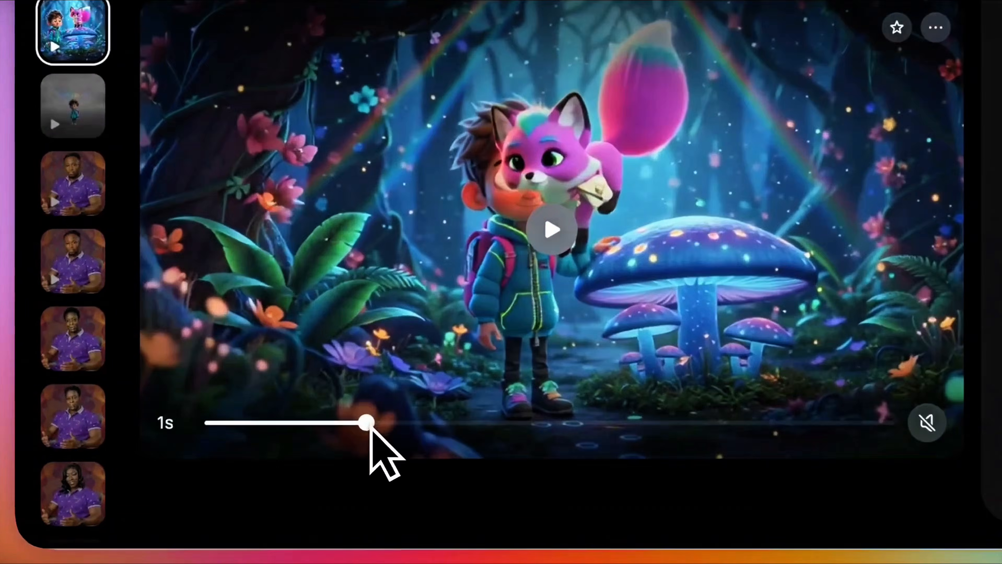
{"action": "left_click_drag", "start_coordinate": [263, 438], "coordinate": [465, 445]}
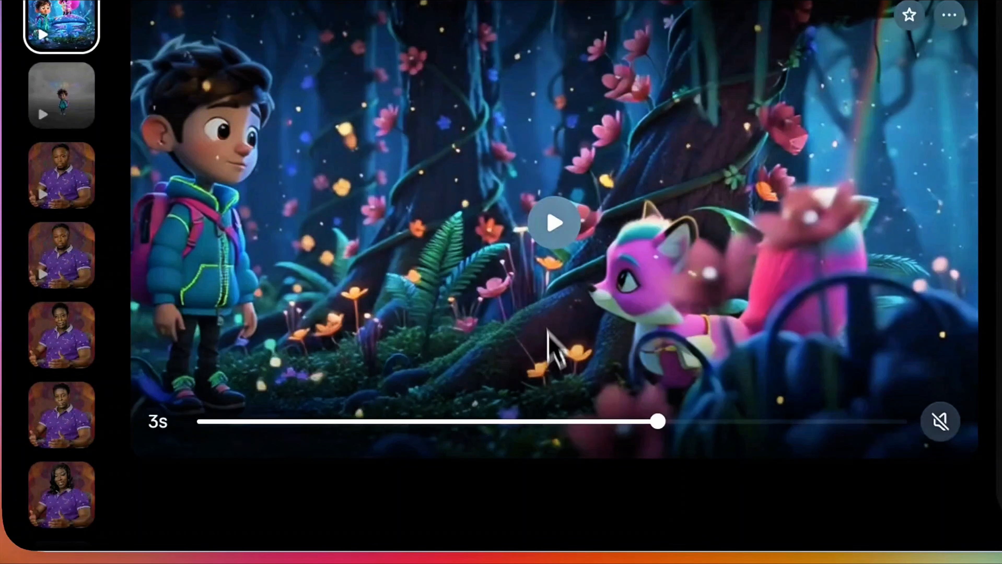
{"action": "left_click", "coordinate": [554, 229]}
{"action": "left_click_drag", "start_coordinate": [681, 422], "coordinate": [771, 447]}
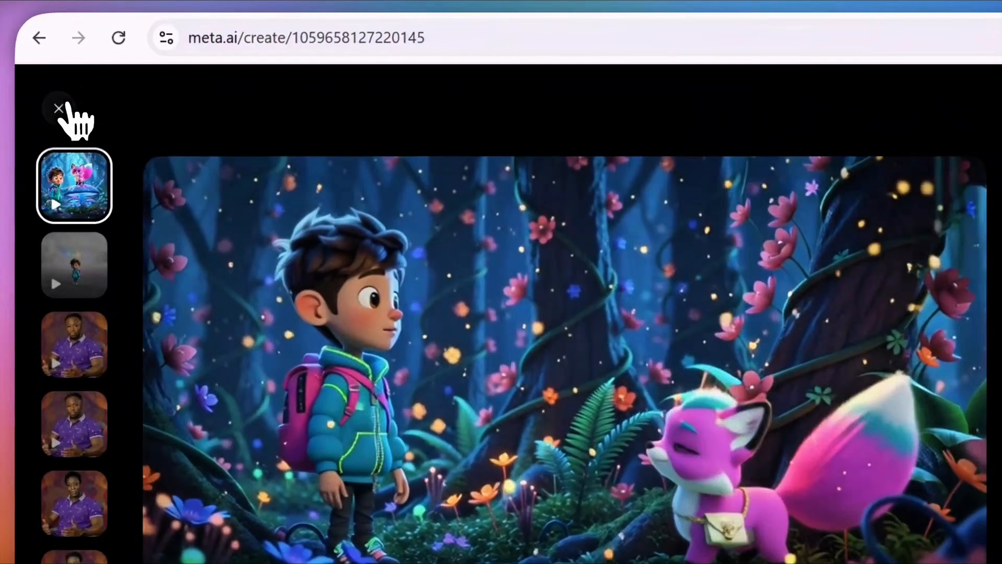
{"action": "left_click", "coordinate": [45, 105]}
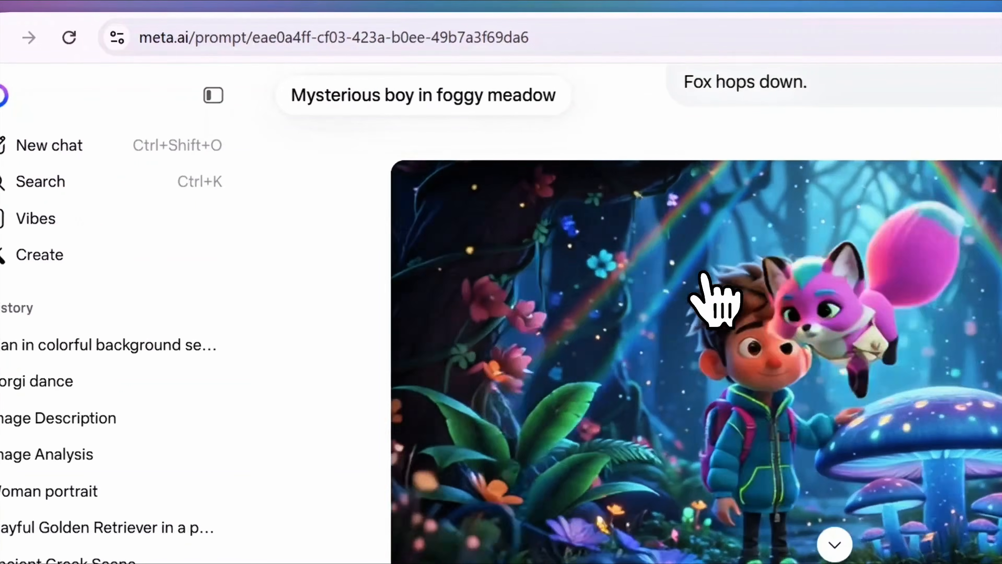
Step: In Grok's Behavior settings, toggle Enable Automatic Video Generation on and back off
{"action": "left_click", "coordinate": [632, 0]}
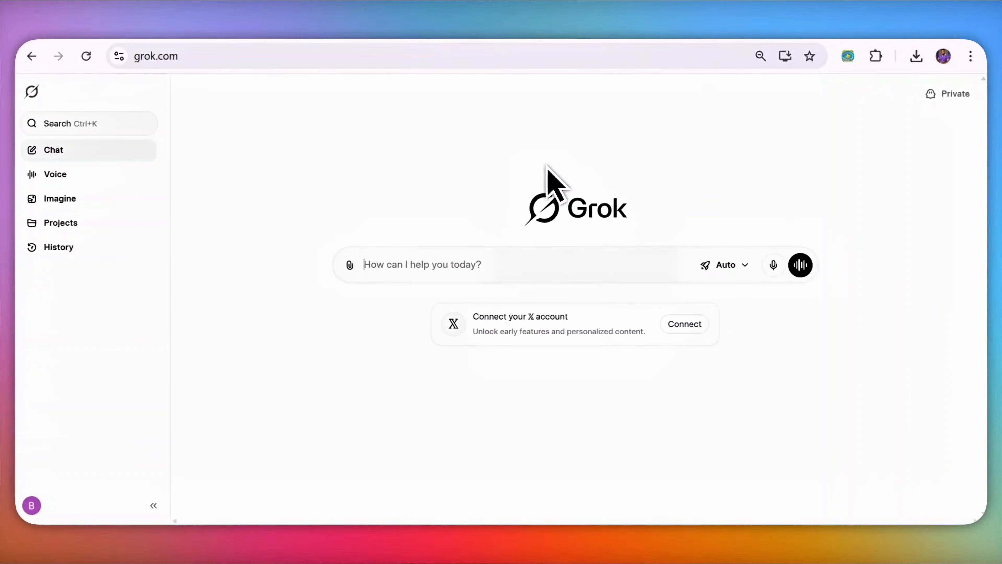
{"action": "left_click", "coordinate": [32, 505]}
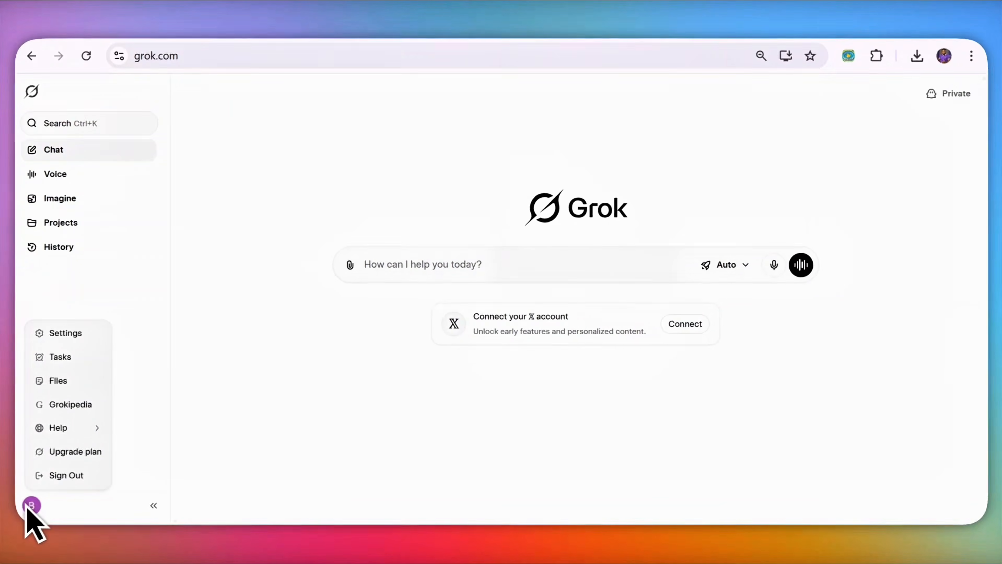
{"action": "left_click", "coordinate": [63, 333]}
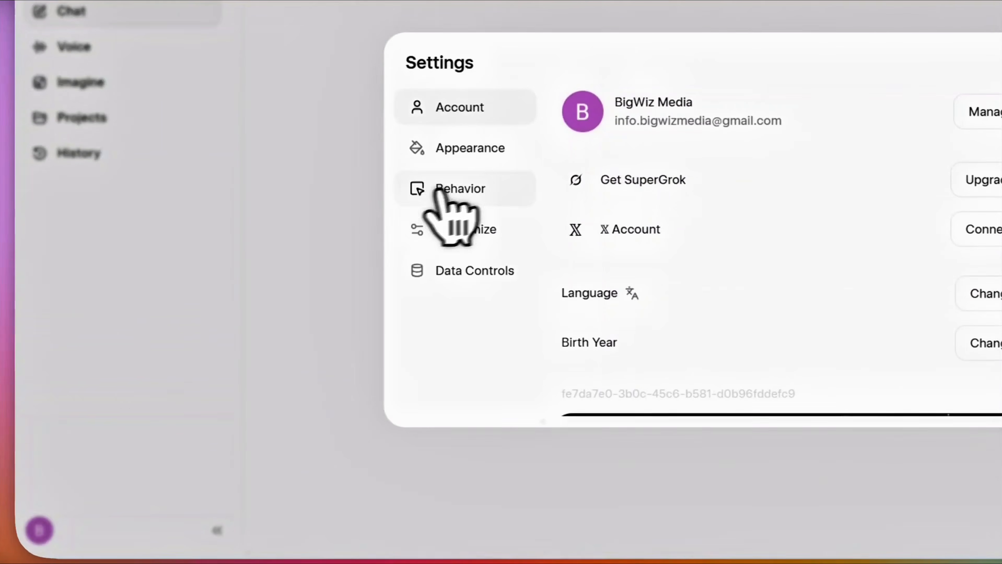
{"action": "left_click", "coordinate": [460, 189]}
{"action": "scroll", "coordinate": [596, 257], "scroll_direction": "down", "scroll_amount": 3}
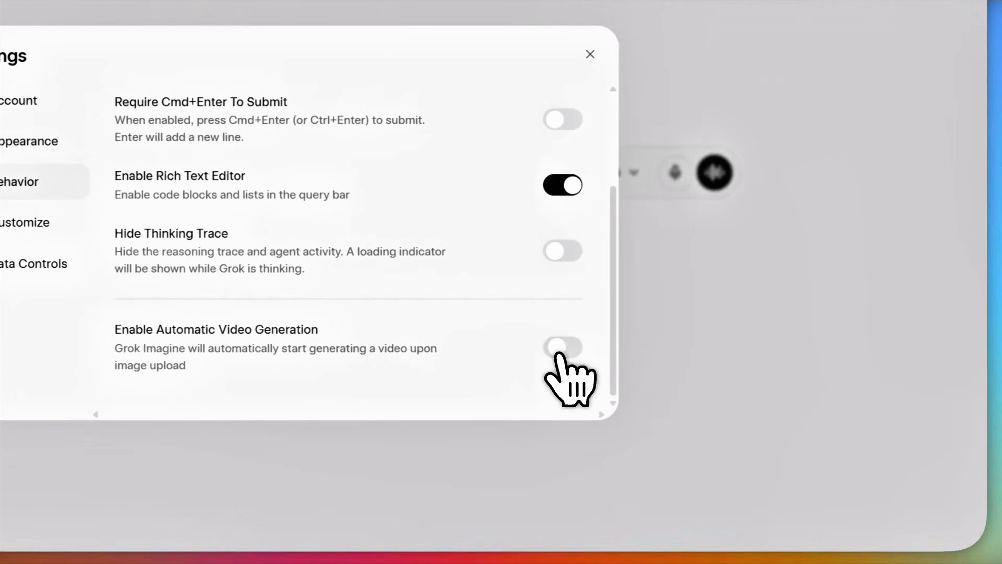
{"action": "left_click", "coordinate": [696, 385]}
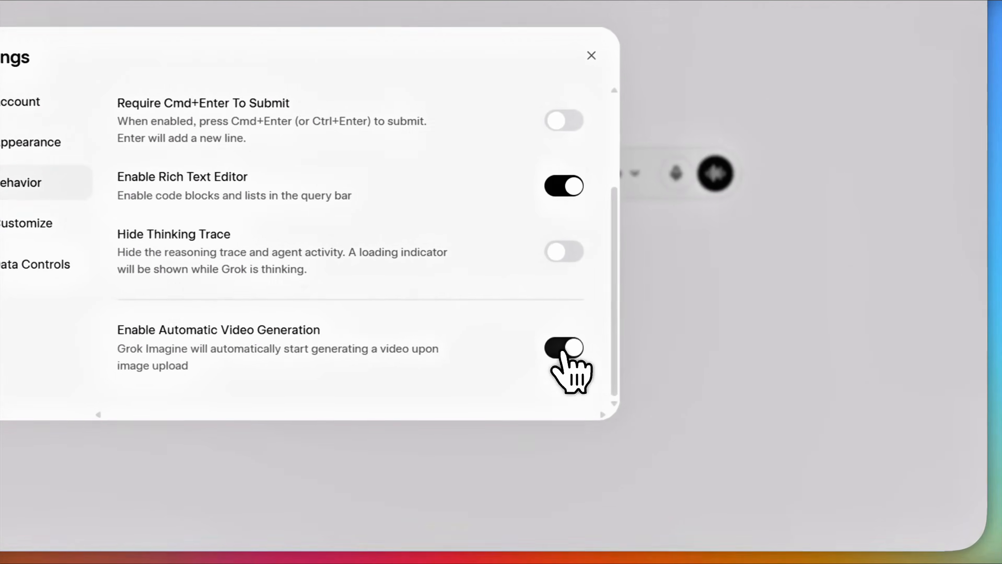
{"action": "left_click", "coordinate": [696, 386]}
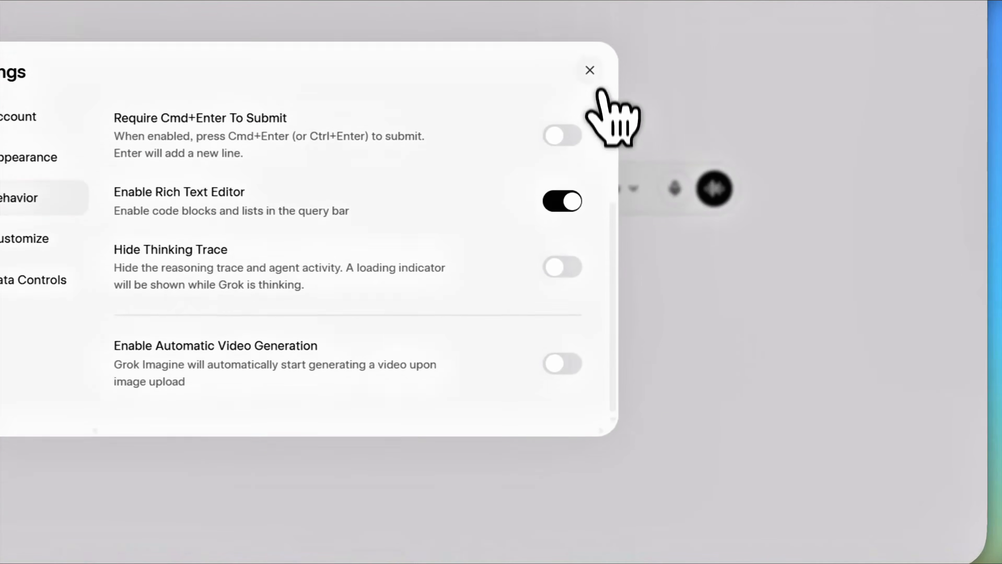
{"action": "left_click", "coordinate": [594, 84]}
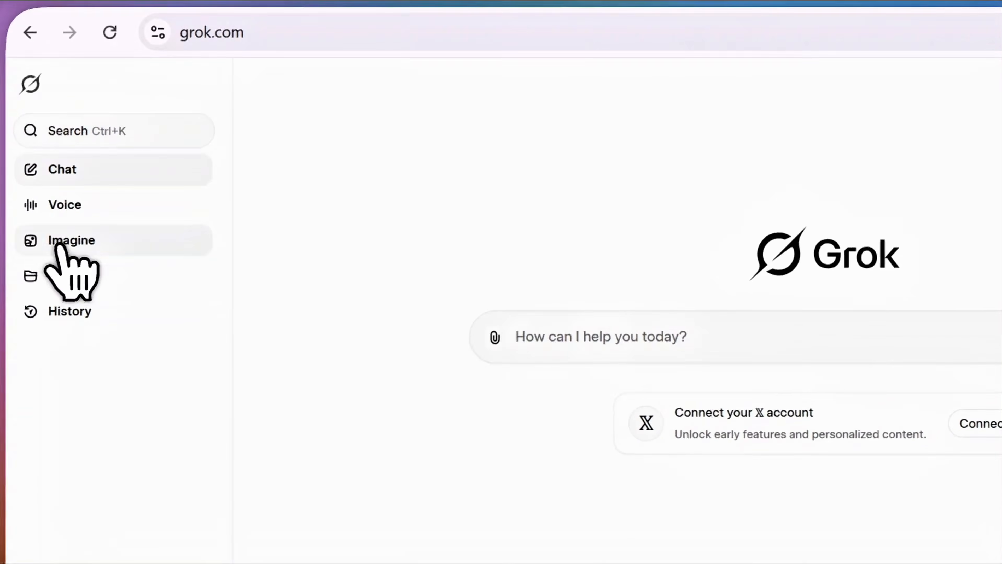
Step: Load the foggy grey-meadow boy image into Grok Imagine's Animate Image
{"action": "left_click", "coordinate": [80, 247]}
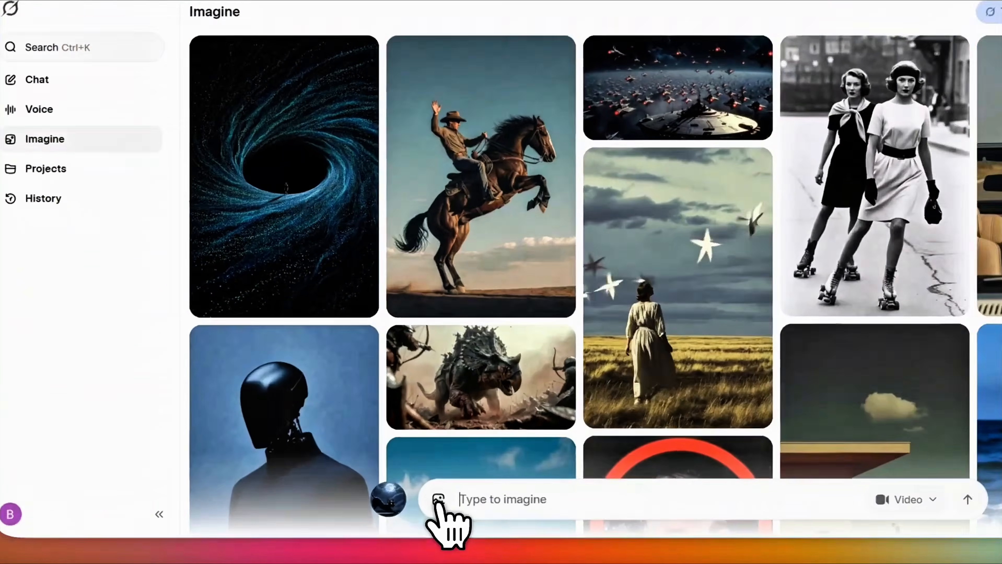
{"action": "left_click", "coordinate": [382, 495]}
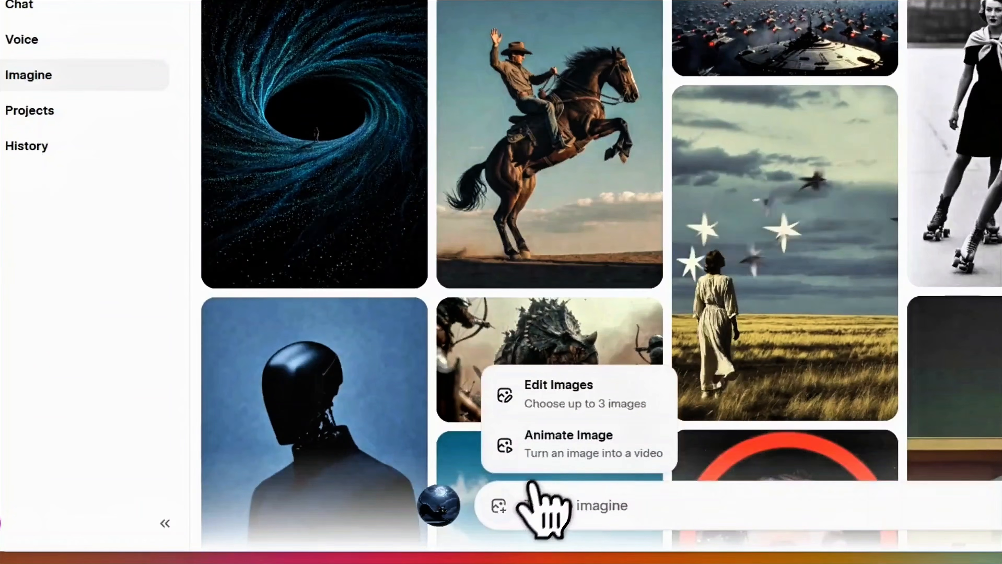
{"action": "left_click", "coordinate": [543, 451]}
{"action": "left_click", "coordinate": [310, 71]}
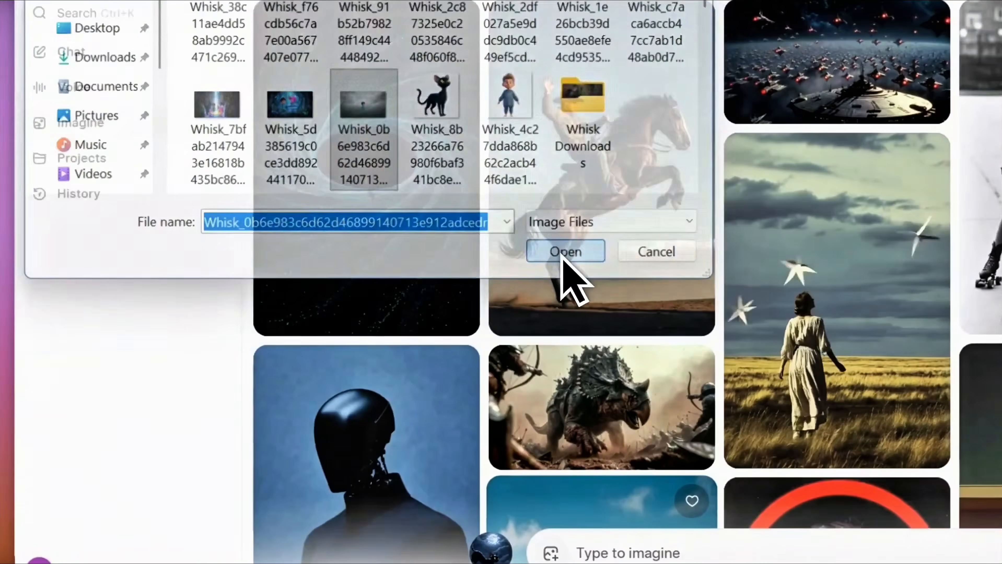
{"action": "left_click", "coordinate": [560, 252]}
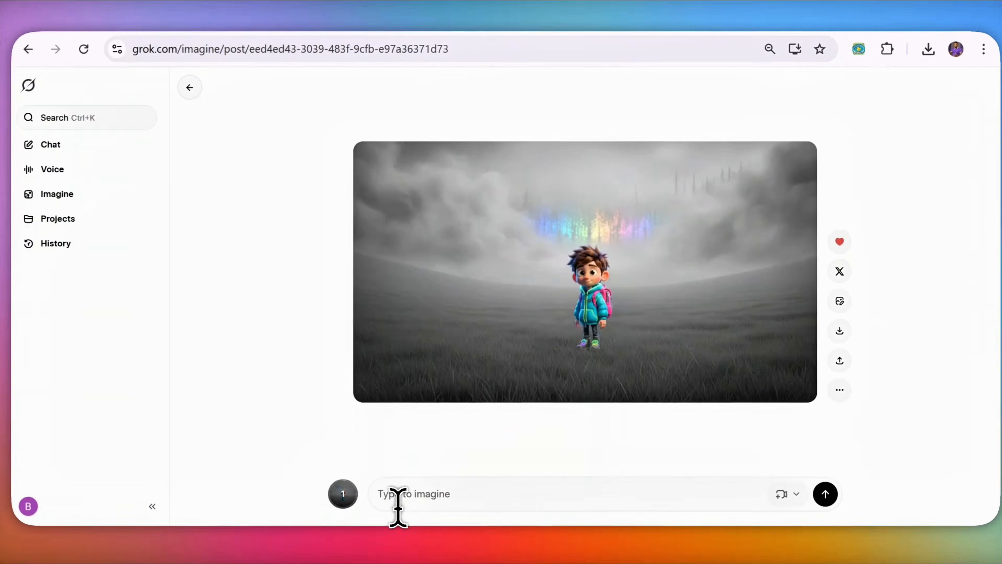
Step: Paste the wide slow dolly-forward, wind-in-grass prompt, generate the video, and pause it
{"action": "key", "text": "super+v"}
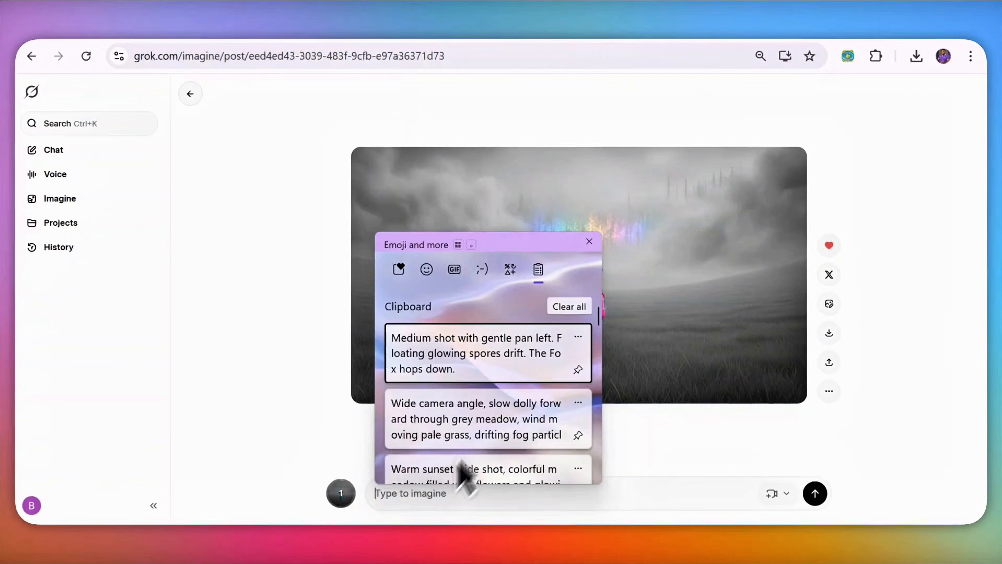
{"action": "left_click", "coordinate": [473, 390]}
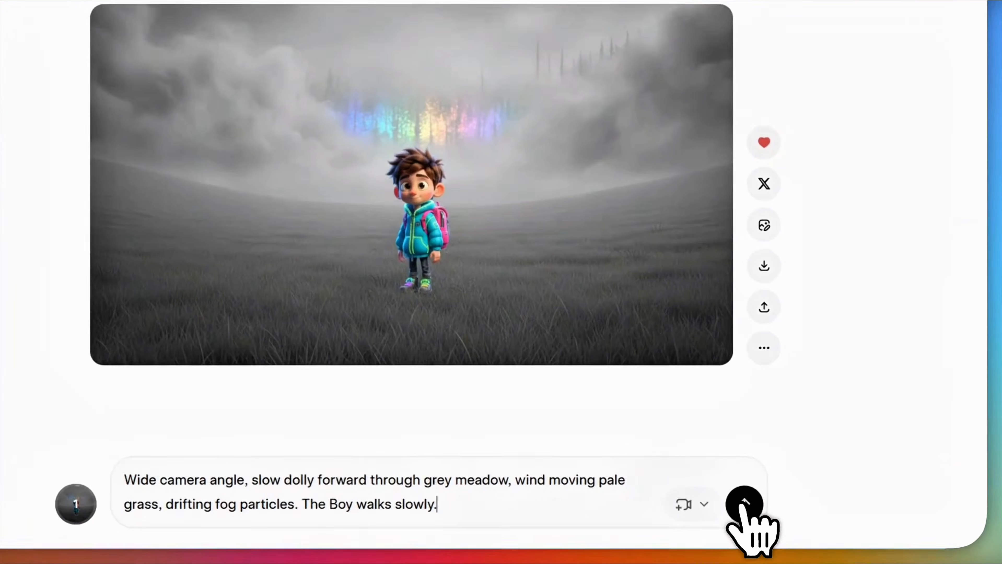
{"action": "left_click", "coordinate": [814, 494]}
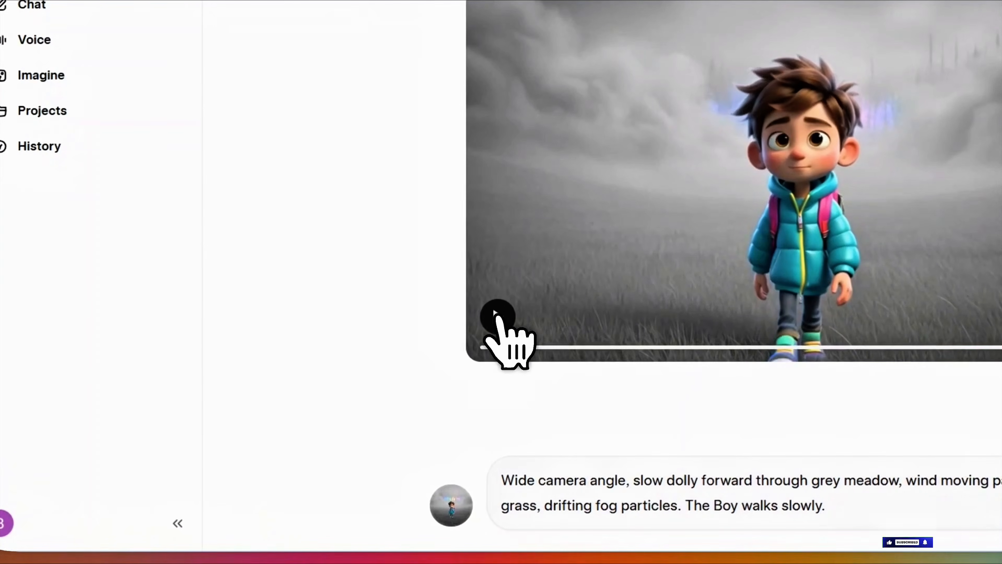
{"action": "left_click", "coordinate": [373, 364]}
Step: Load the Whisk_5d… mushroom-forest boy-and-fox image into Grok Imagine's Animate Image, then return to ChatGPT
{"action": "left_click", "coordinate": [452, 504]}
{"action": "left_click", "coordinate": [483, 504]}
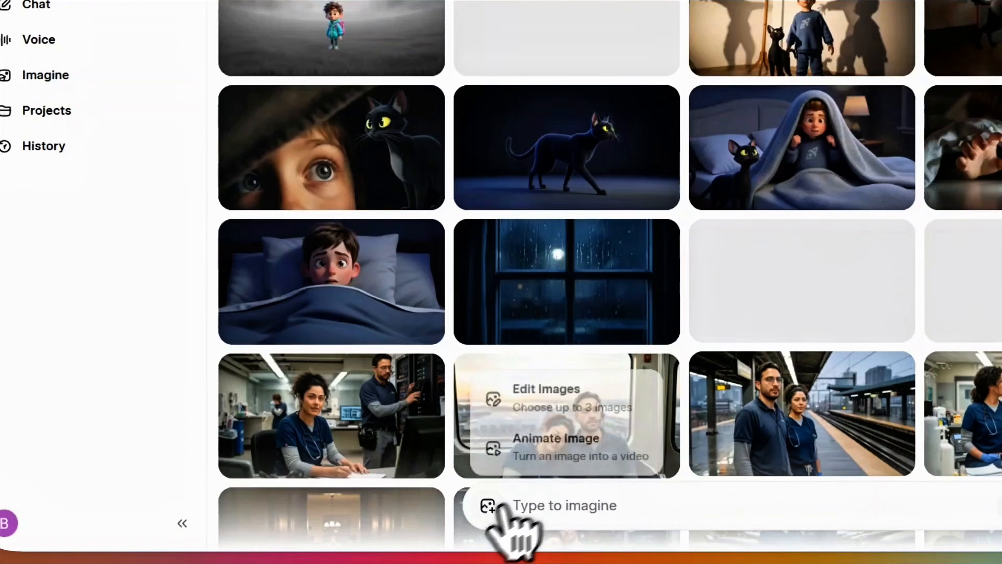
{"action": "left_click", "coordinate": [557, 452]}
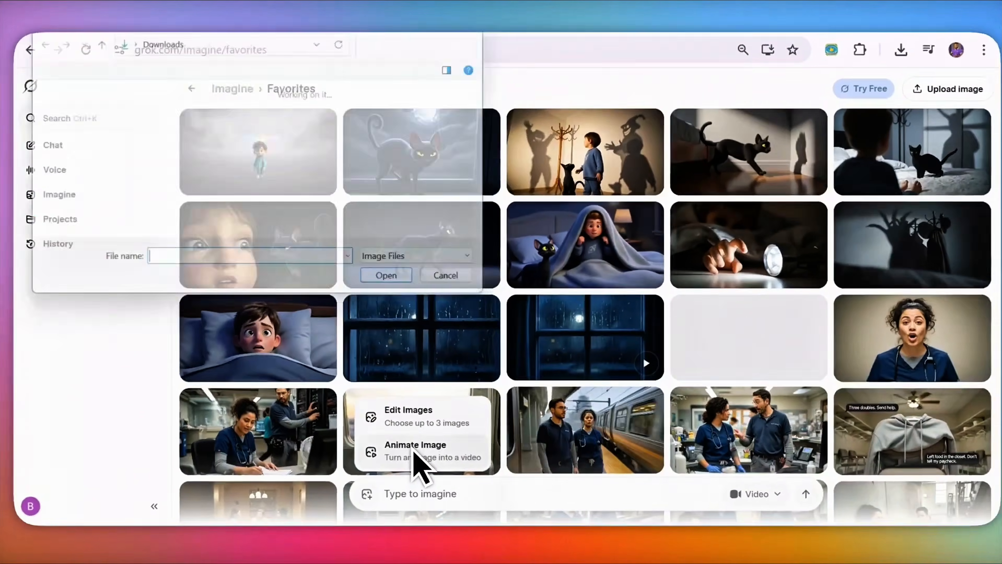
{"action": "left_click", "coordinate": [214, 217]}
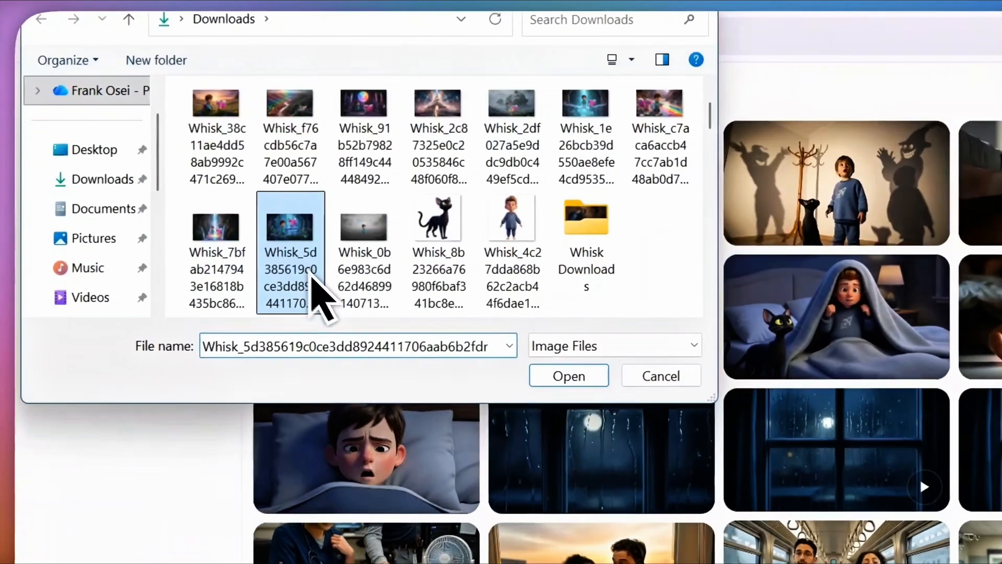
{"action": "left_click", "coordinate": [386, 275]}
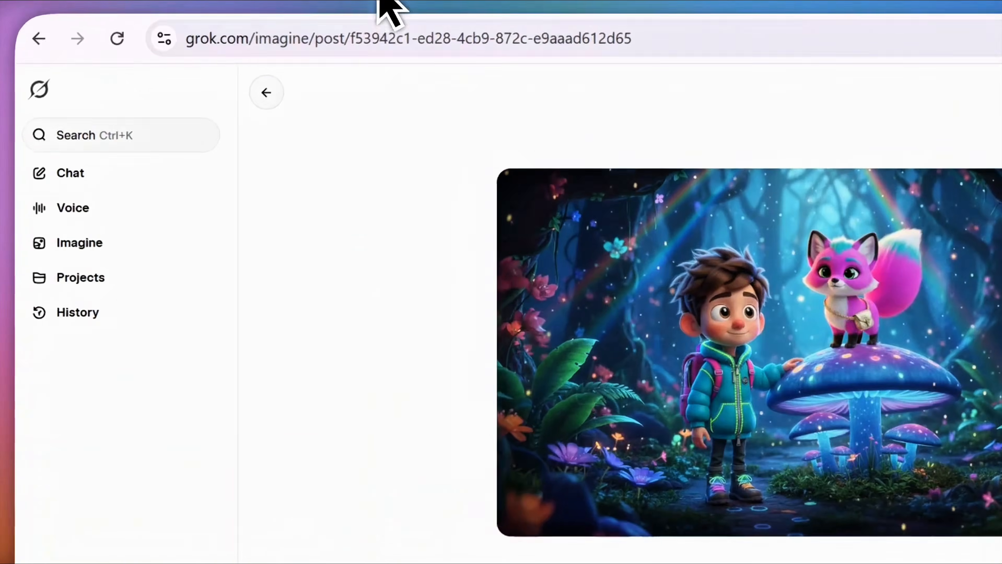
{"action": "left_click", "coordinate": [263, 25]}
Step: Copy ChatGPT's Scene 2 prompt from 'Medium shot with gentle pan left' through 'Camera tilt down as glowing trail appears.'
{"action": "scroll", "coordinate": [510, 288], "scroll_direction": "down", "scroll_amount": 4}
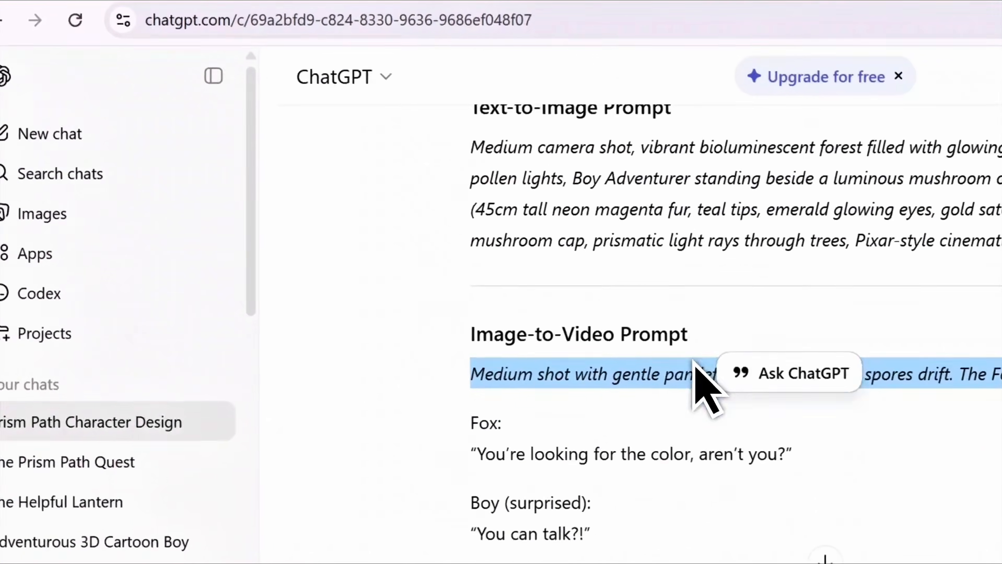
{"action": "scroll", "coordinate": [621, 331], "scroll_direction": "up", "scroll_amount": 3}
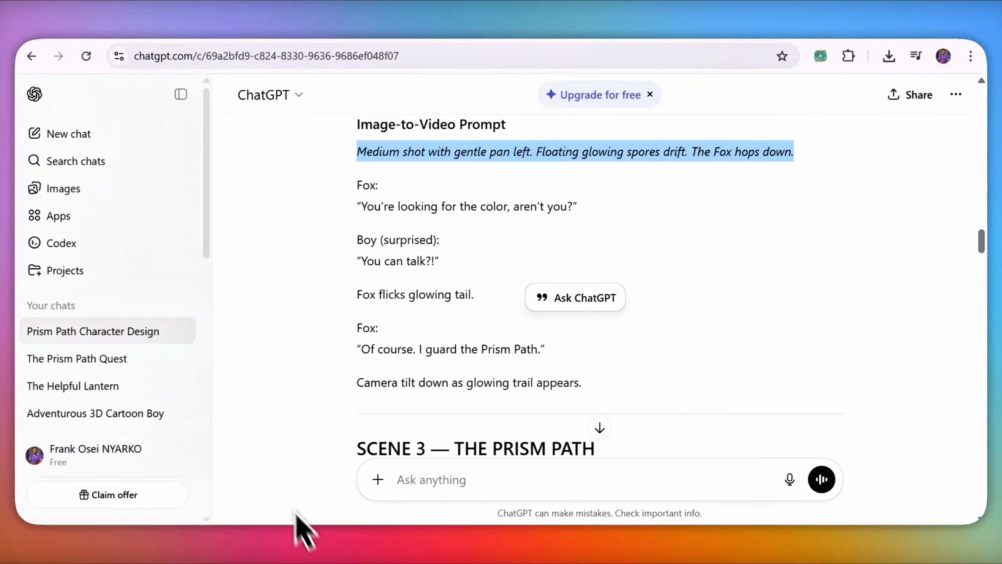
{"action": "scroll", "coordinate": [480, 253], "scroll_direction": "down", "scroll_amount": 2}
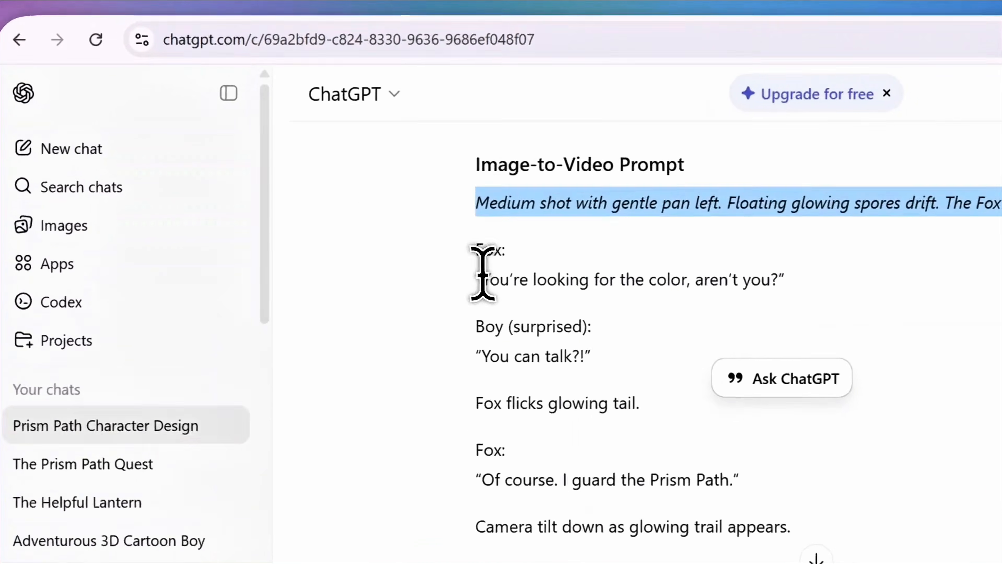
{"action": "left_click_drag", "start_coordinate": [359, 227], "coordinate": [590, 236]}
{"action": "left_click", "coordinate": [722, 295]}
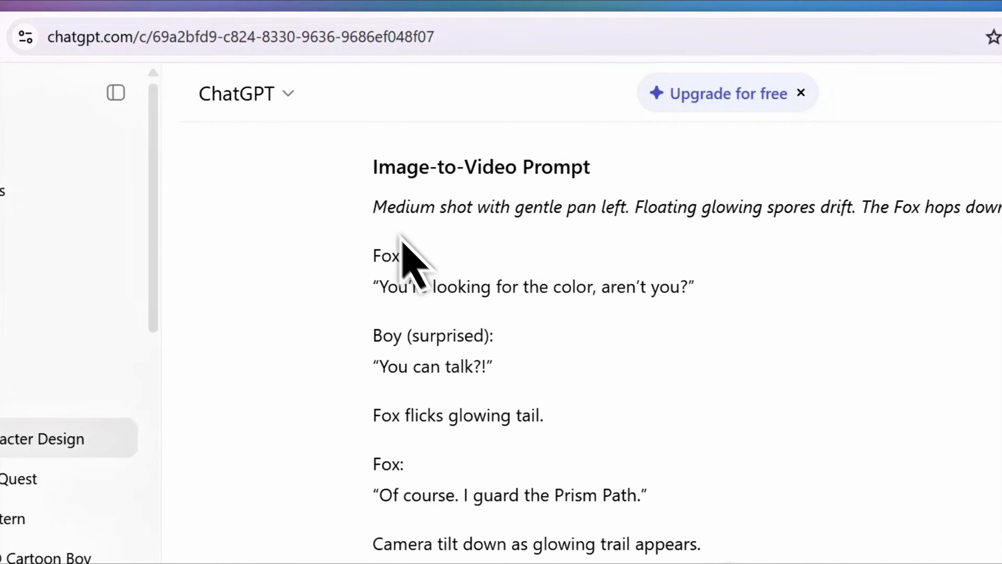
{"action": "left_click_drag", "start_coordinate": [459, 274], "coordinate": [701, 549]}
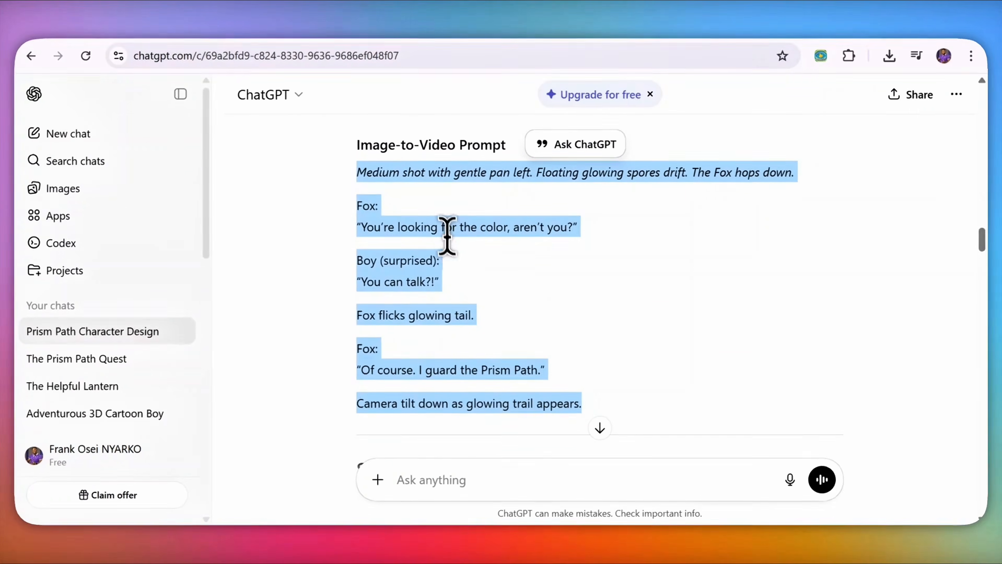
{"action": "right_click", "coordinate": [453, 234]}
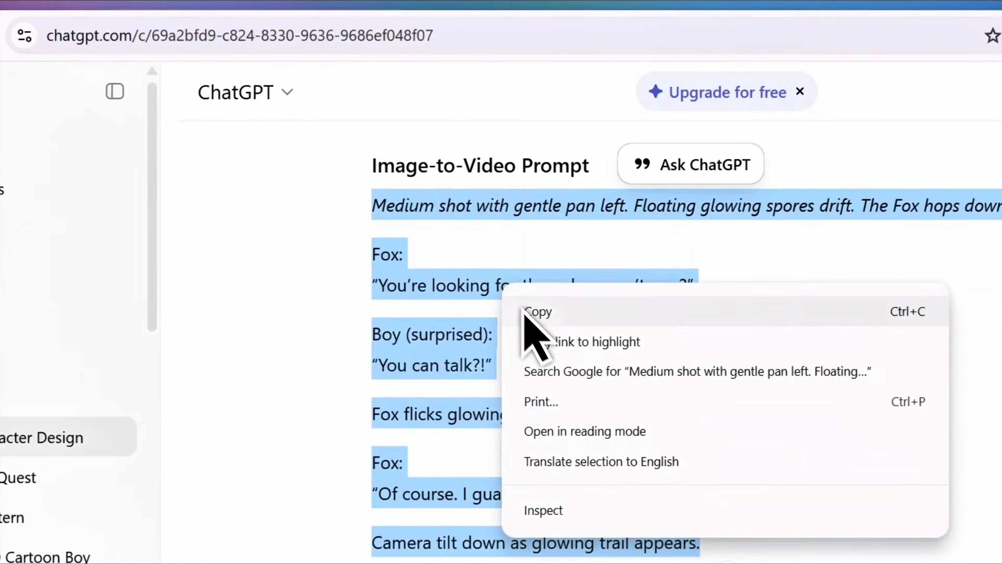
{"action": "left_click", "coordinate": [463, 246]}
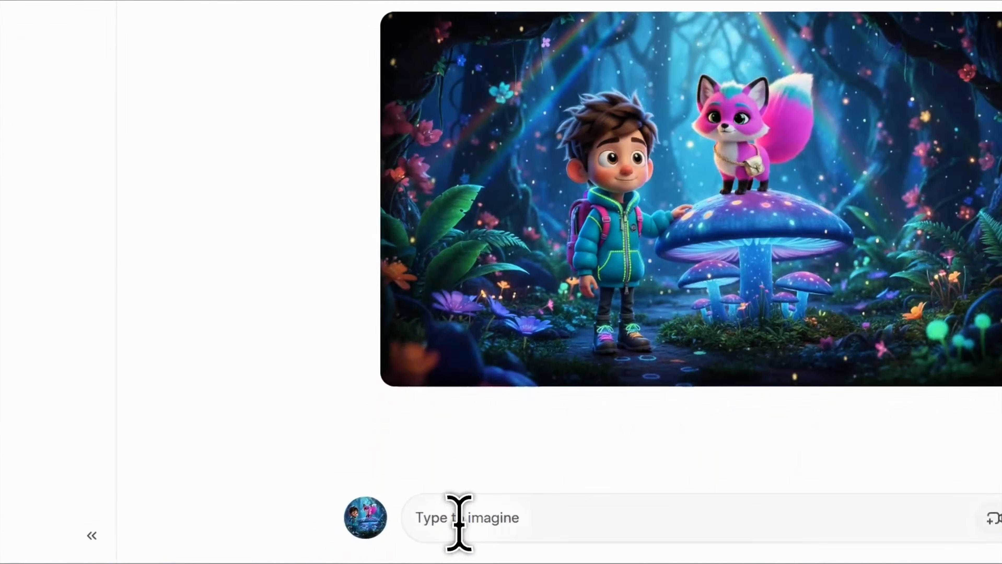
Step: Paste the Scene 2 prompt with dialogue into Grok Imagine and generate the mushroom-forest video
{"action": "left_click", "coordinate": [459, 517]}
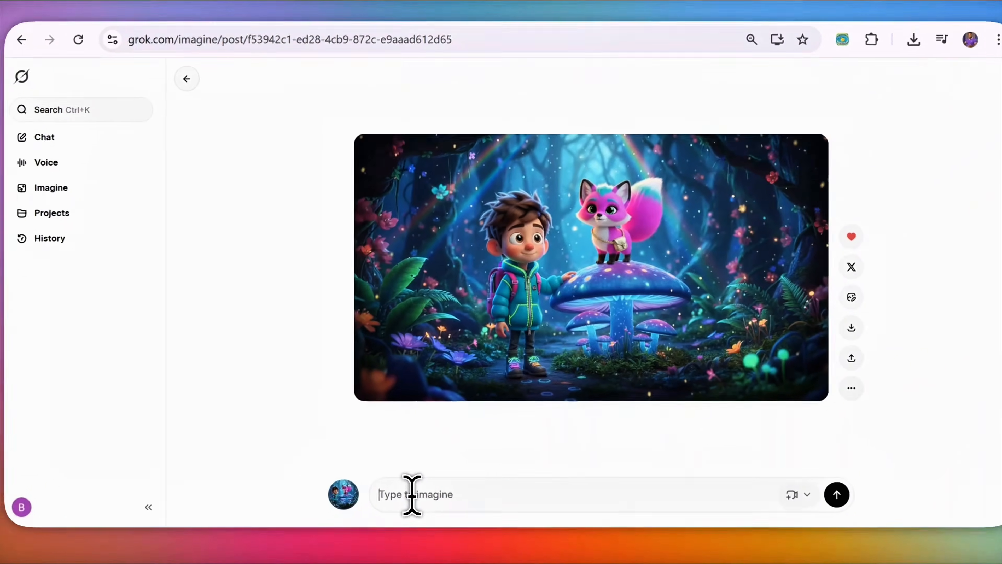
{"action": "key", "text": "ctrl+v"}
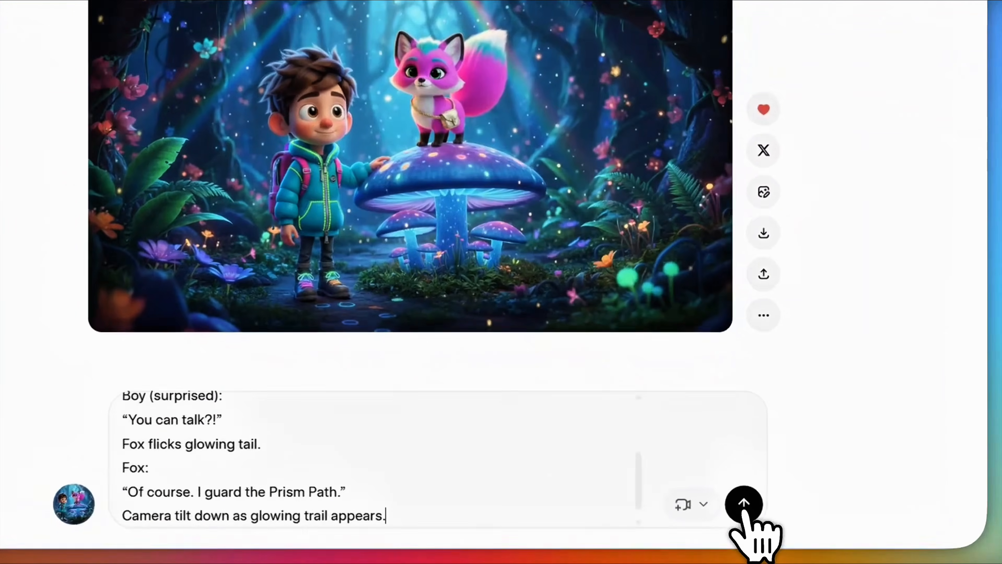
{"action": "left_click", "coordinate": [818, 496]}
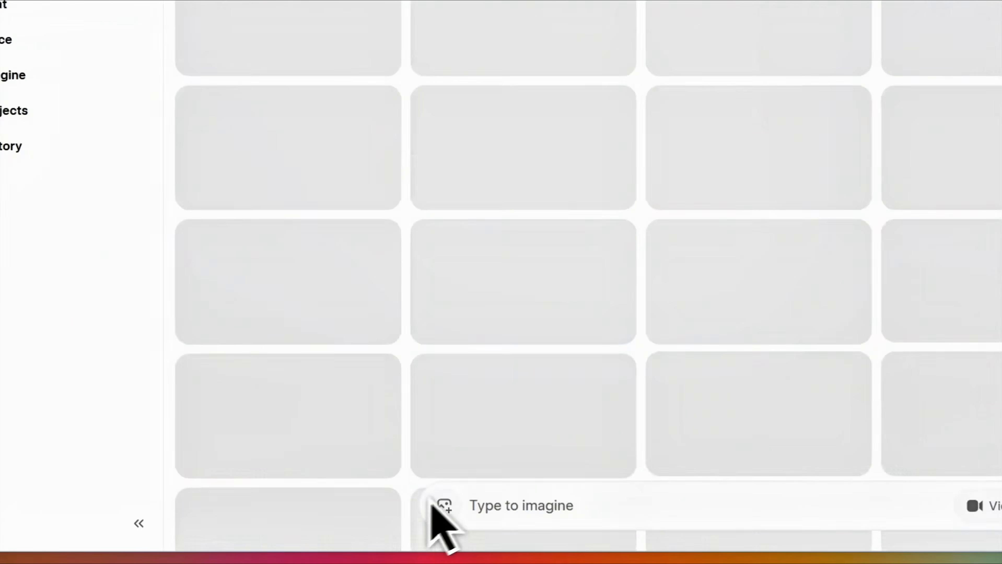
Step: Upload the prism-path boy-and-fox image and select ChatGPT's Image-to-Video prompt
{"action": "double_click", "coordinate": [196, 229]}
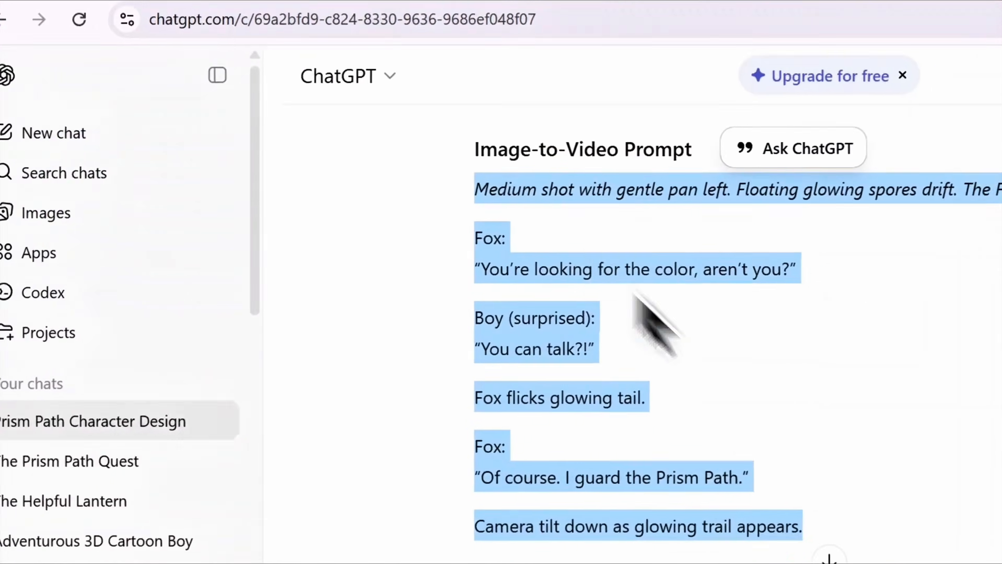
{"action": "scroll", "coordinate": [596, 335], "scroll_direction": "down", "scroll_amount": 6}
{"action": "scroll", "coordinate": [590, 321], "scroll_direction": "down", "scroll_amount": 3}
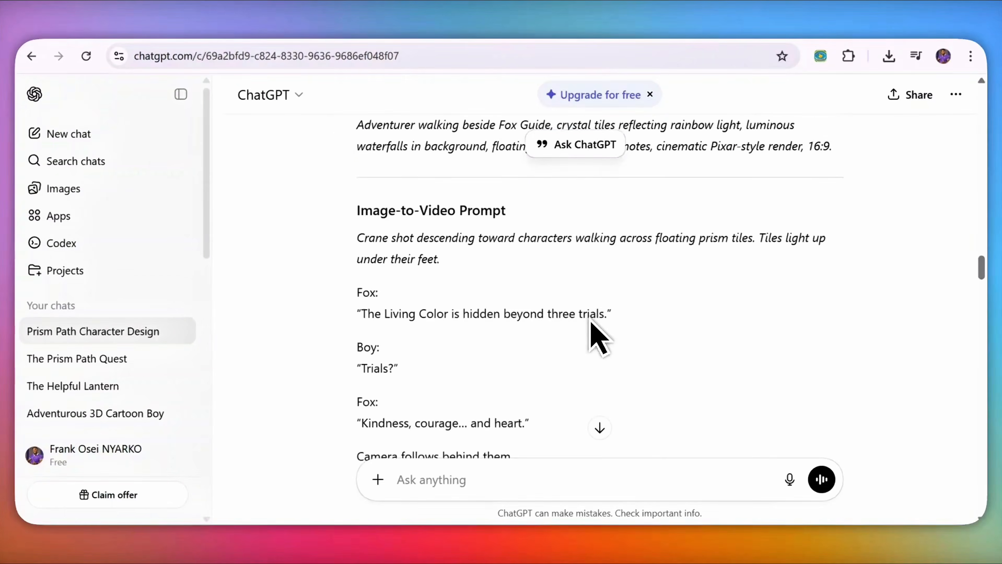
{"action": "left_click_drag", "start_coordinate": [357, 204], "coordinate": [558, 438]}
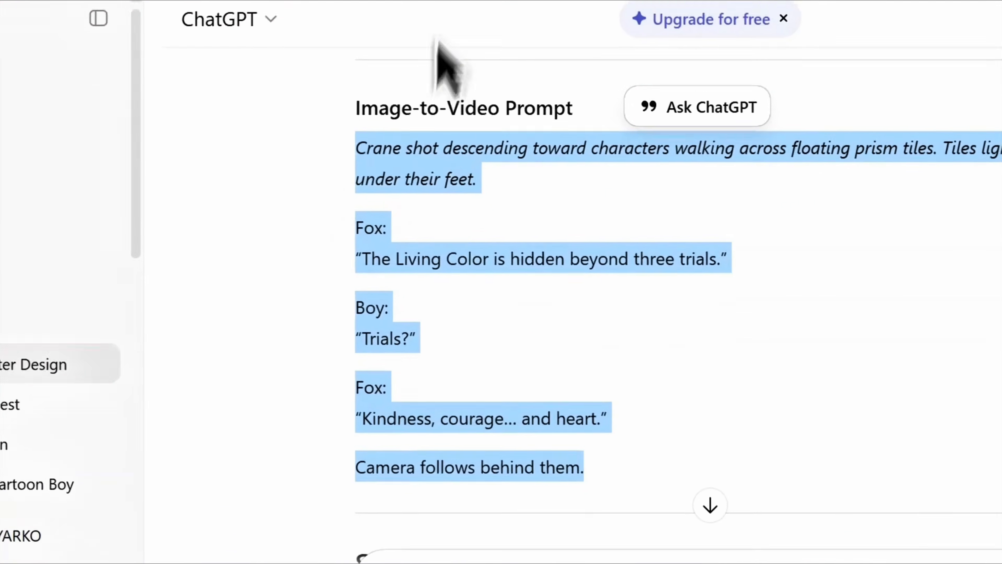
{"action": "left_click", "coordinate": [506, 1]}
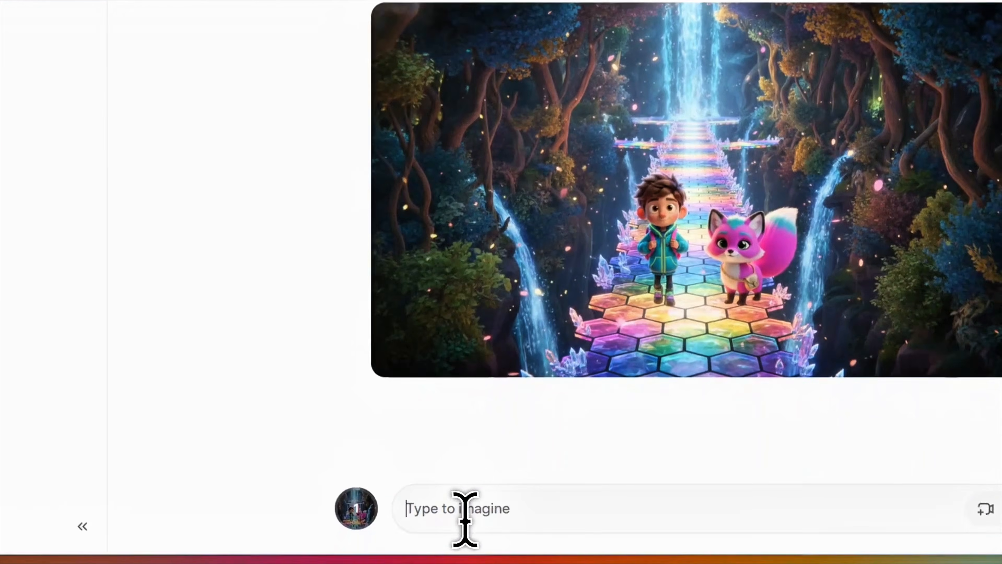
Step: Generate the prism-path video from the pasted crane-shot prompt with Fox and Boy dialogue, then go back to Favorites
{"action": "left_click", "coordinate": [466, 518]}
{"action": "key", "text": "ctrl+v"}
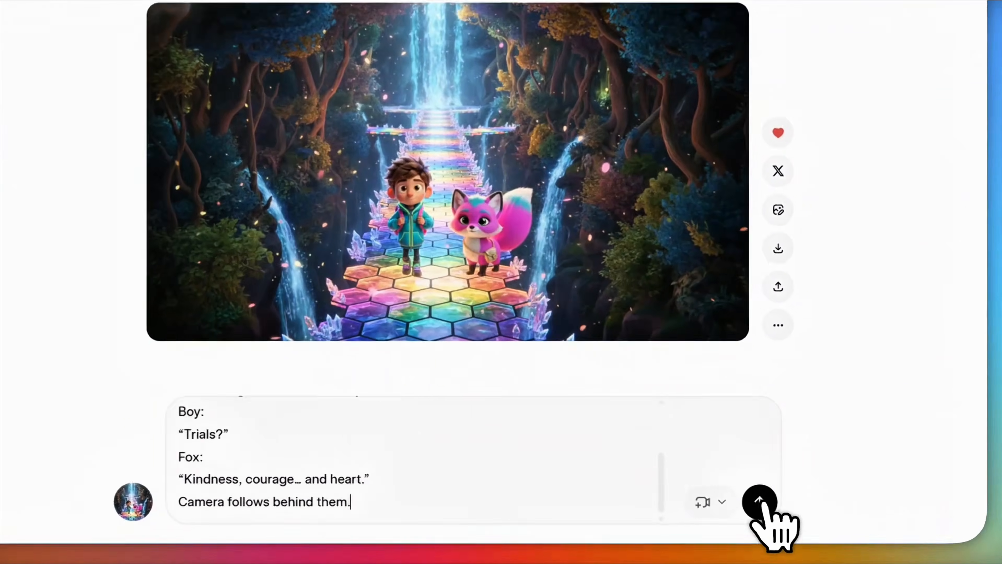
{"action": "left_click", "coordinate": [832, 494]}
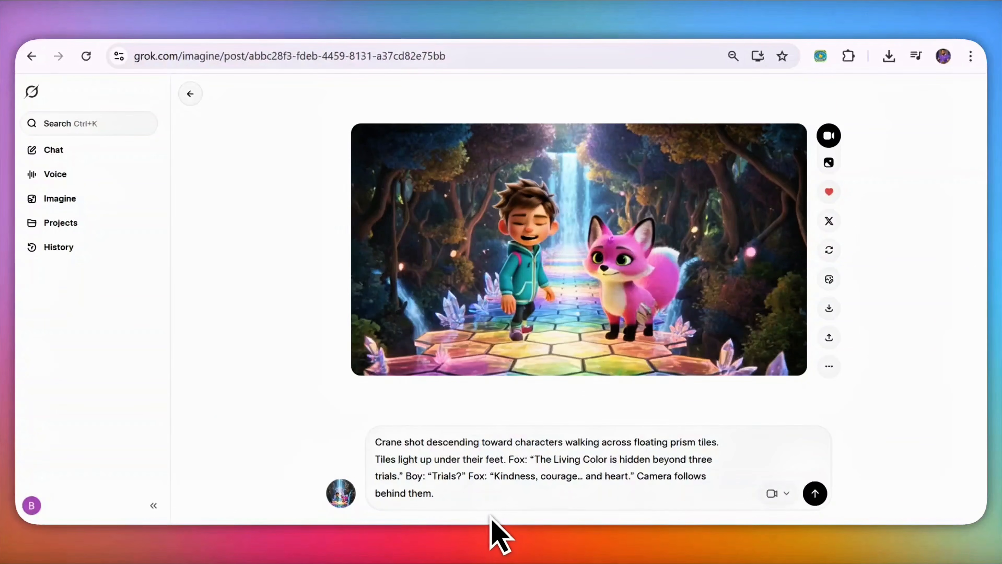
{"action": "key", "text": "alt+Left"}
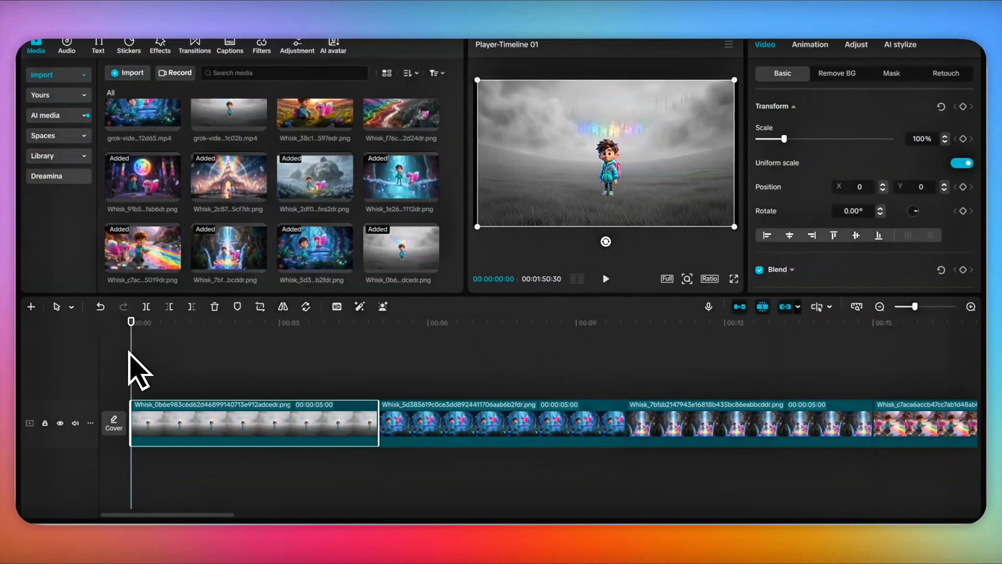
Step: Play the grok clips timeline, select the first clip, and show the Transitions library
{"action": "key", "text": "space"}
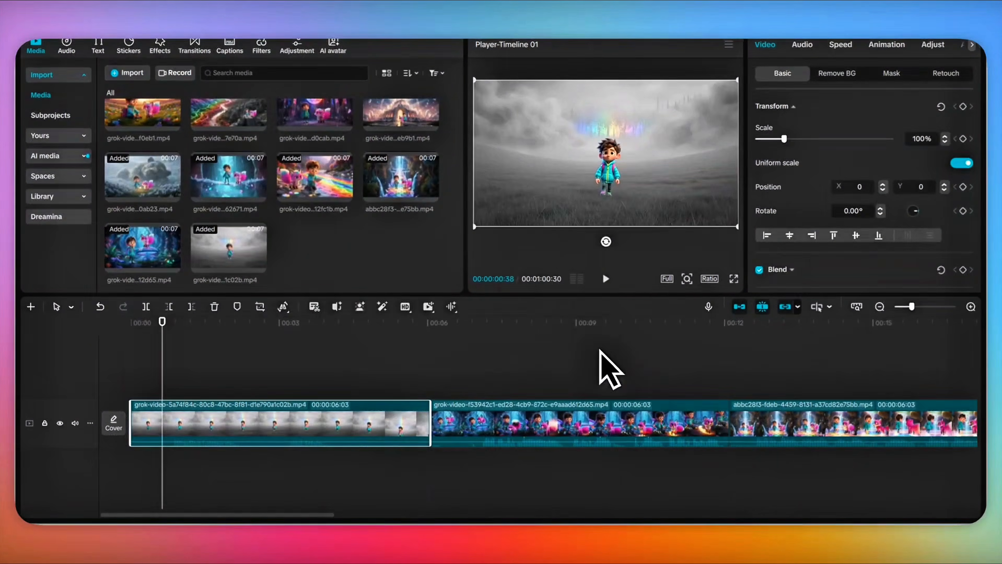
{"action": "left_click", "coordinate": [604, 278]}
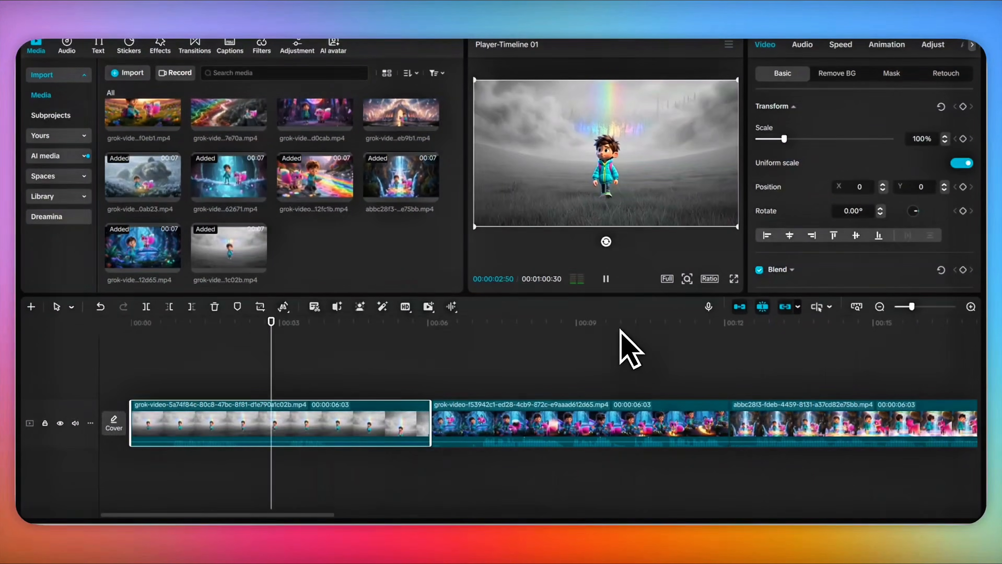
{"action": "left_click", "coordinate": [501, 279]}
{"action": "left_click", "coordinate": [259, 534]}
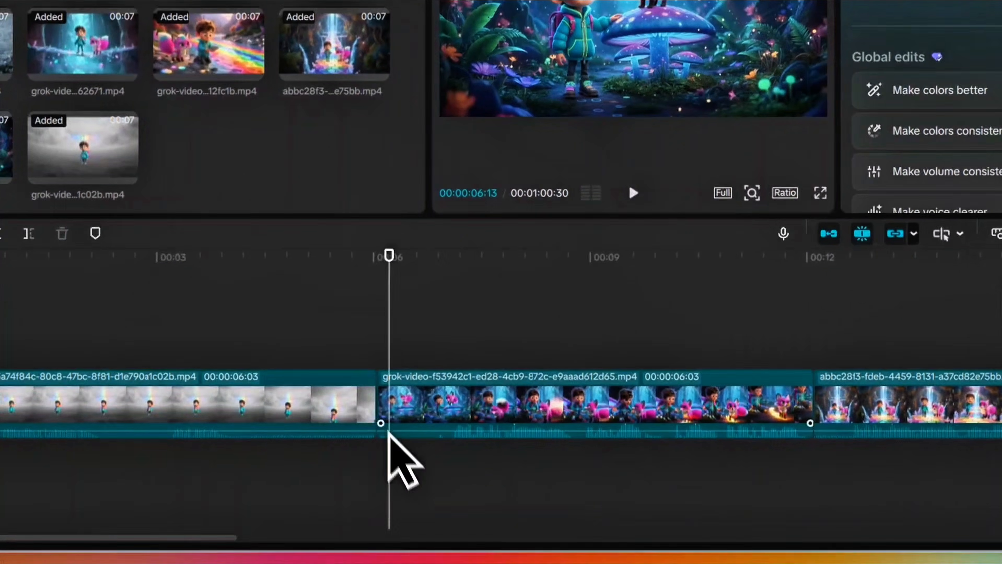
{"action": "left_click", "coordinate": [239, 501]}
{"action": "left_click", "coordinate": [268, 12]}
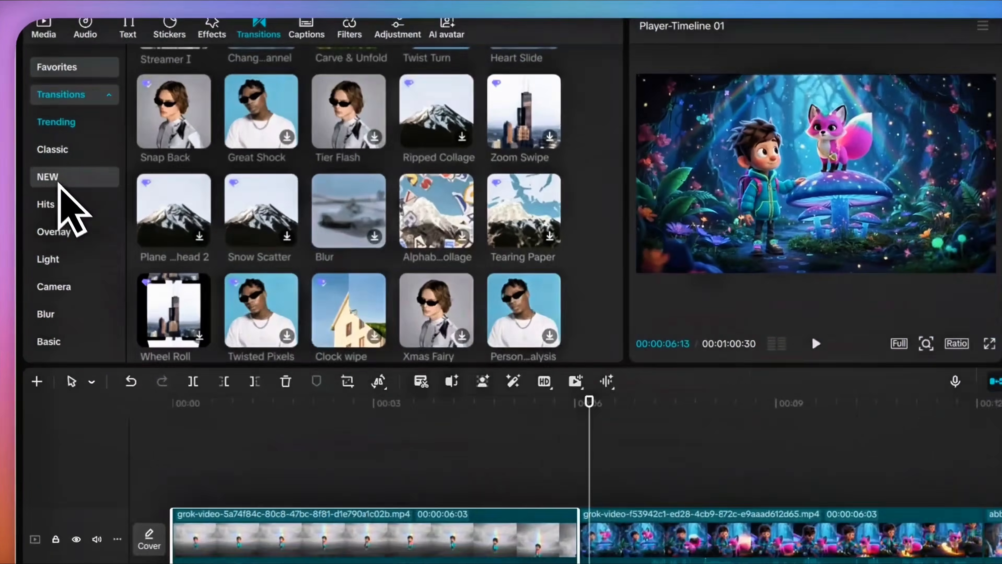
Step: Add the Classic Mix transition between the first two clips, accepting the duplicate-frames prompt
{"action": "left_click", "coordinate": [39, 156]}
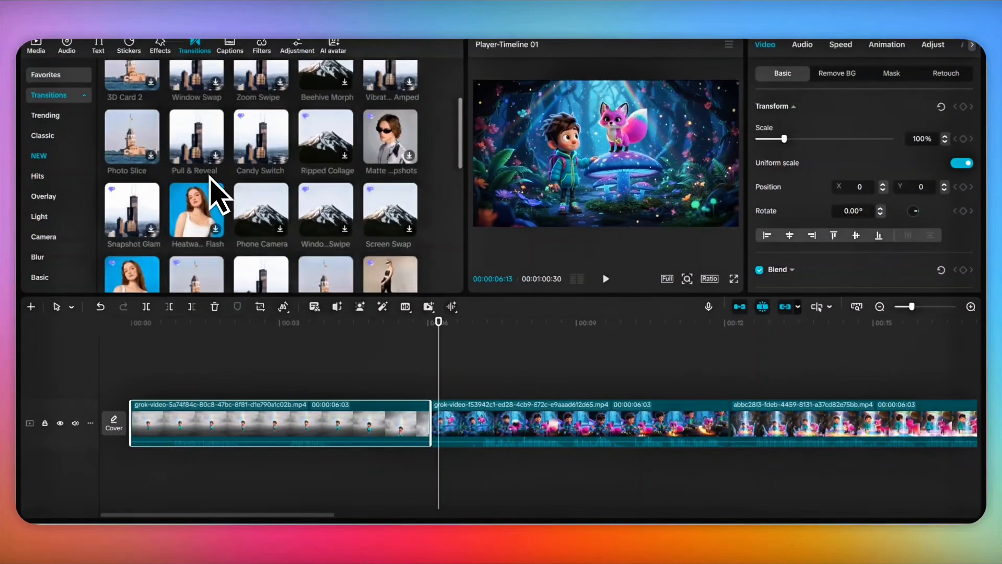
{"action": "left_click", "coordinate": [43, 136]}
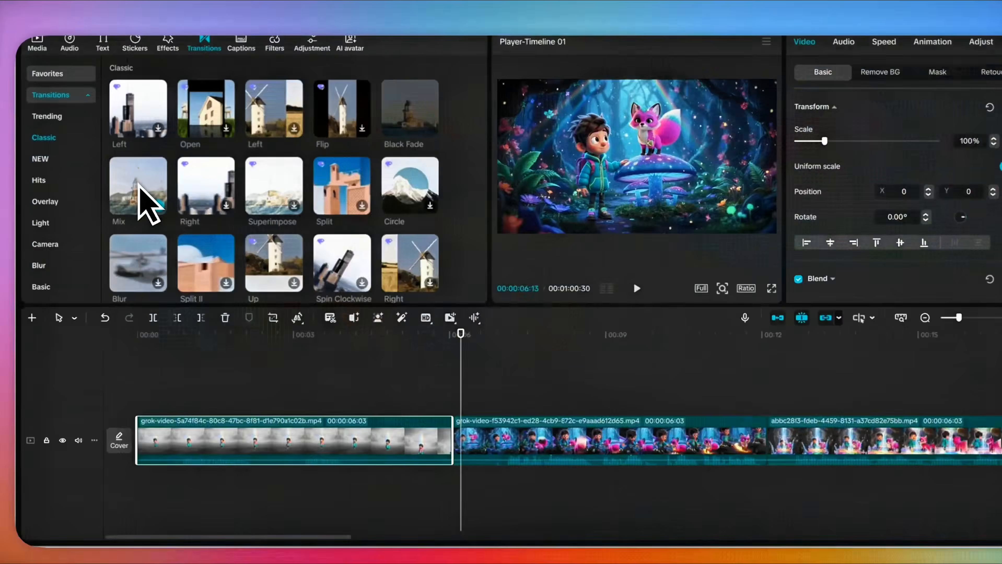
{"action": "left_click", "coordinate": [152, 204]}
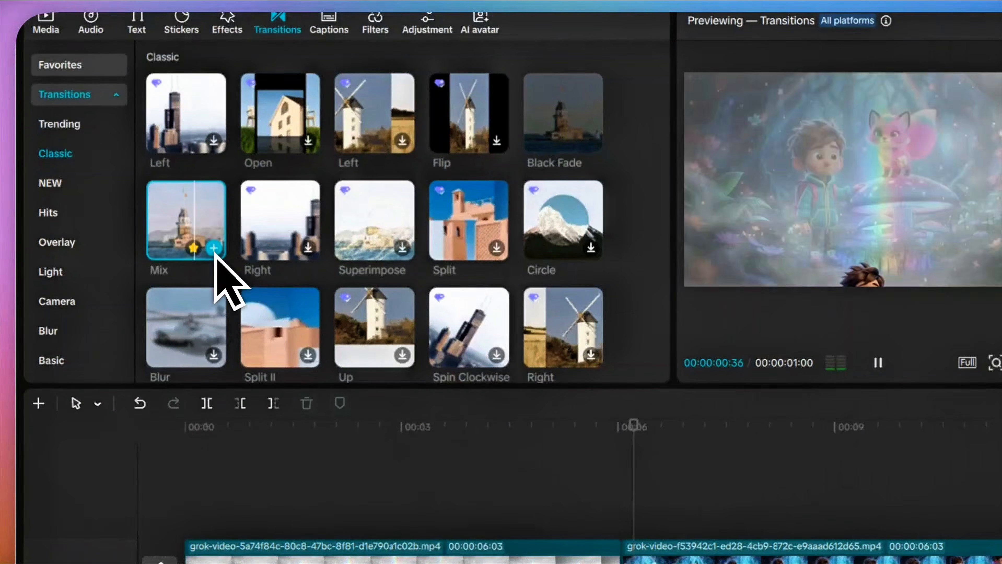
{"action": "left_click", "coordinate": [214, 249]}
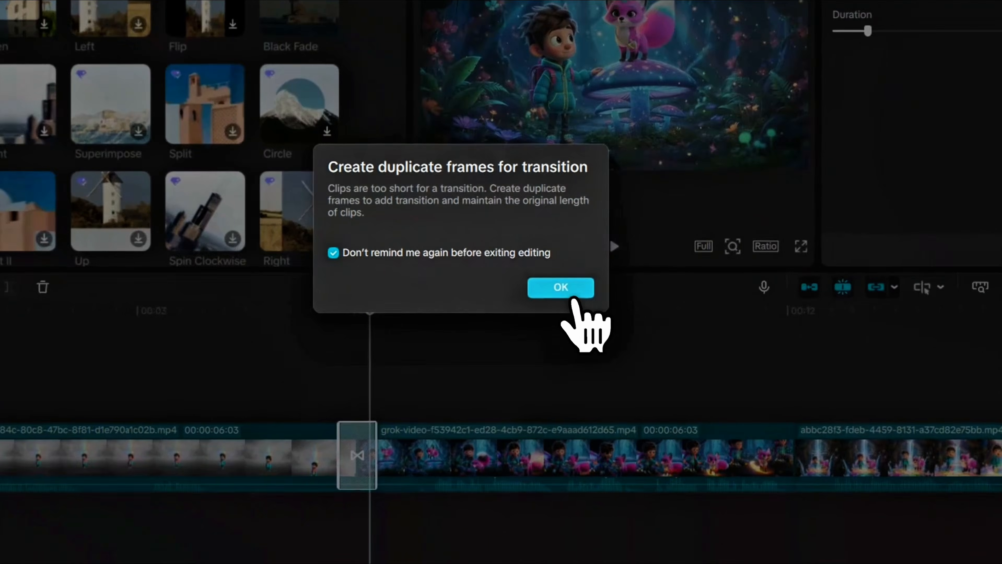
{"action": "left_click", "coordinate": [822, 403]}
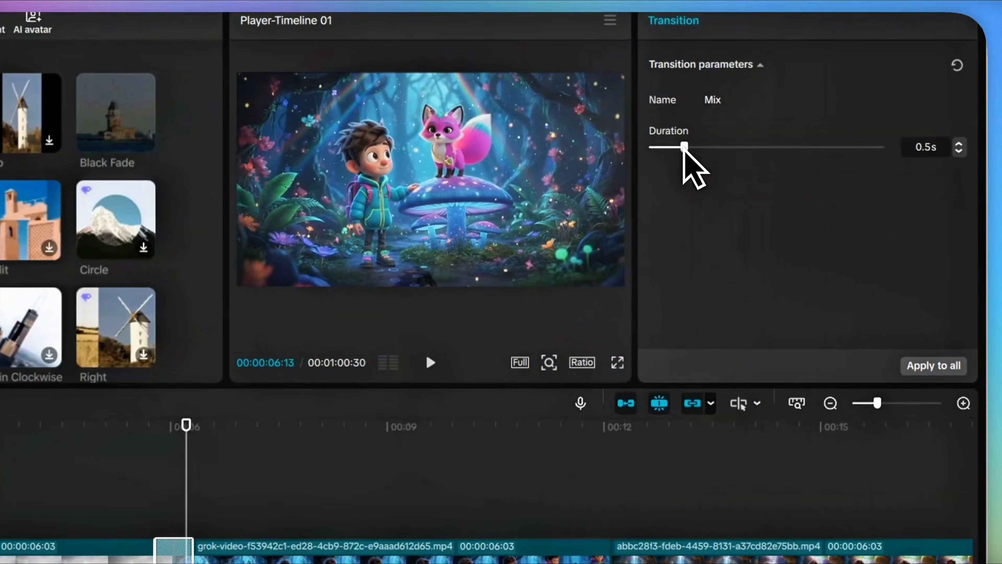
Step: Preview the Mix transition and set its duration to 0.4s
{"action": "left_click_drag", "start_coordinate": [684, 148], "coordinate": [672, 148]}
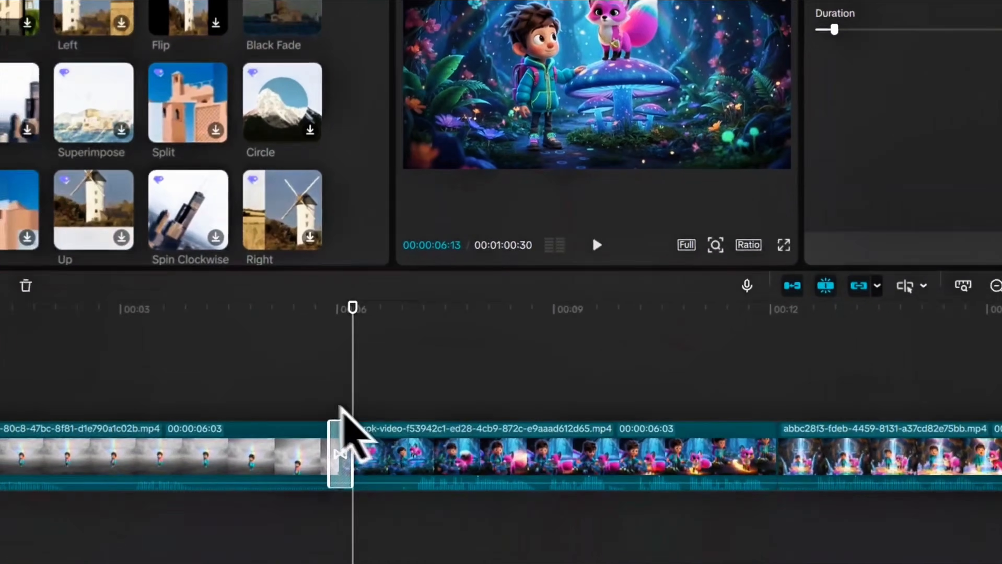
{"action": "left_click", "coordinate": [151, 509]}
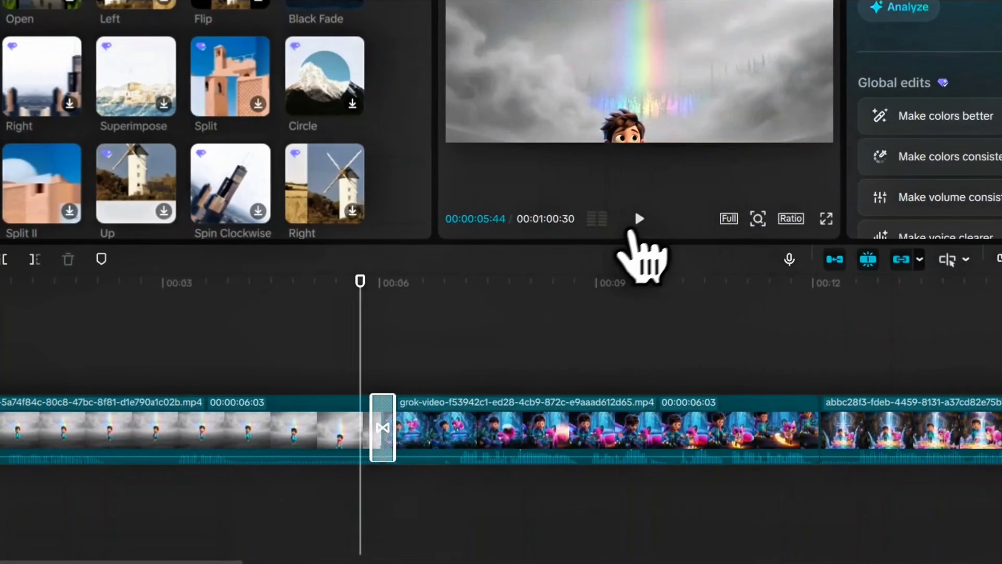
{"action": "left_click", "coordinate": [637, 221]}
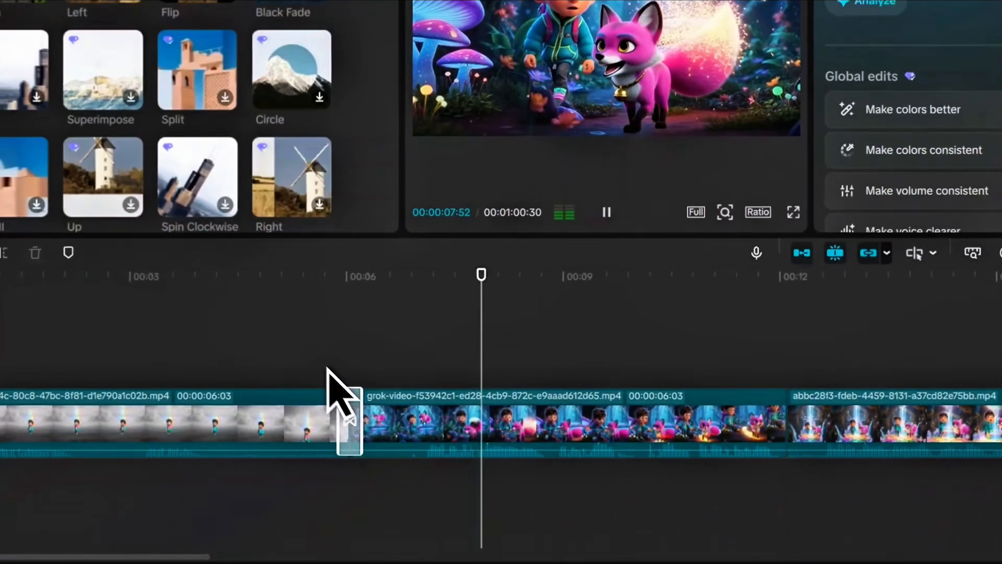
{"action": "left_click", "coordinate": [319, 367]}
{"action": "left_click", "coordinate": [348, 424]}
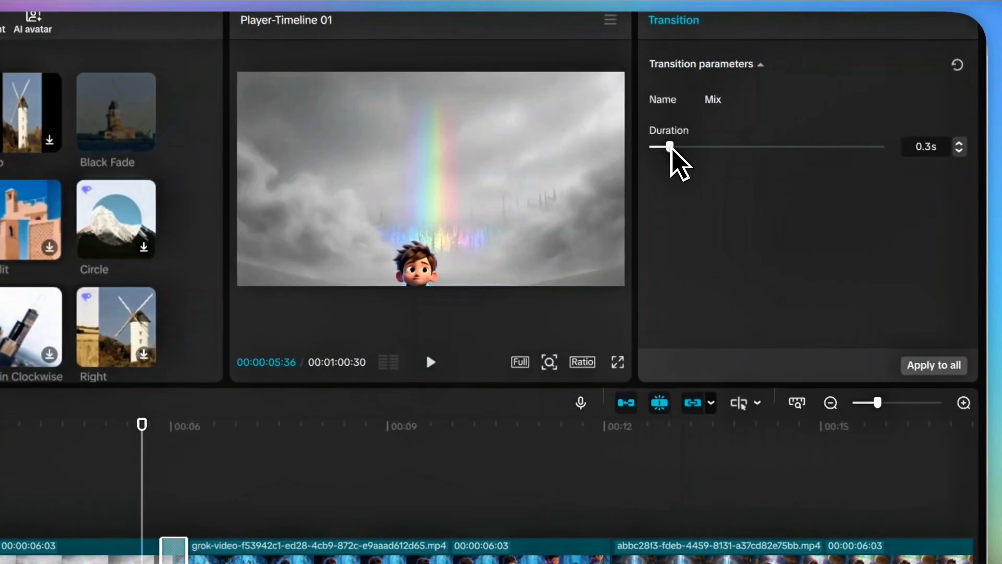
{"action": "left_click_drag", "start_coordinate": [670, 150], "coordinate": [676, 152]}
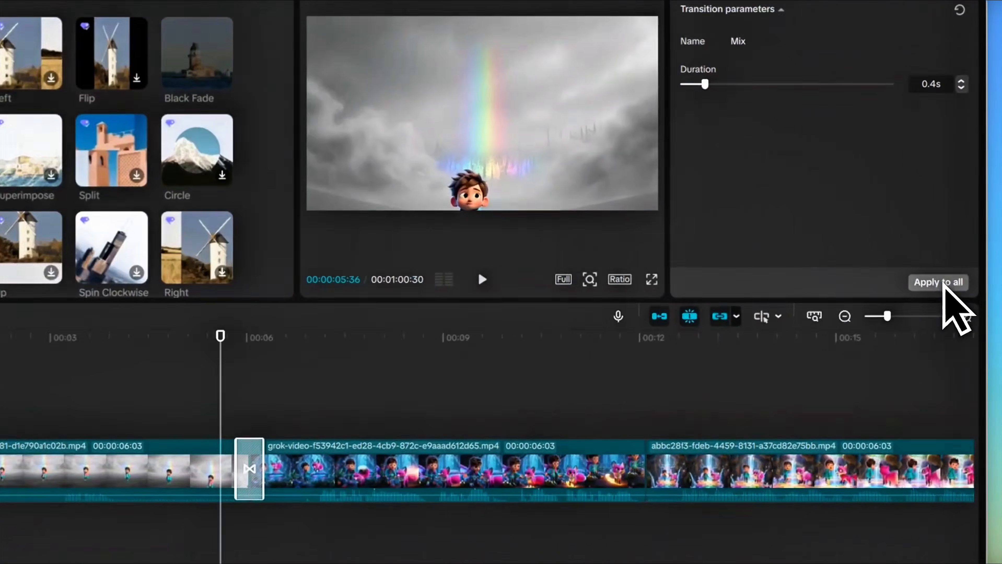
Step: Apply the 0.4s Mix transition to every clip join and check them along the timeline
{"action": "left_click", "coordinate": [952, 281]}
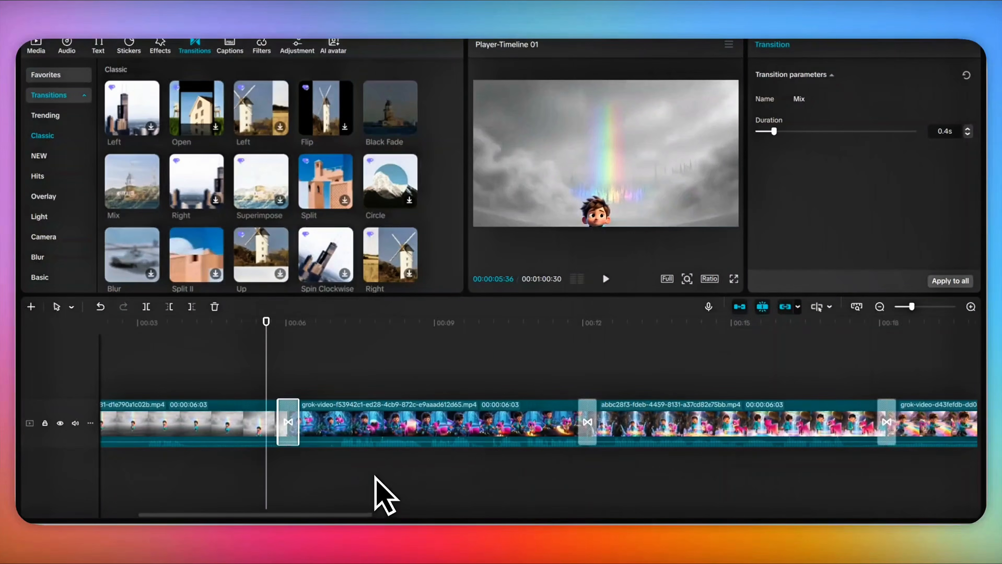
{"action": "scroll", "coordinate": [485, 484], "scroll_direction": "right", "scroll_amount": 20}
{"action": "scroll", "coordinate": [650, 493], "scroll_direction": "left", "scroll_amount": 20}
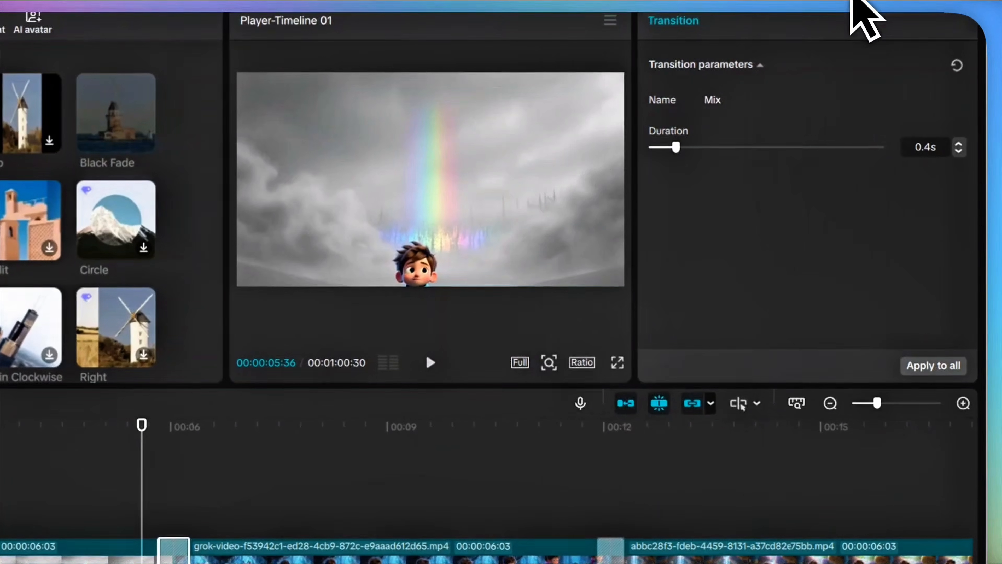
{"action": "left_click", "coordinate": [891, 25]}
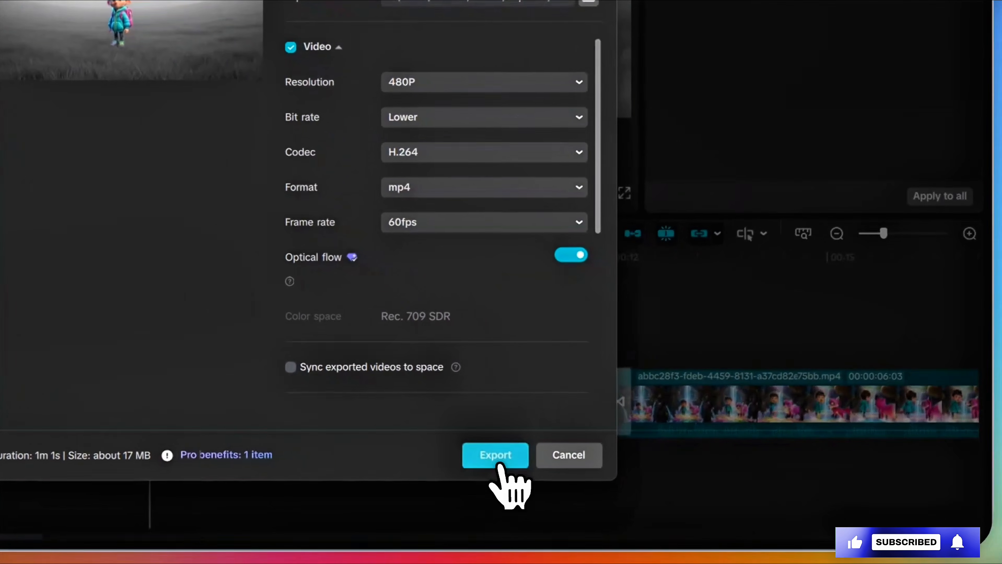
Step: Export the video as a 480P, H.264, 60fps mp4
{"action": "left_click", "coordinate": [646, 460]}
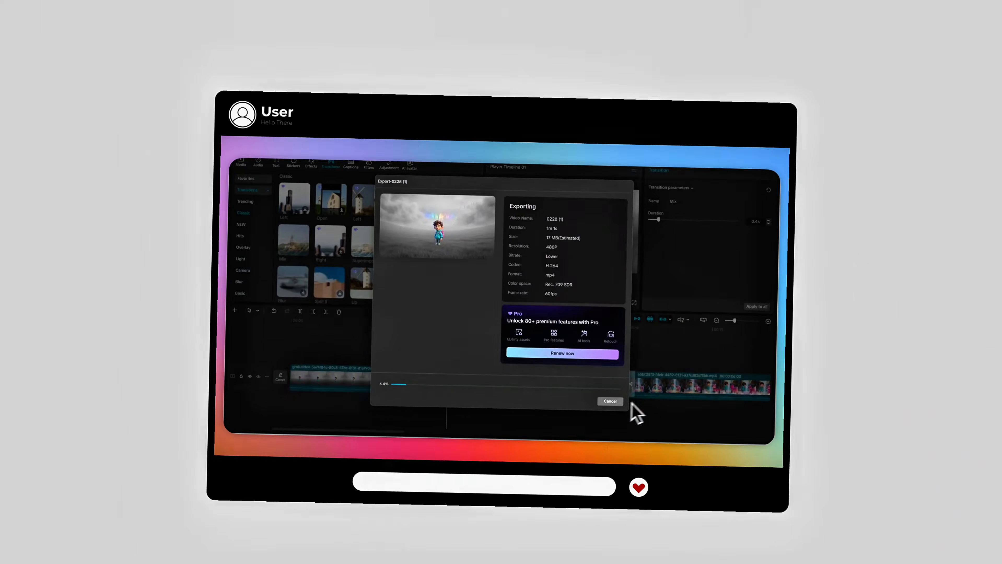